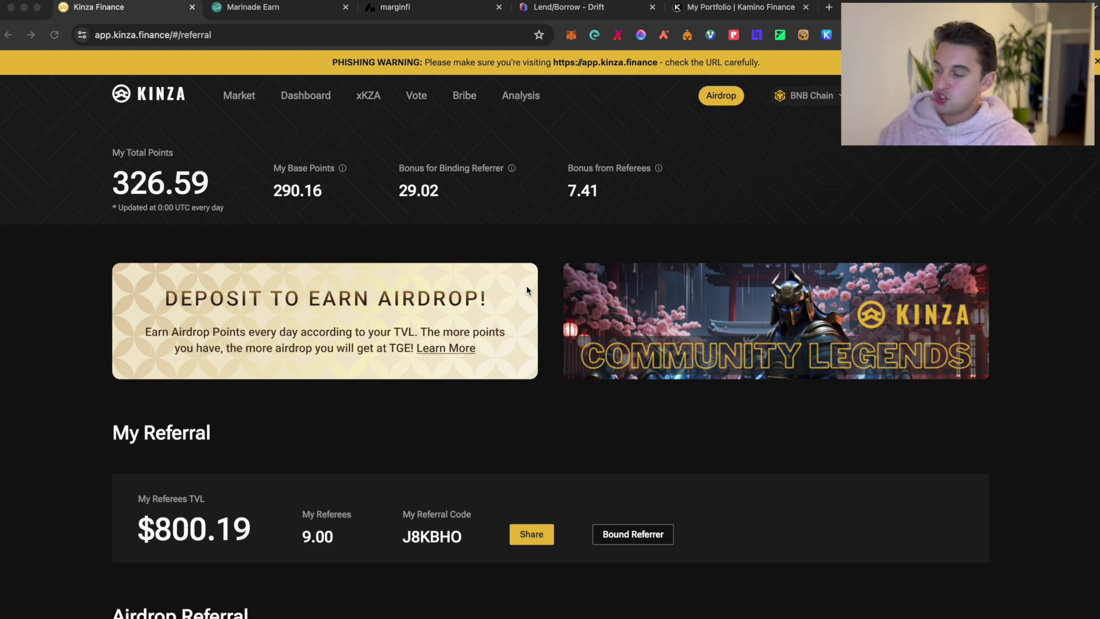
Scroll the Kinza Finance page up and down and bring the browser window into focus
scroll(512, 228, "down", 2)
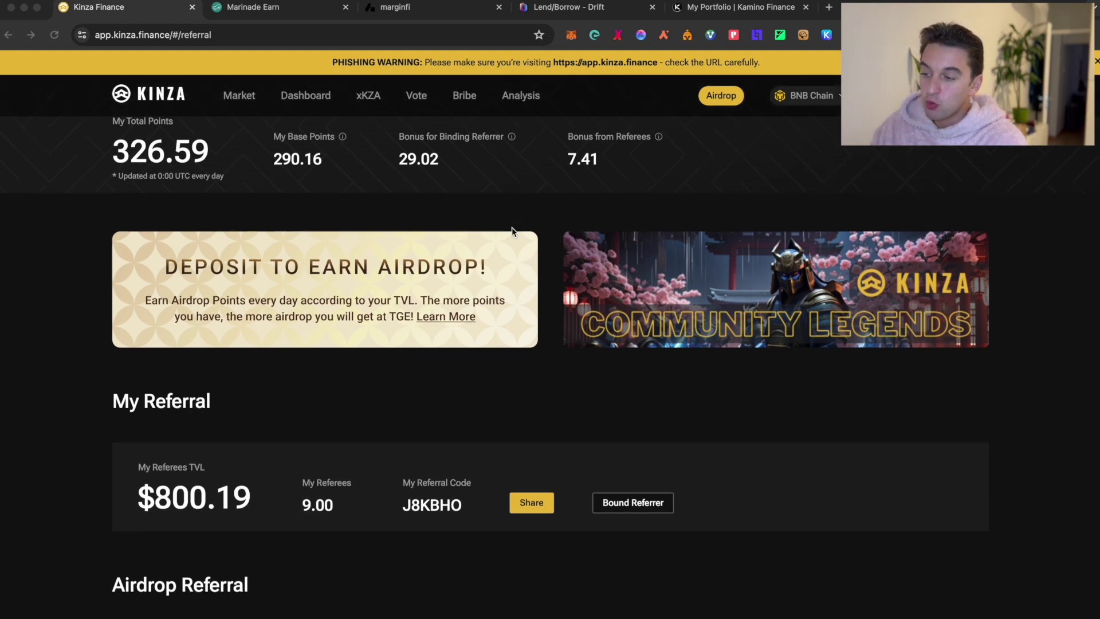
scroll(511, 227, "up", 2)
scroll(513, 231, "down", 1)
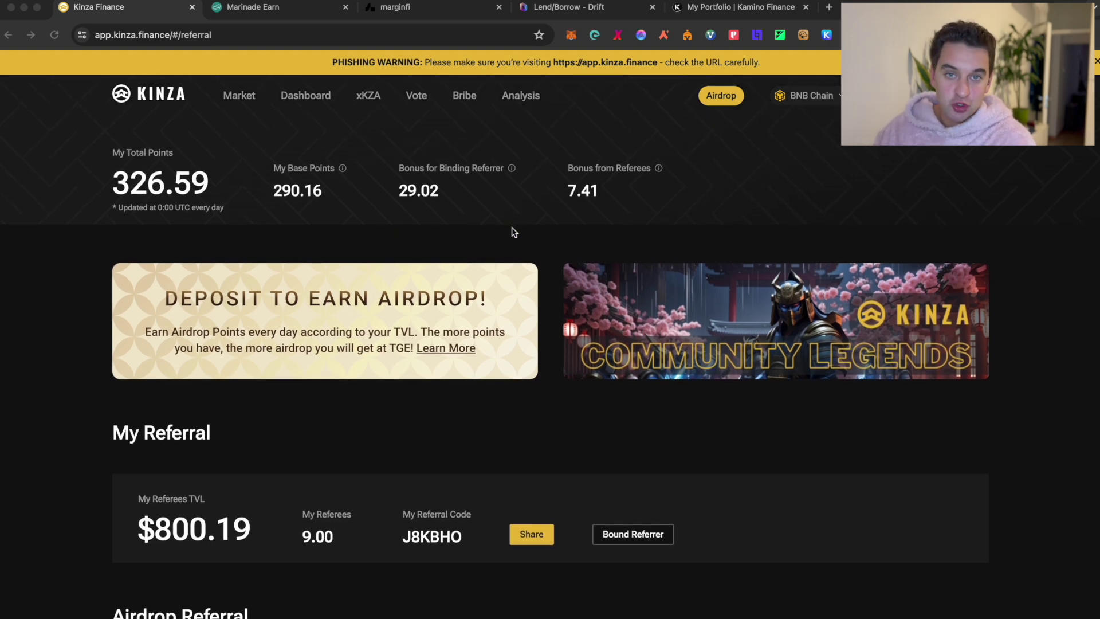
scroll(512, 229, "down", 1)
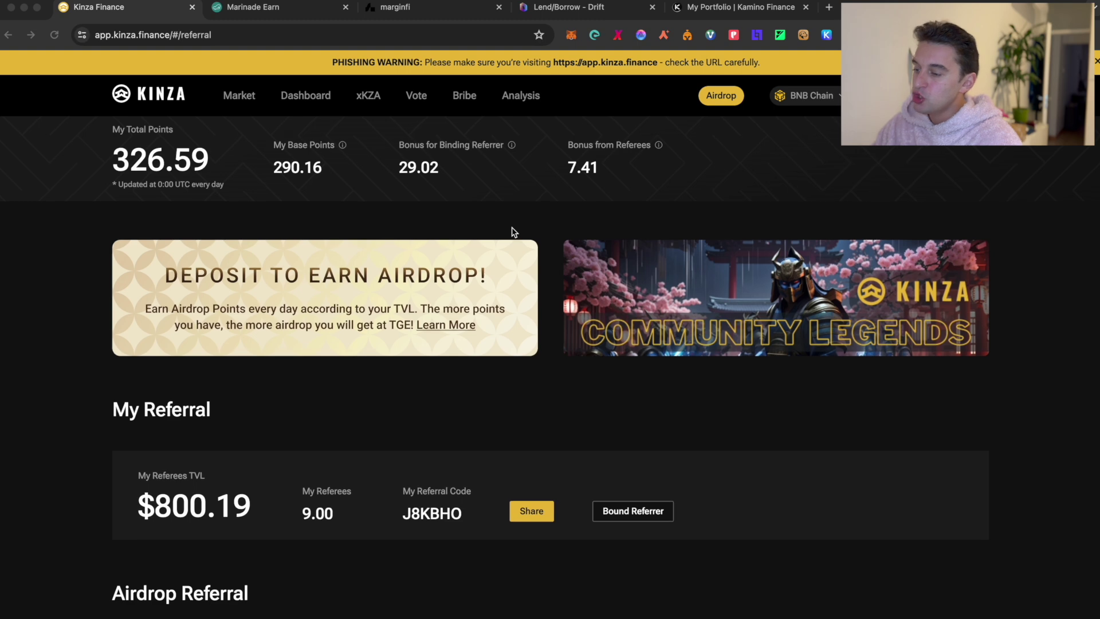
scroll(511, 232, "up", 1)
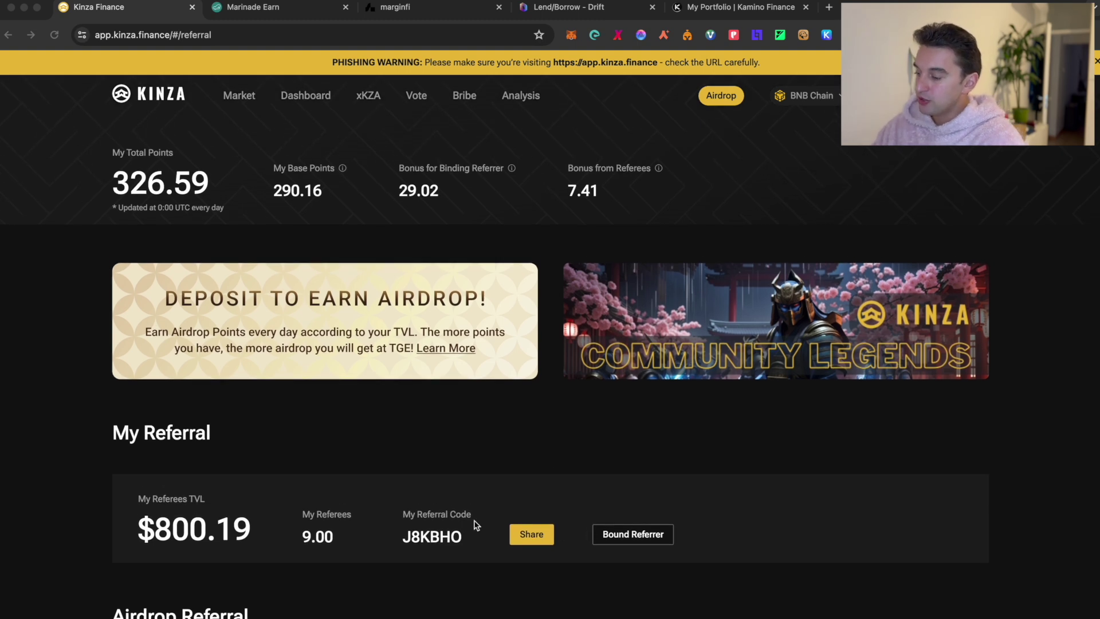
left_click(722, 96)
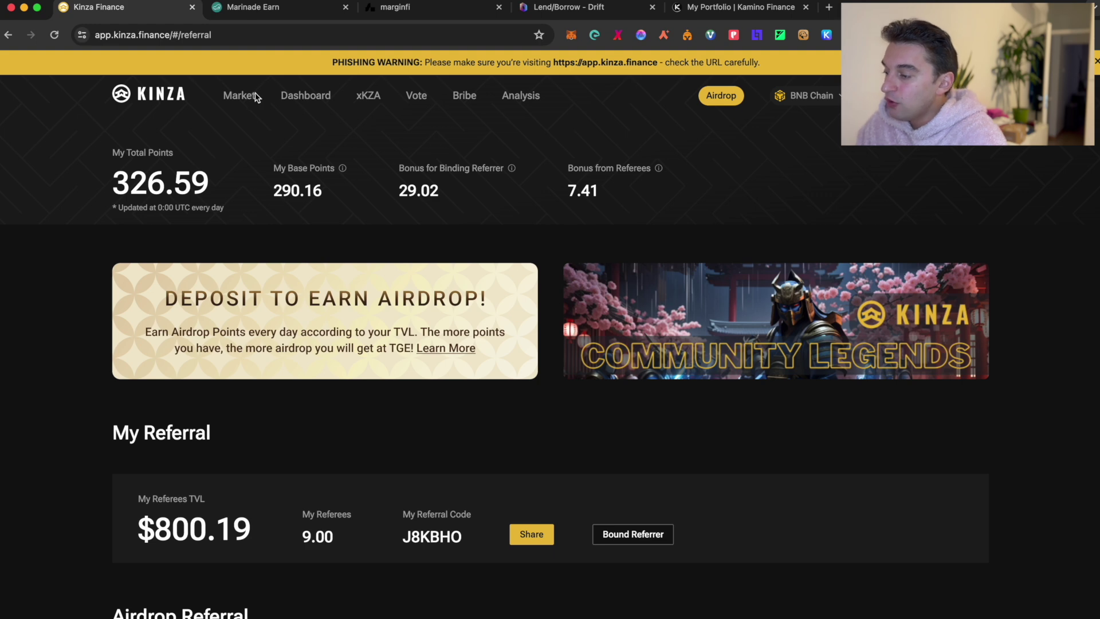
Check the Market page, then settle on the Kinza personal lending Dashboard
left_click(294, 97)
left_click(241, 98)
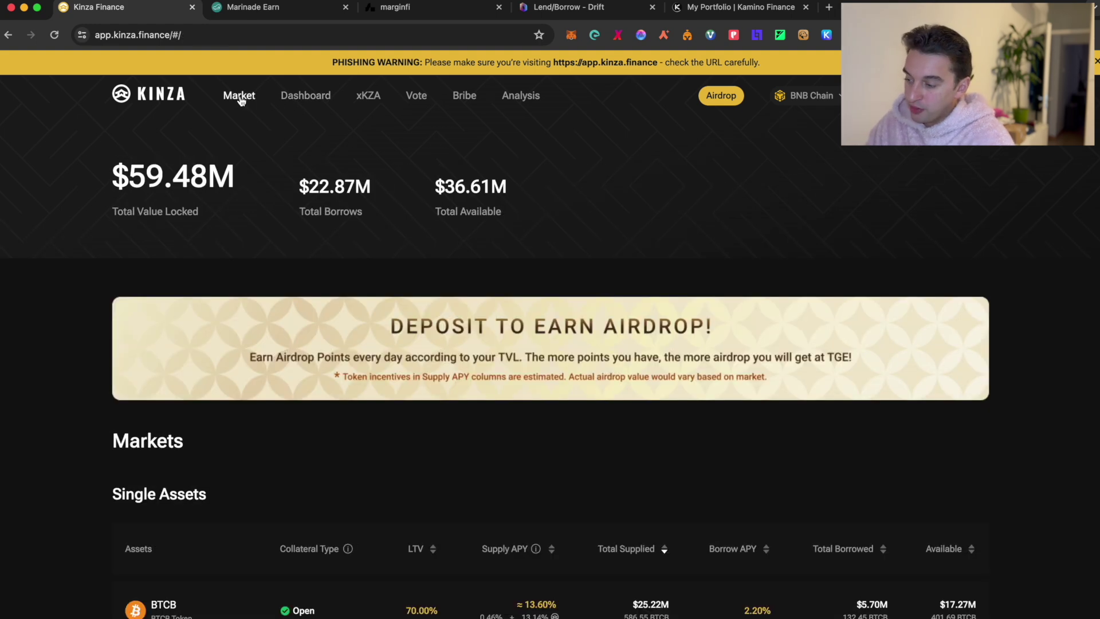
left_click(295, 97)
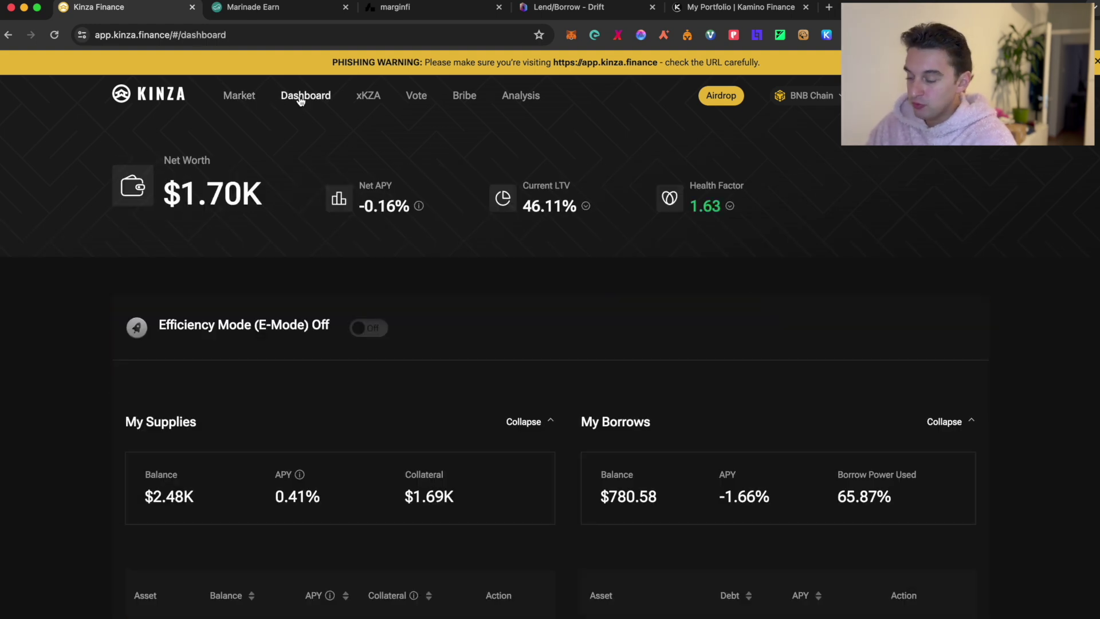
scroll(300, 101, "down", 1)
scroll(287, 239, "down", 3)
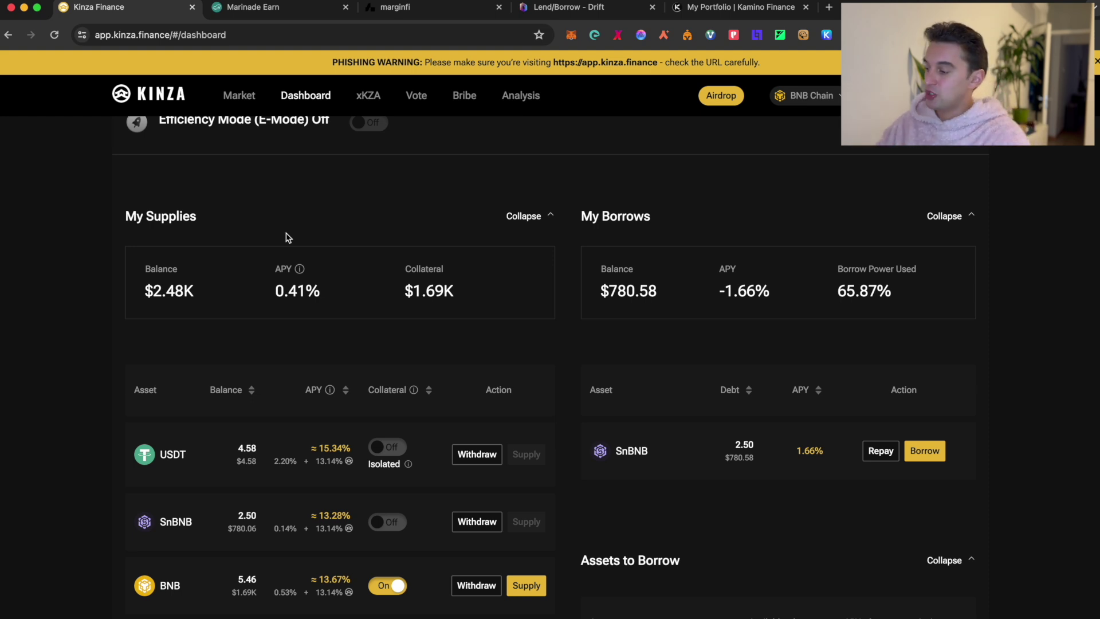
Review My Supplies ($2.48K across USDT, SnBNB, BNB) and the $780.58 SnBNB borrow
scroll(288, 238, "down", 1)
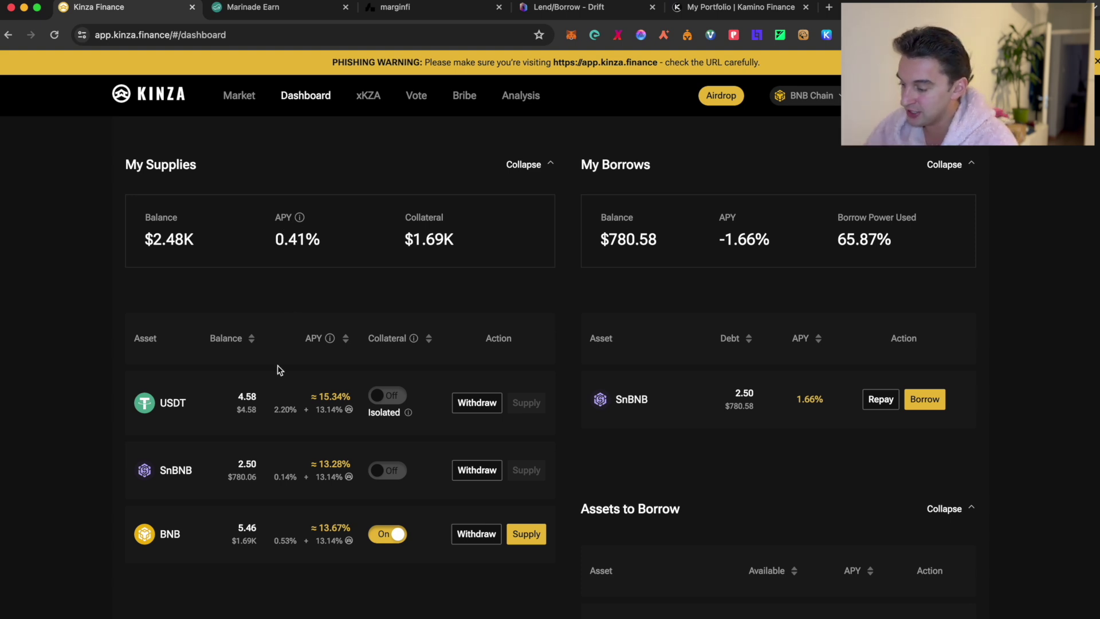
scroll(277, 368, "down", 1)
scroll(86, 423, "up", 1)
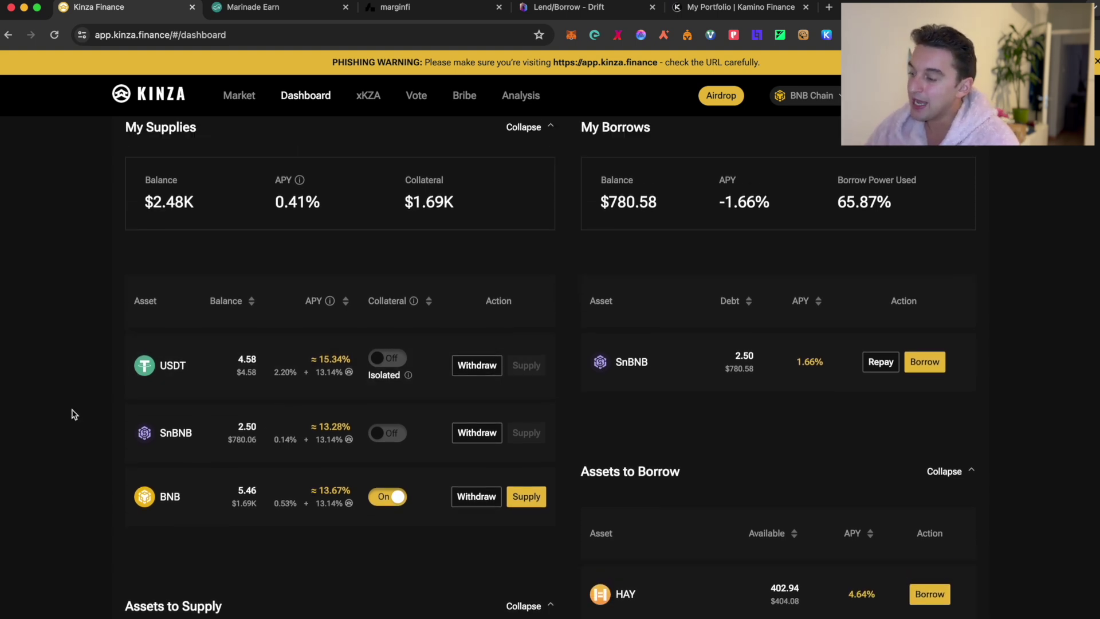
scroll(143, 210, "up", 1)
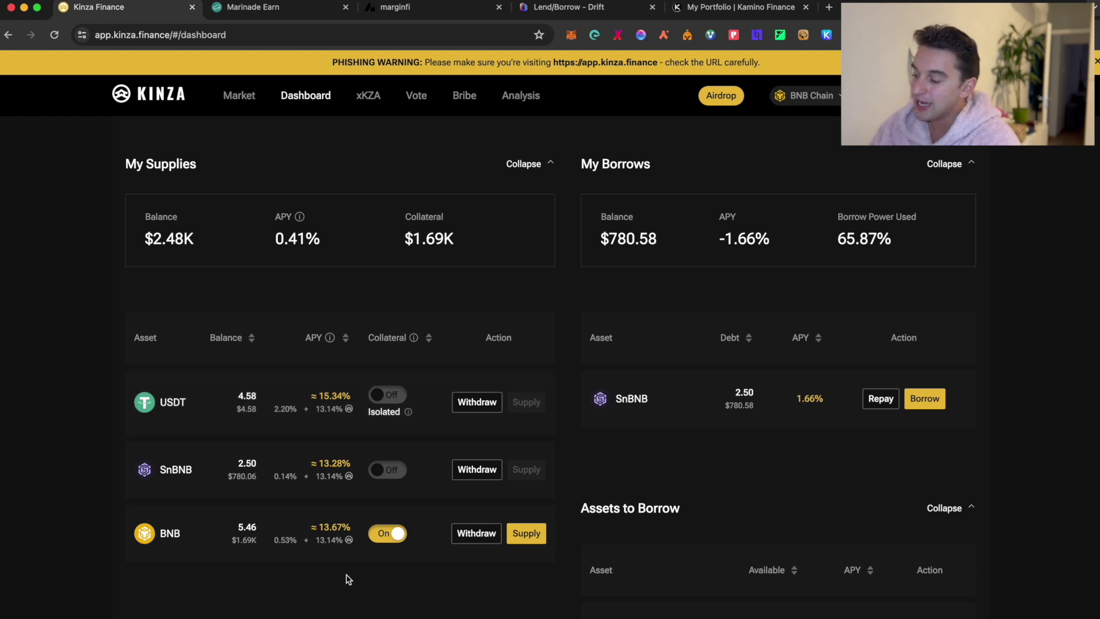
mouse_move(215, 534)
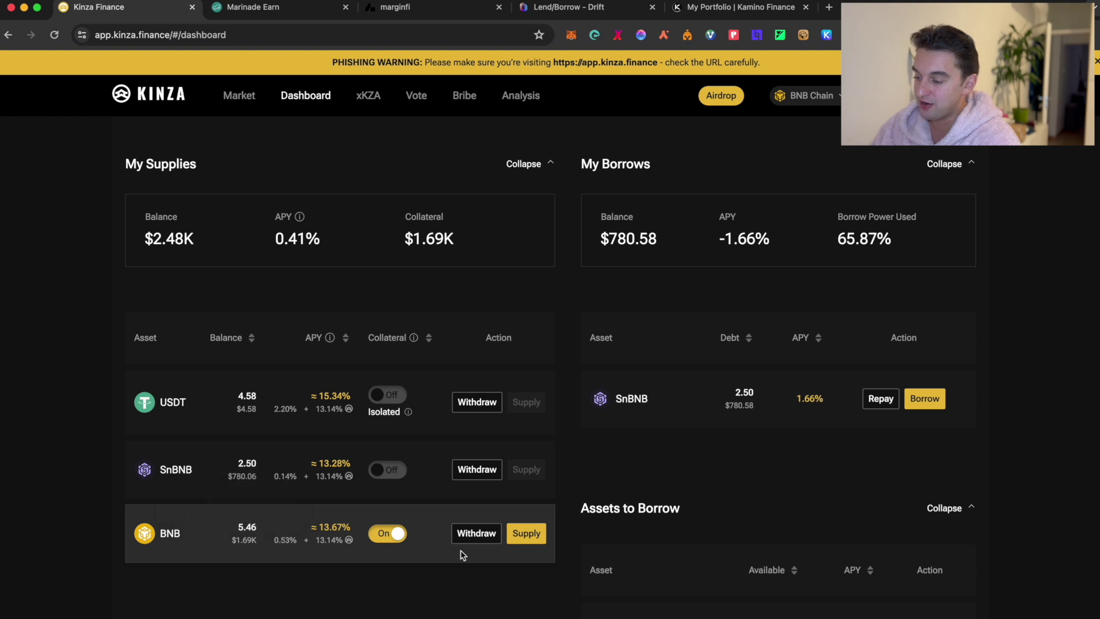
left_click(523, 534)
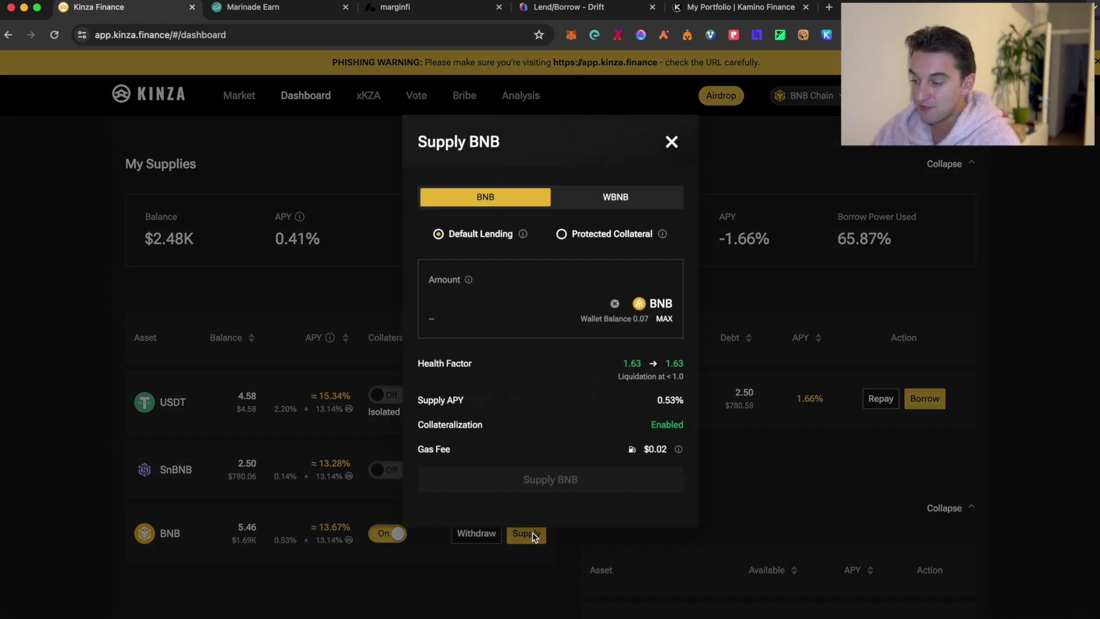
left_click(665, 320)
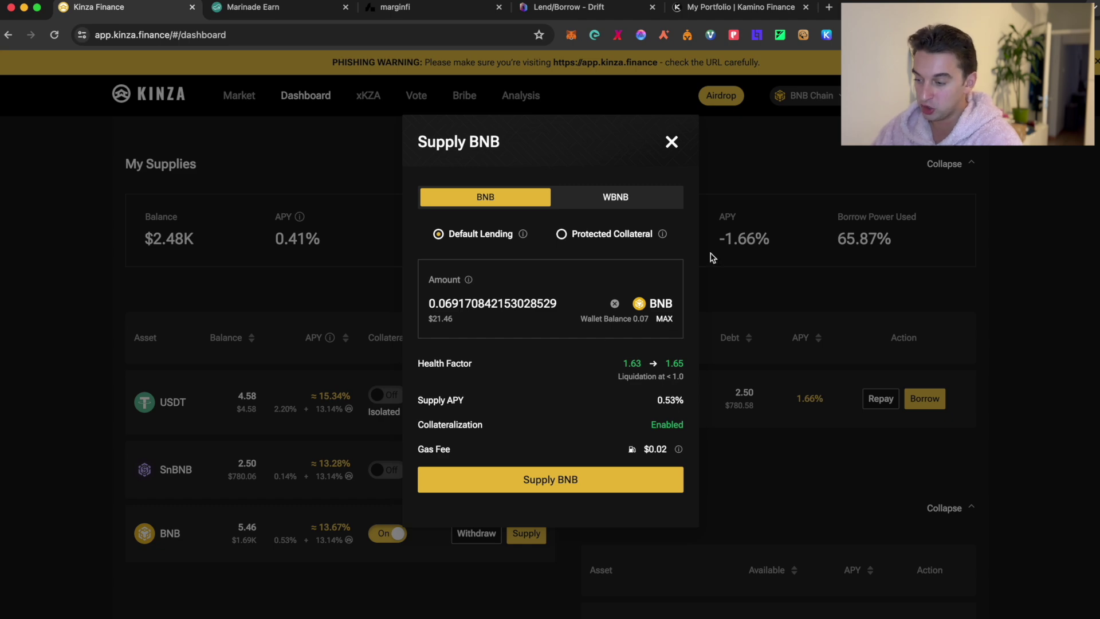
left_click(814, 235)
scroll(461, 472, "down", 5)
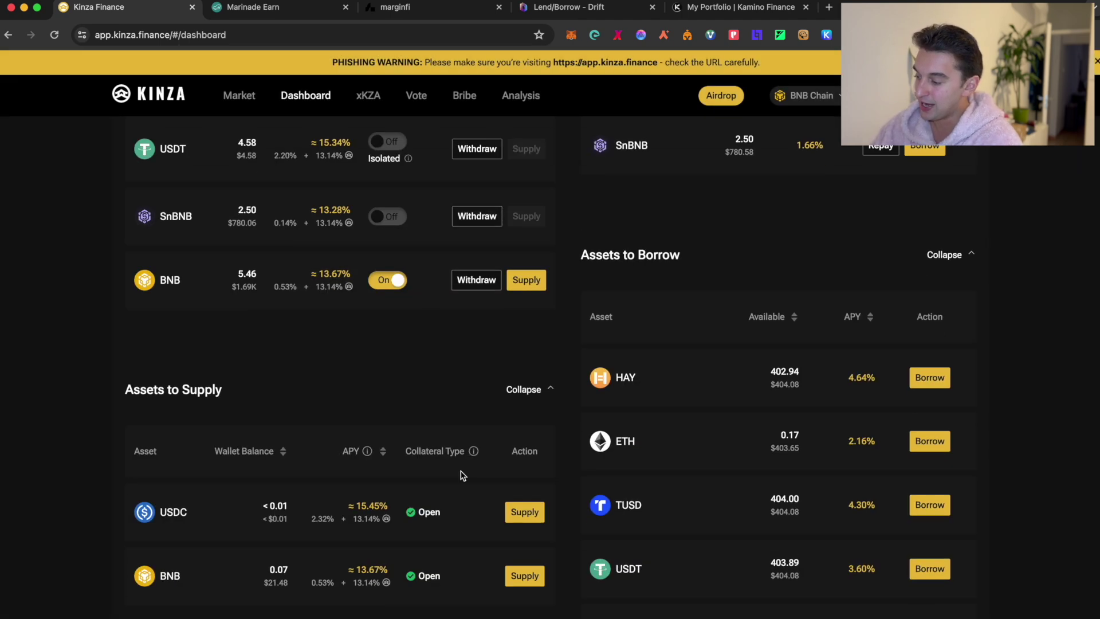
scroll(285, 437, "down", 1)
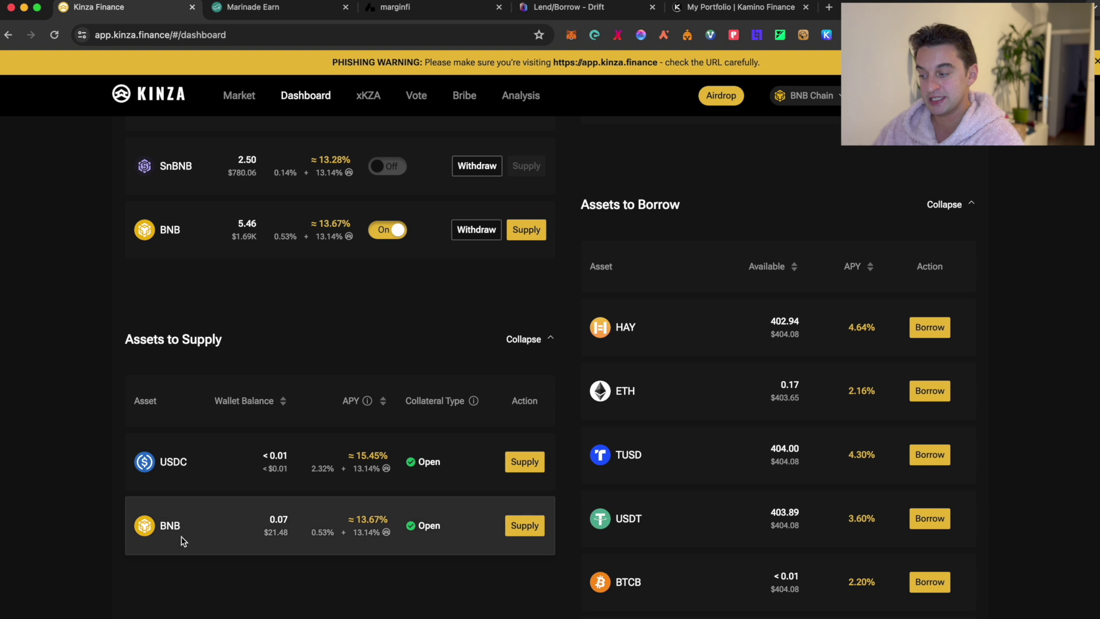
scroll(182, 541, "down", 1)
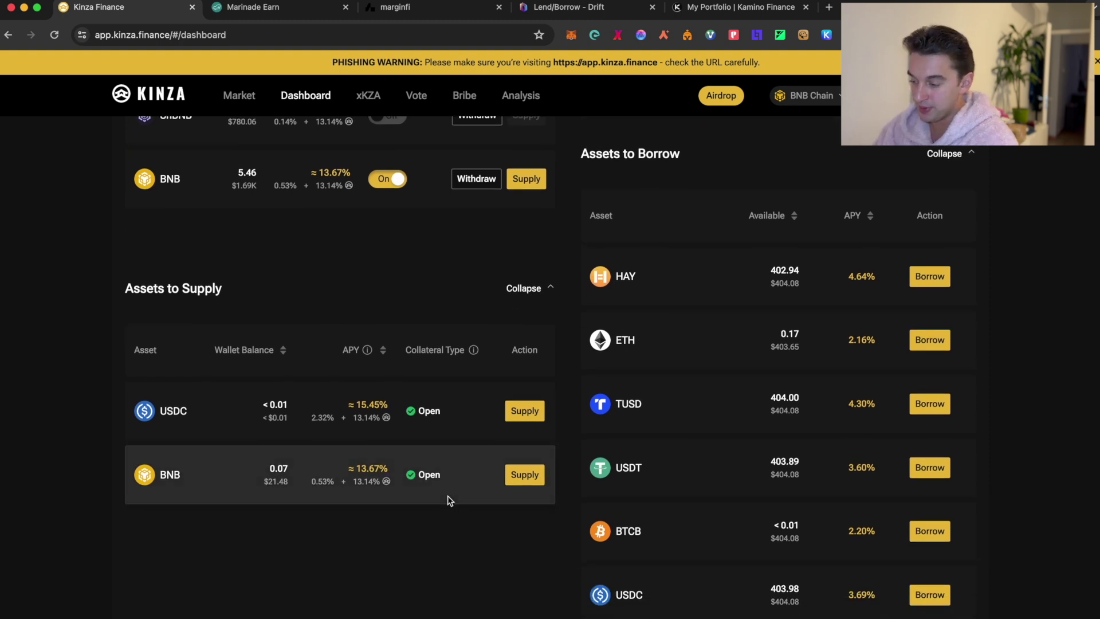
scroll(450, 500, "up", 5)
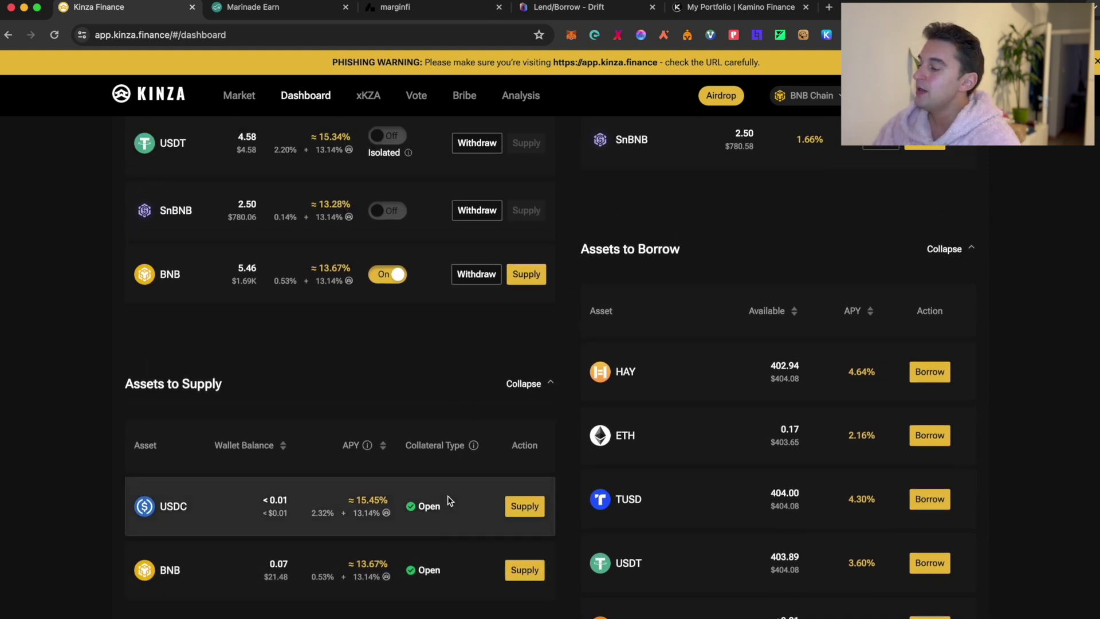
scroll(432, 467, "up", 1)
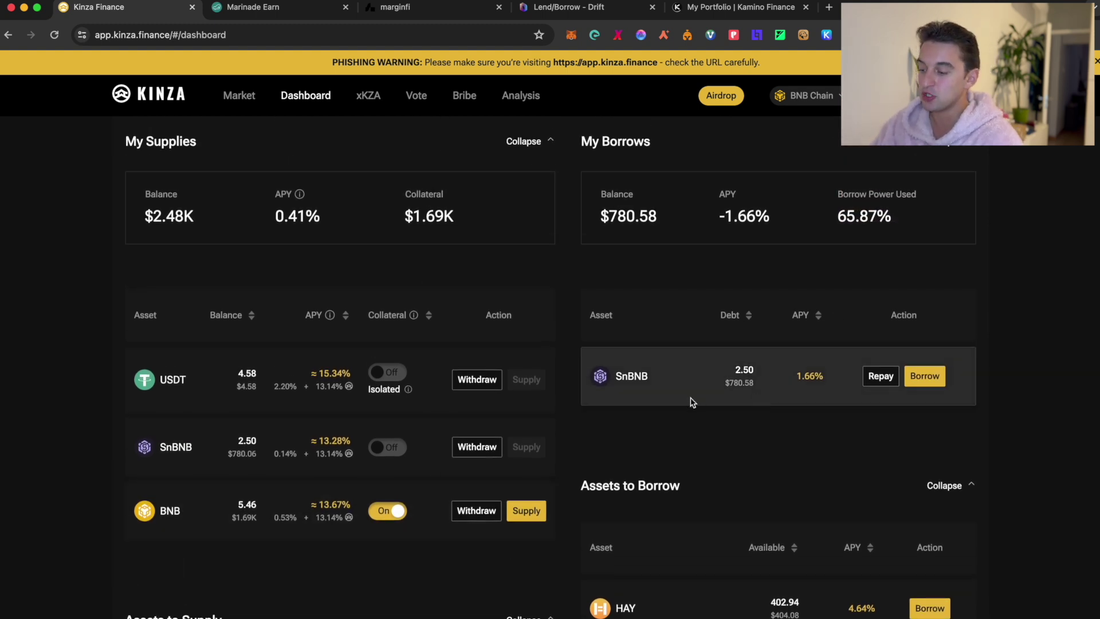
scroll(692, 402, "down", 1)
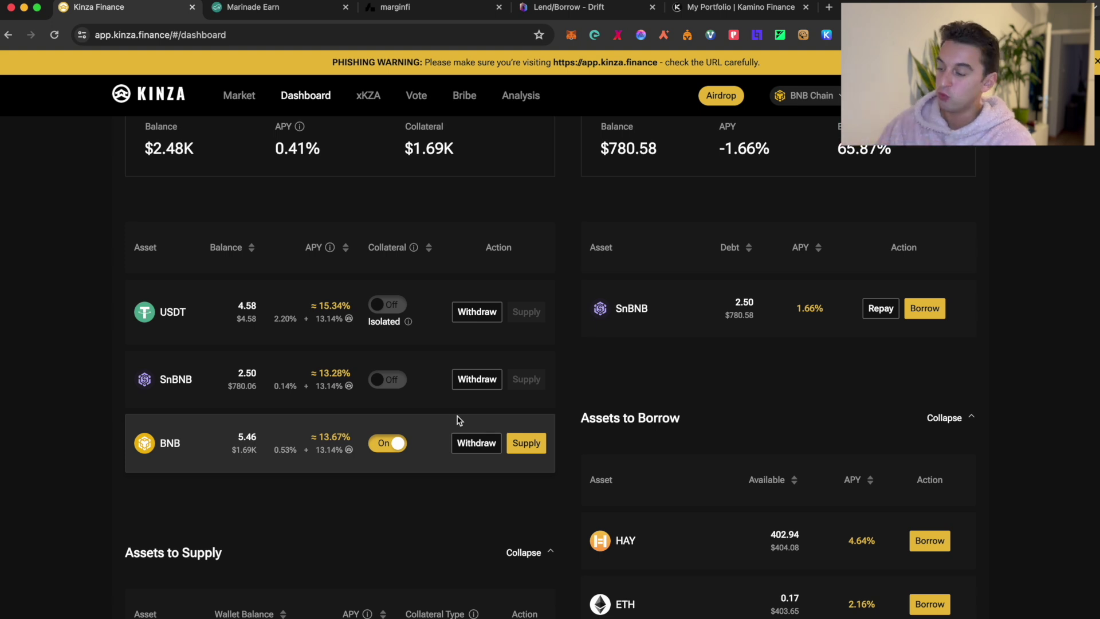
scroll(458, 420, "down", 5)
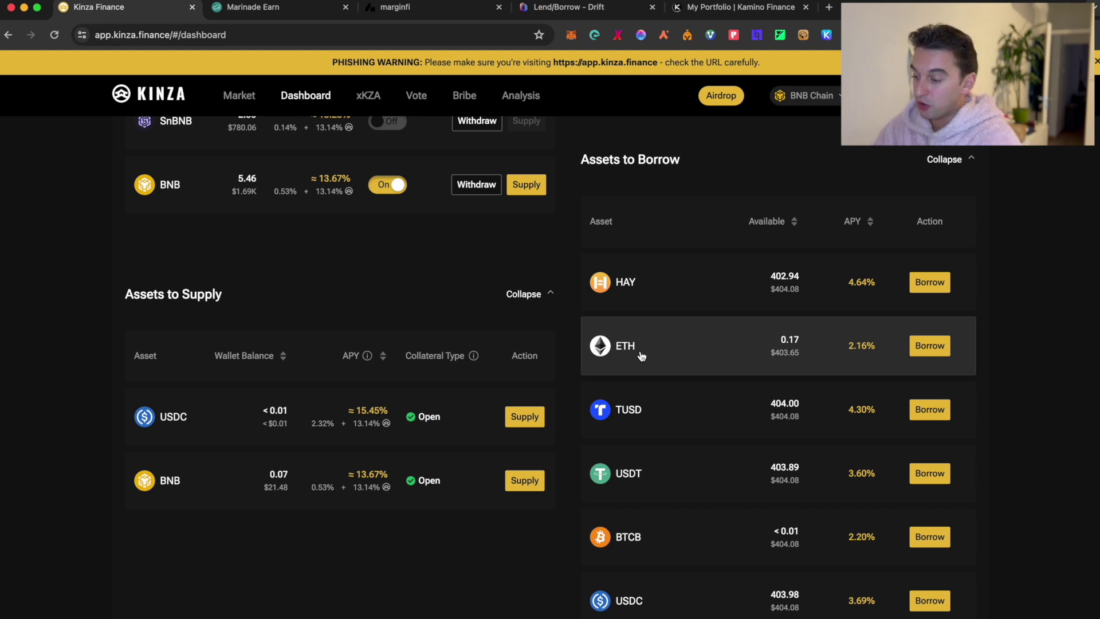
scroll(641, 355, "up", 4)
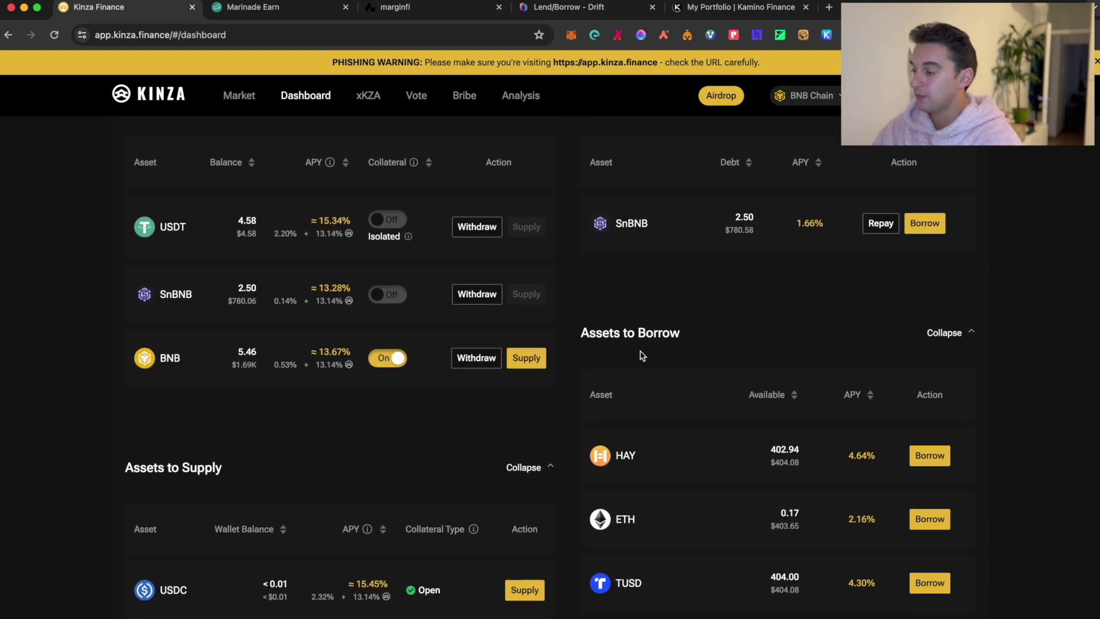
scroll(642, 356, "up", 1)
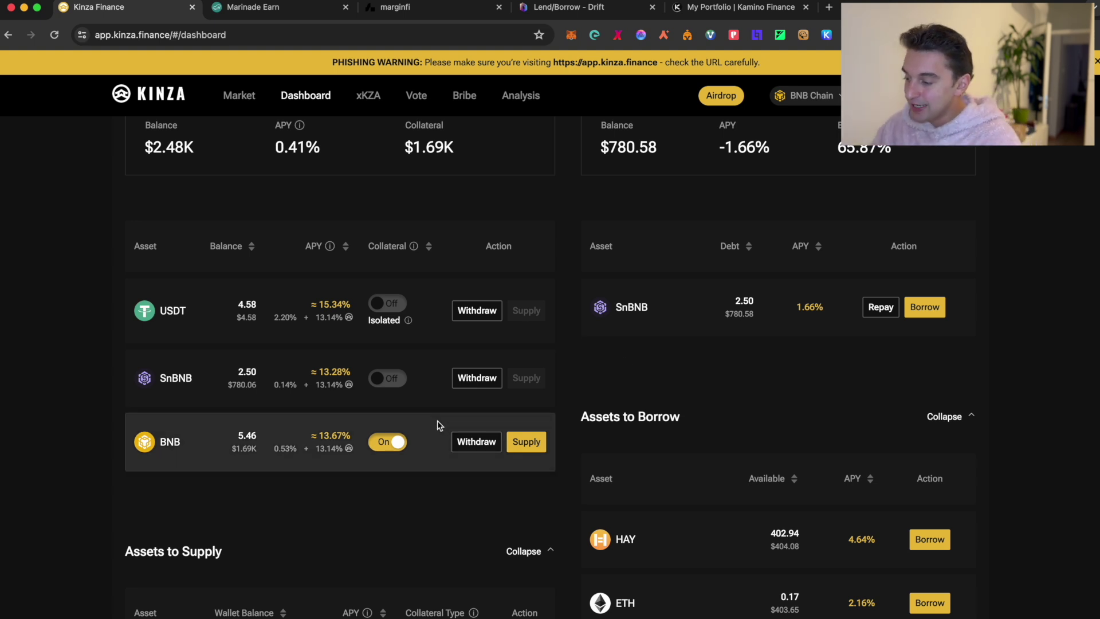
scroll(438, 425, "up", 2)
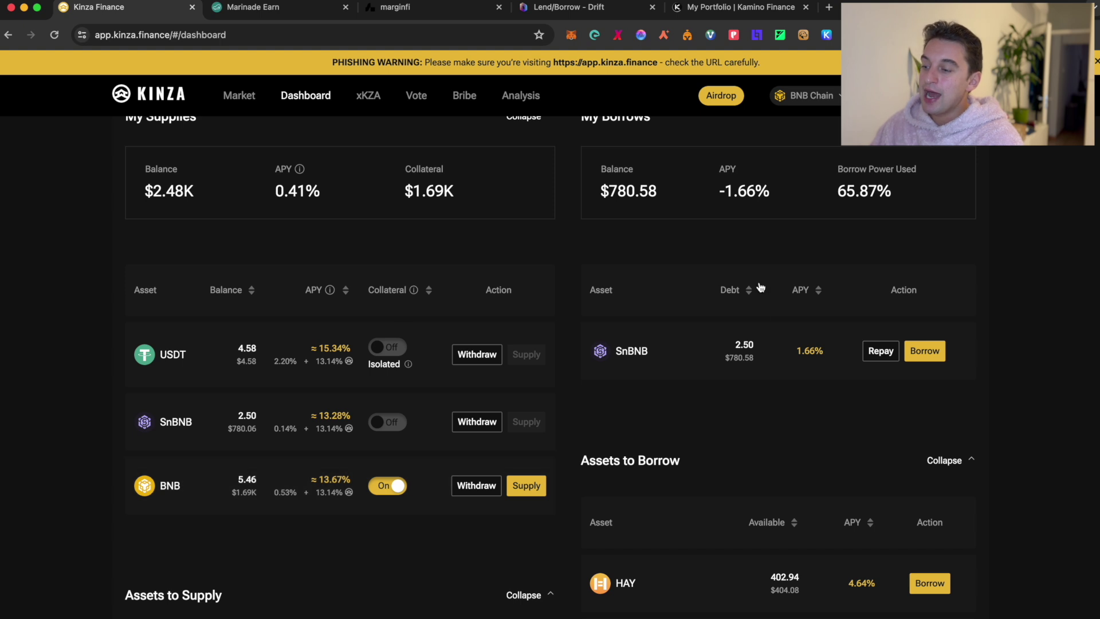
scroll(758, 318, "up", 2)
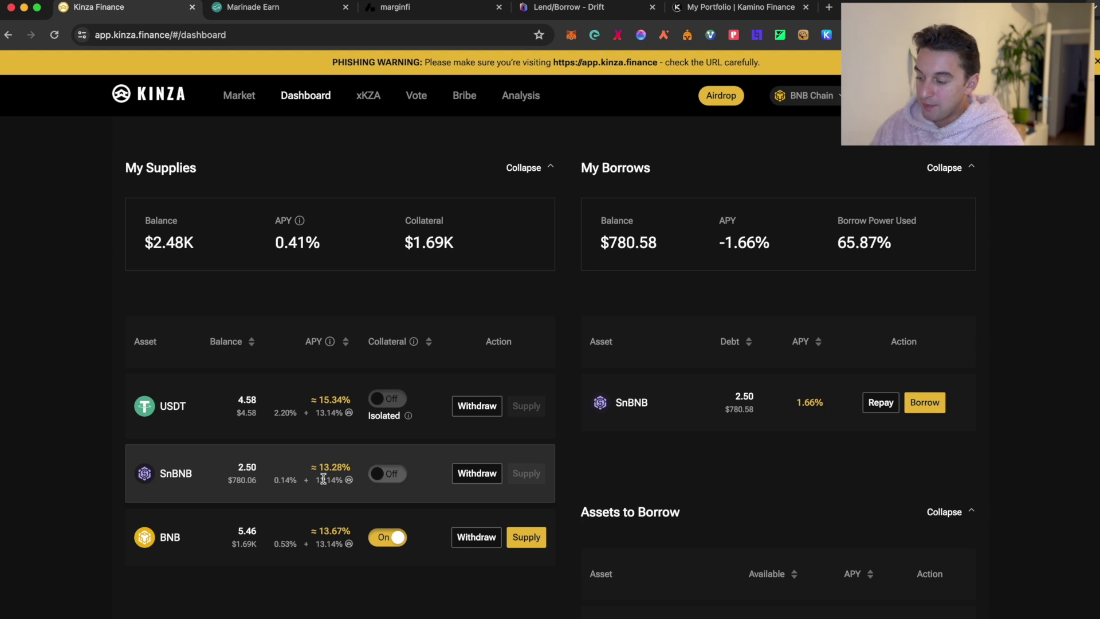
scroll(458, 471, "up", 1)
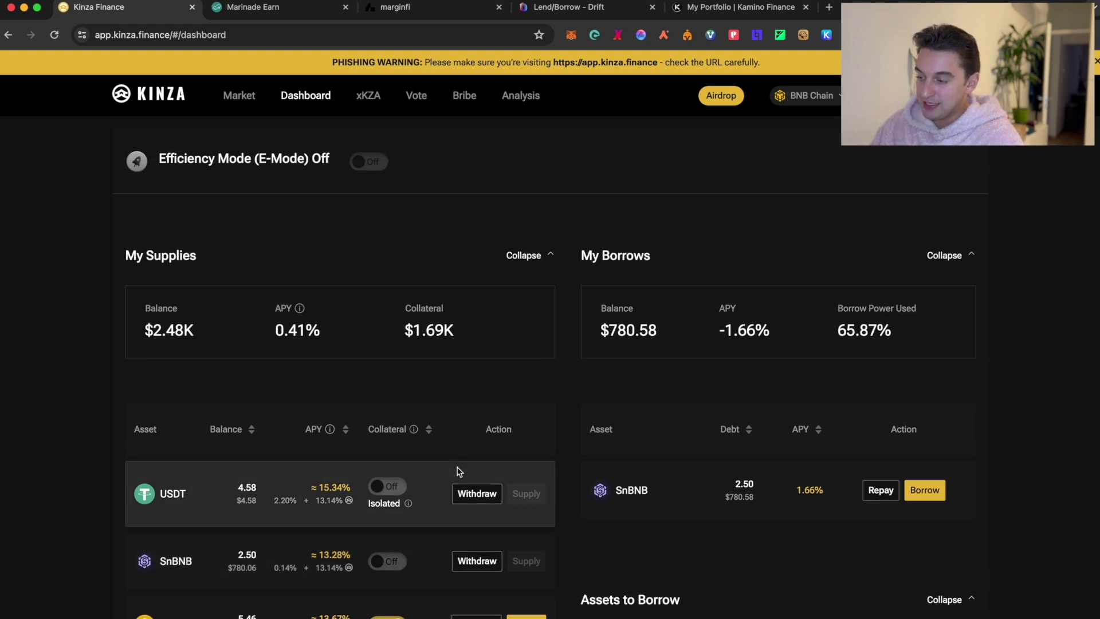
scroll(458, 471, "up", 5)
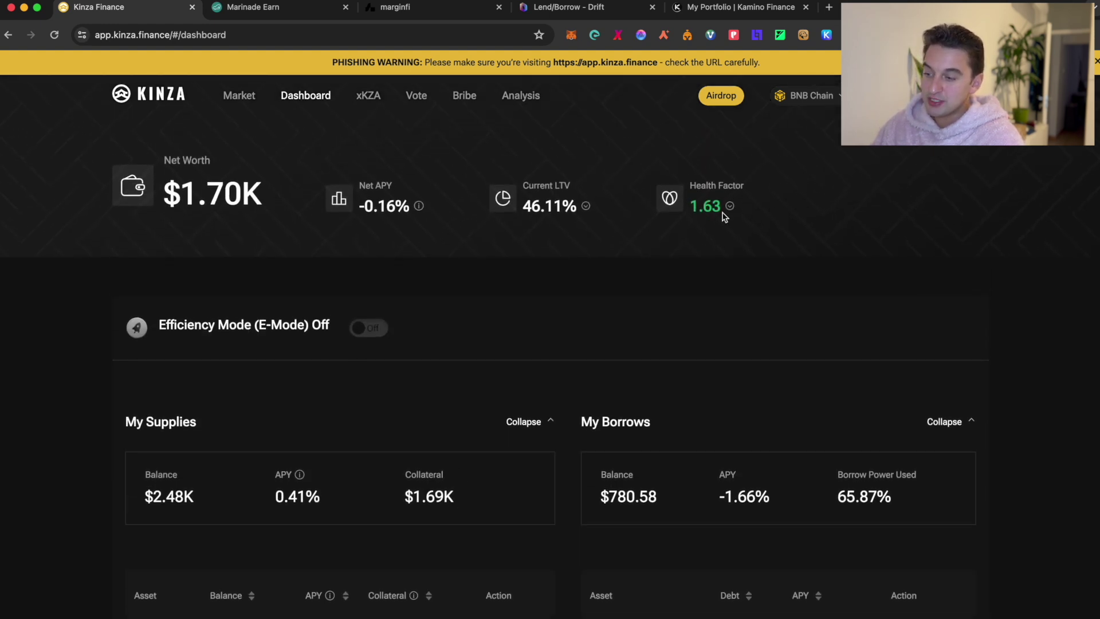
mouse_move(728, 209)
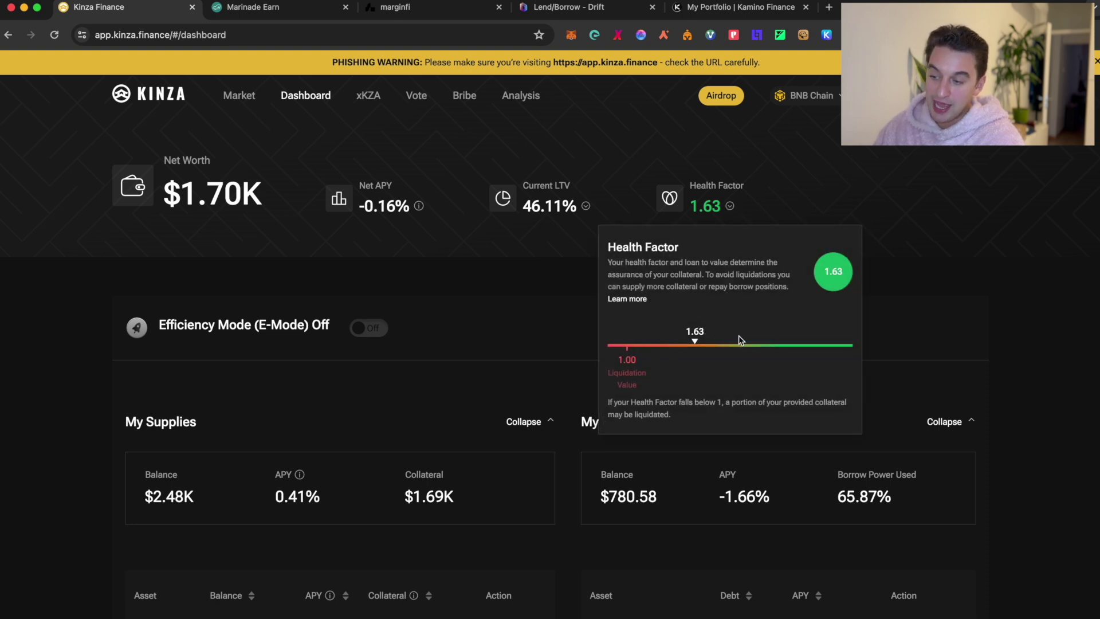
scroll(679, 269, "down", 3)
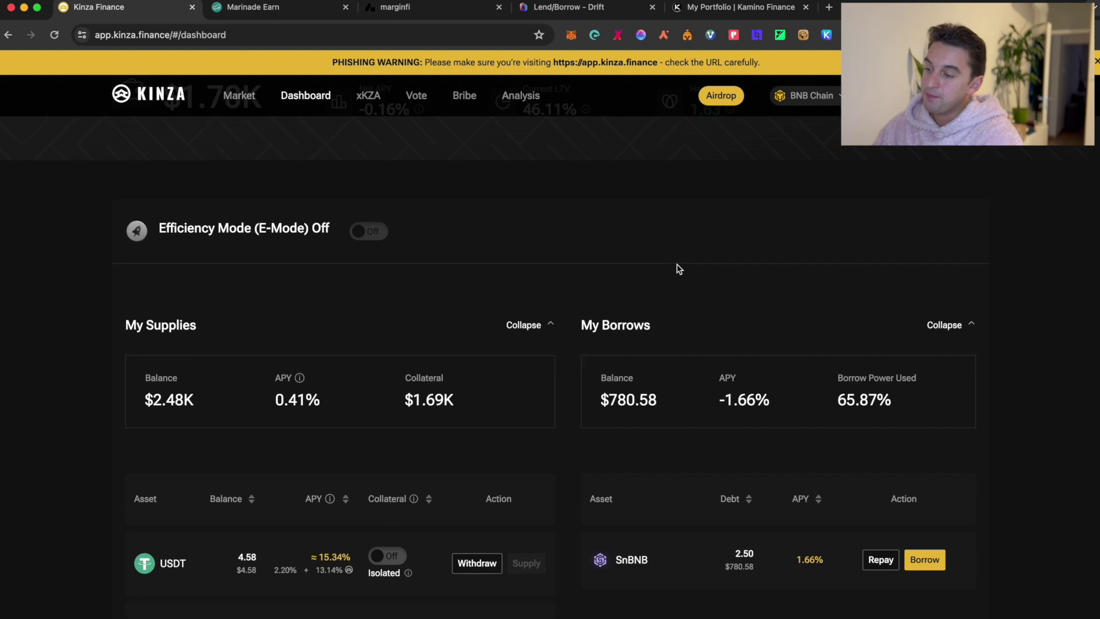
scroll(679, 269, "up", 2)
scroll(678, 269, "down", 4)
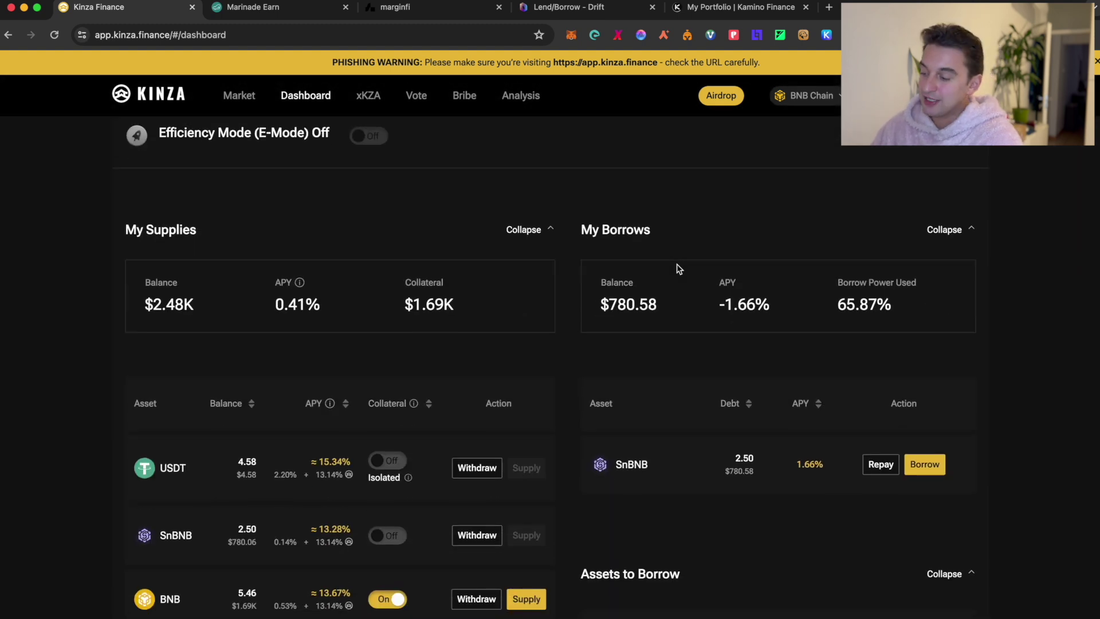
scroll(679, 269, "down", 2)
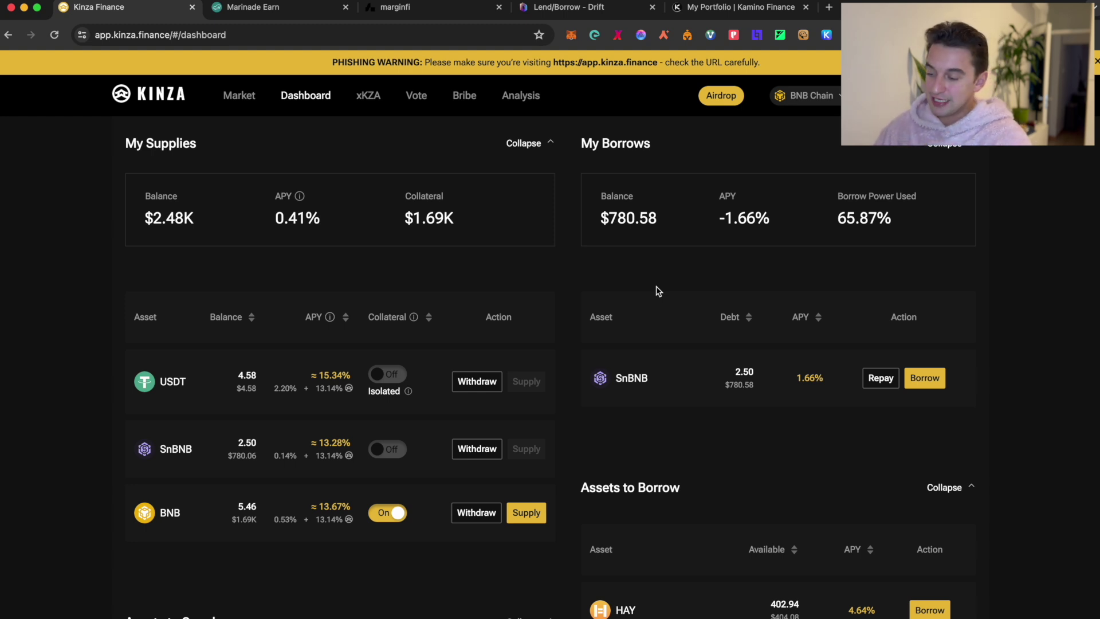
scroll(656, 289, "down", 1)
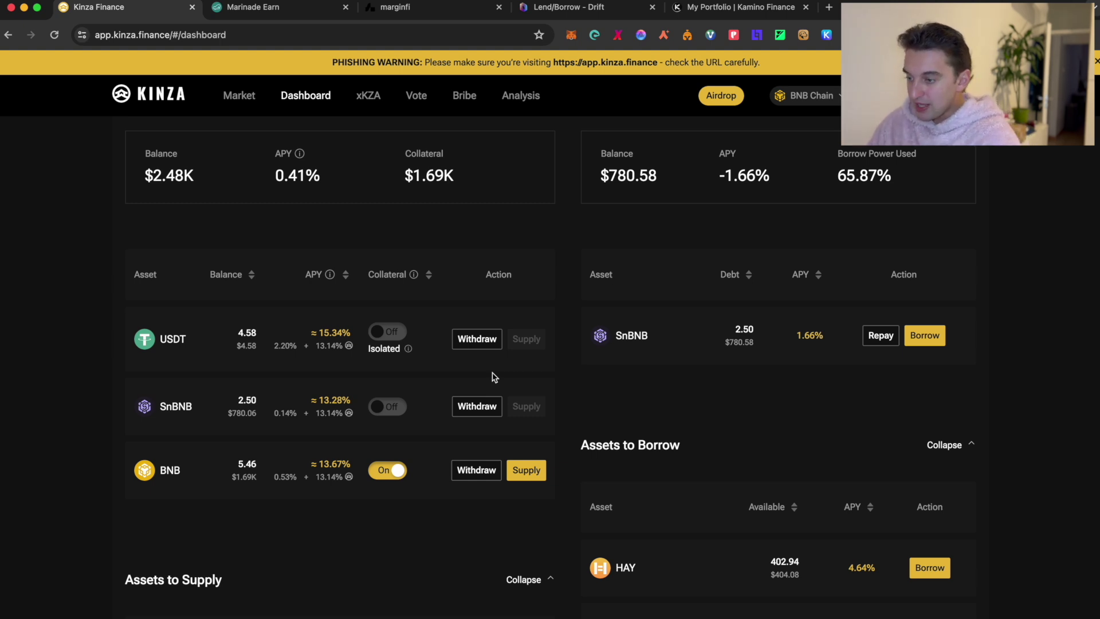
scroll(493, 376, "down", 1)
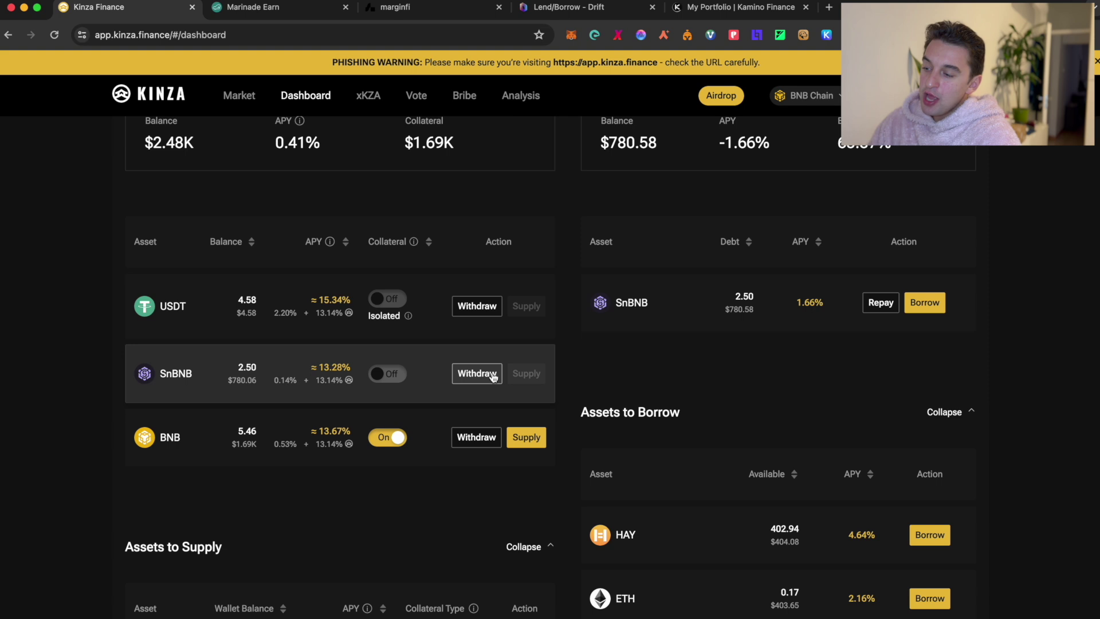
scroll(492, 375, "up", 2)
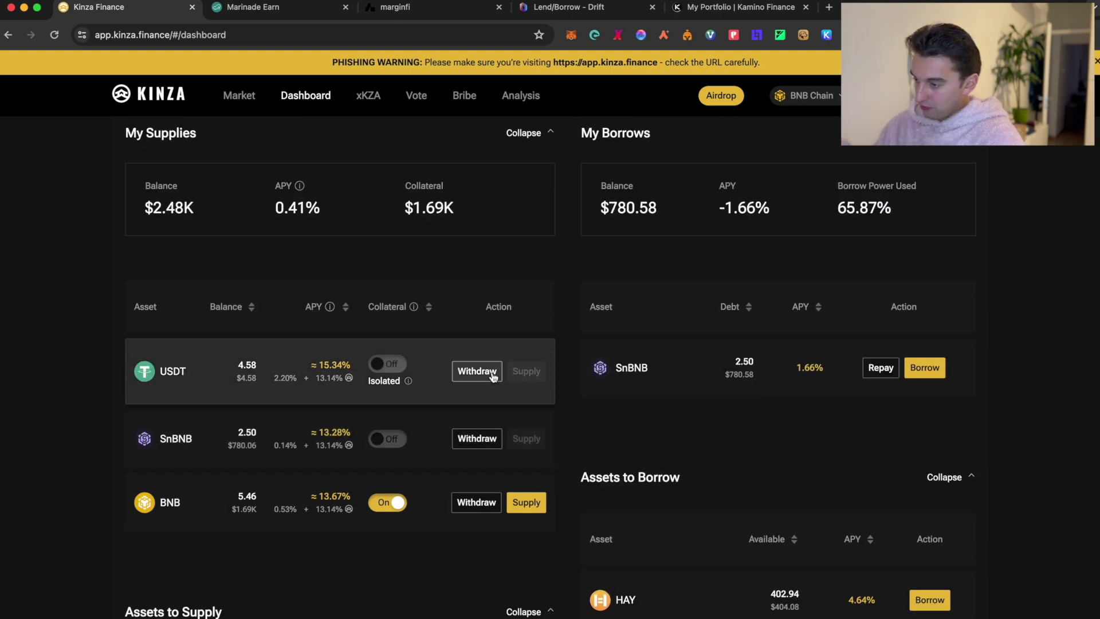
mouse_move(614, 199)
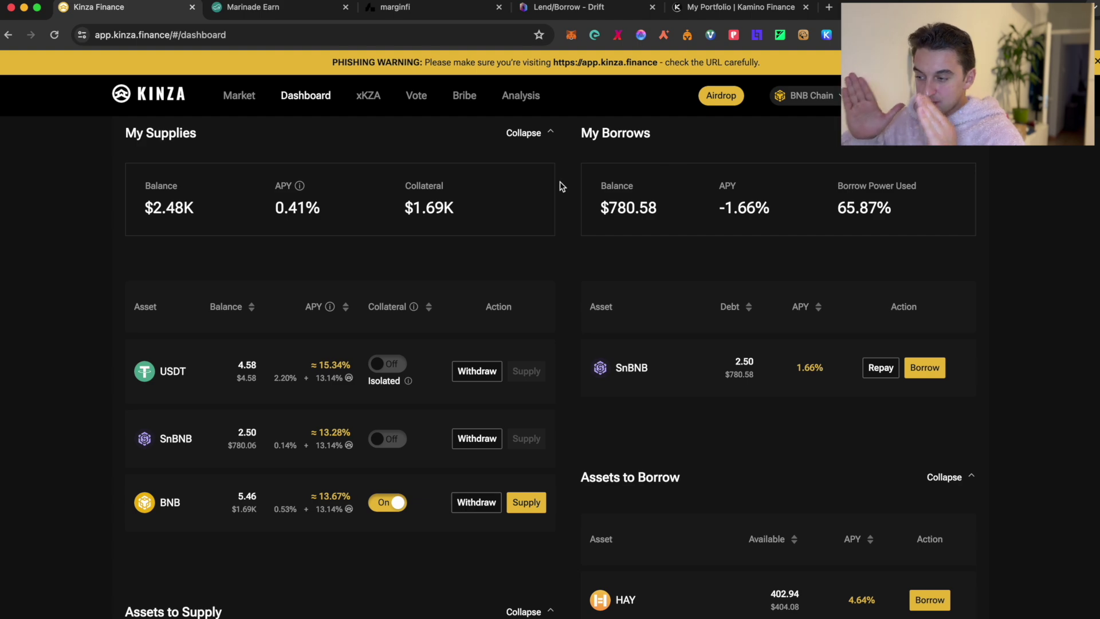
scroll(571, 171, "up", 9)
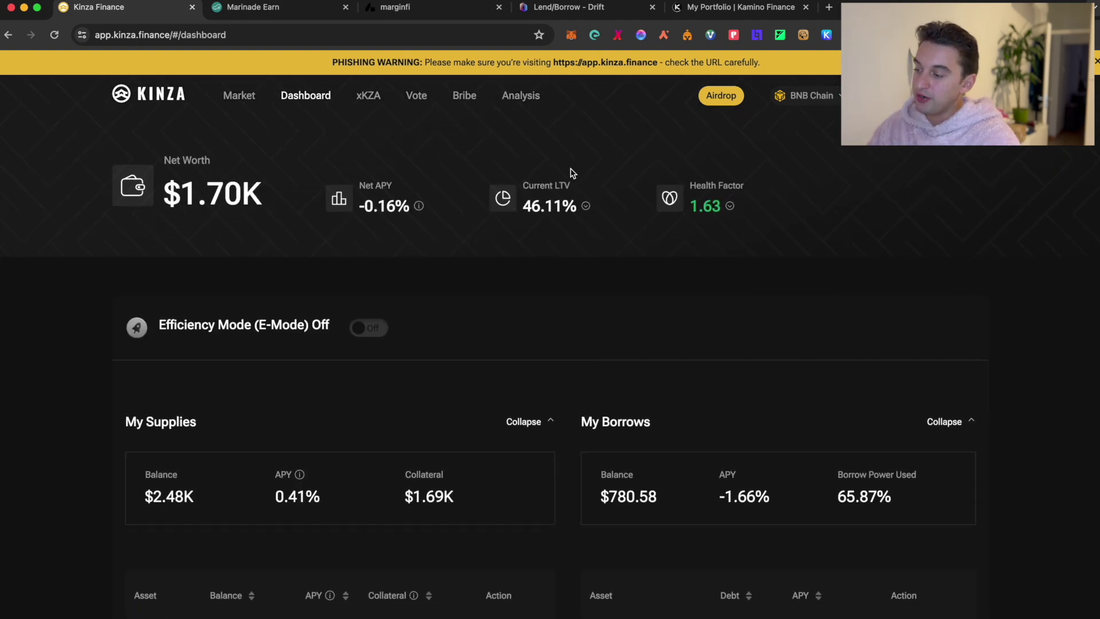
left_click(725, 102)
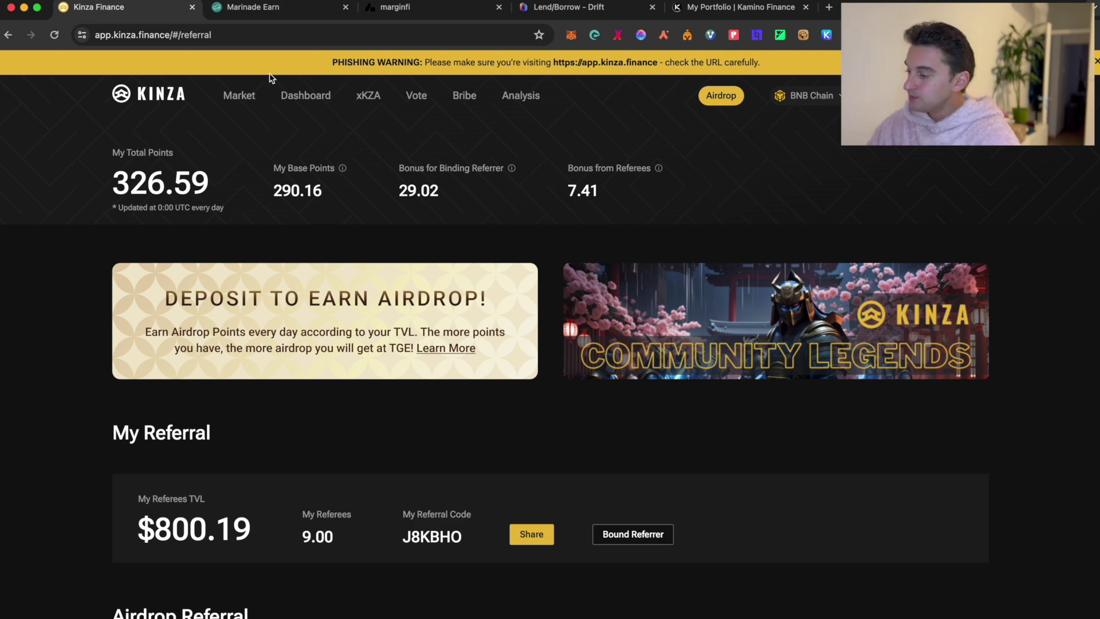
Look over the Kinza markets overview, then return to the 326.59-point airdrop referral page
left_click(239, 99)
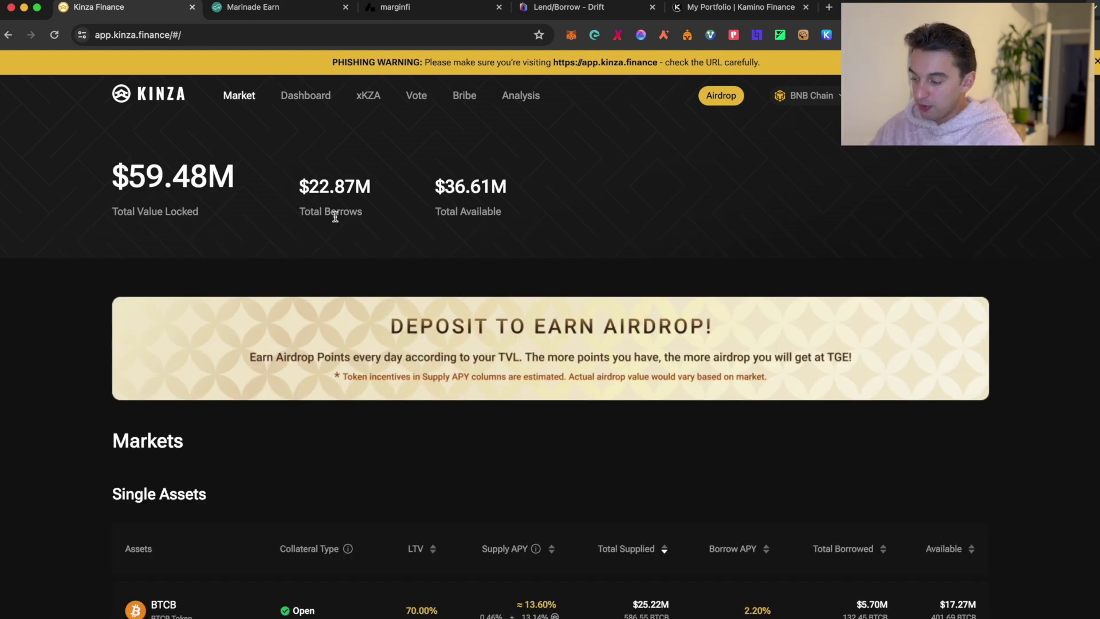
scroll(334, 216, "down", 2)
scroll(335, 219, "up", 2)
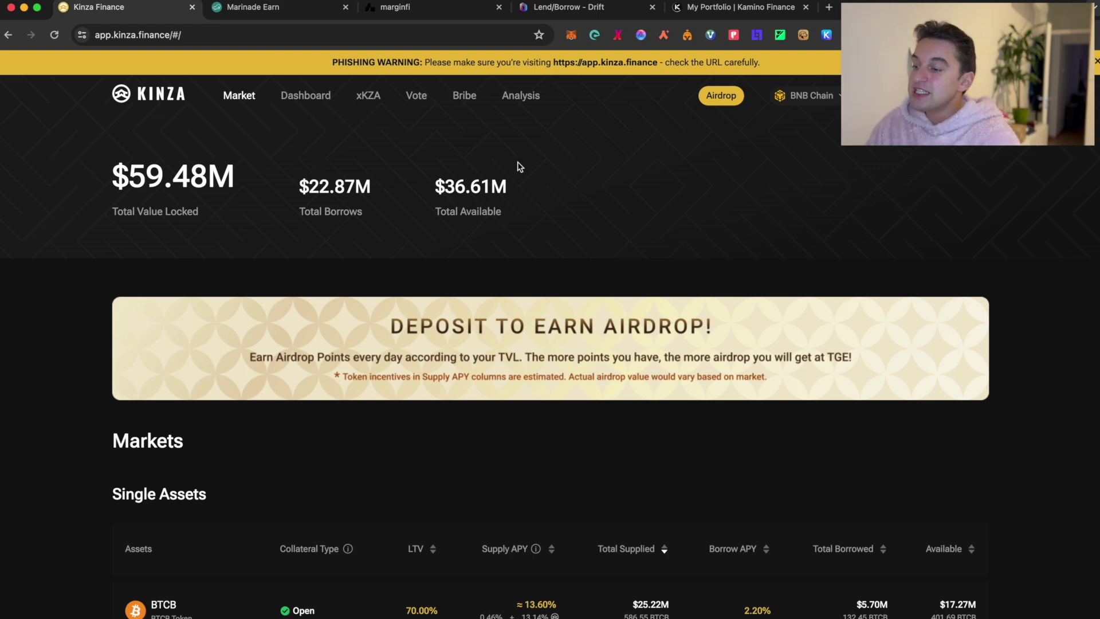
left_click(718, 97)
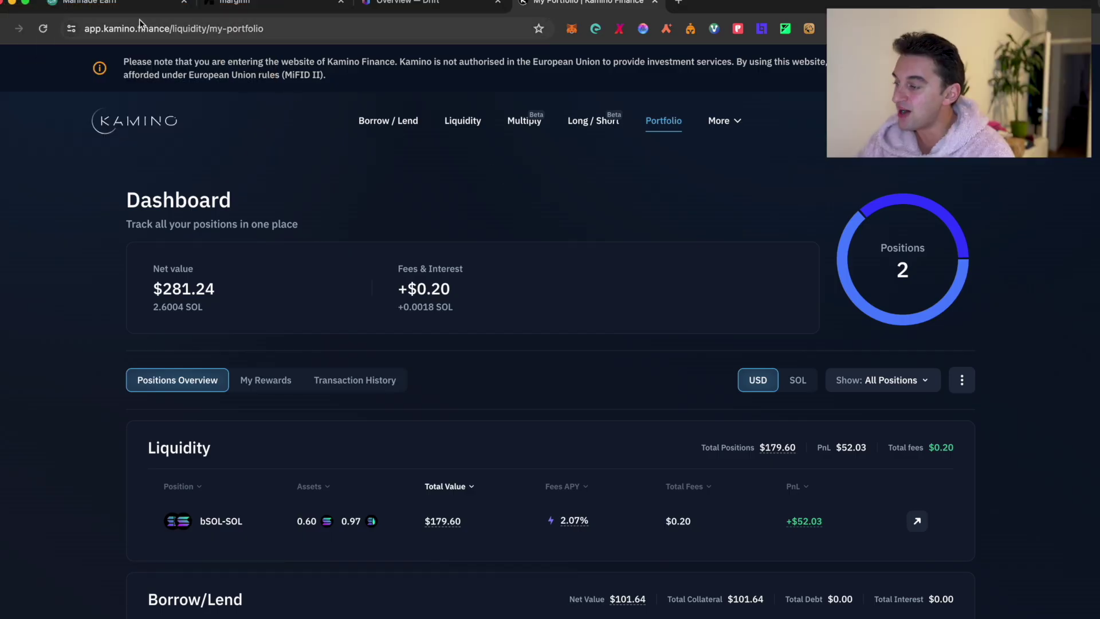
left_click(135, 11)
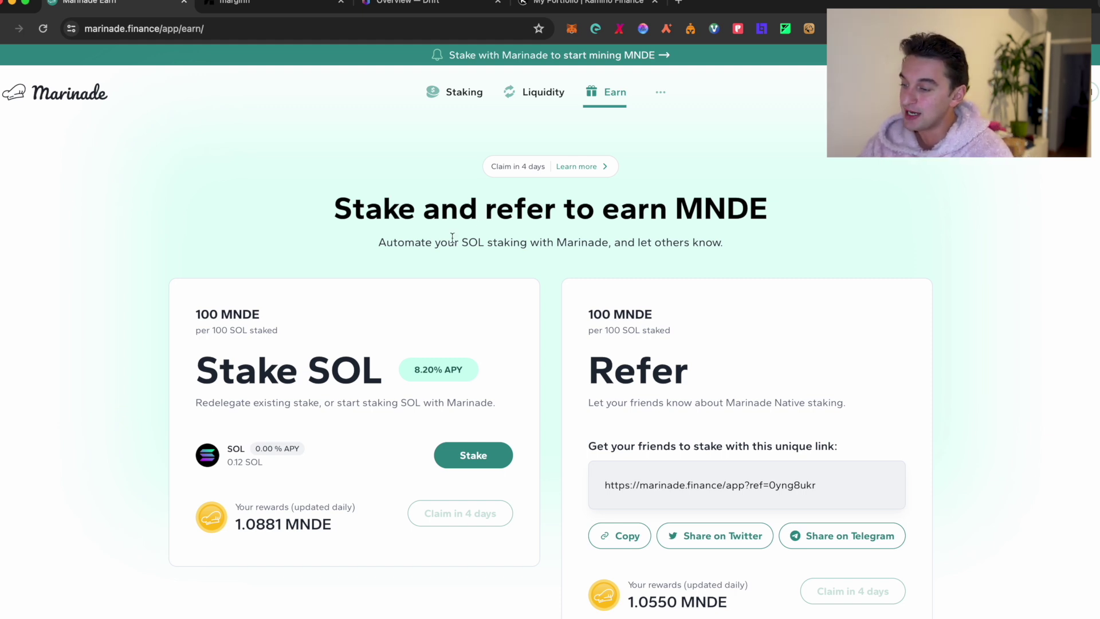
Scroll the Marinade Earn cards: 1.0881 MNDE staking and 1.0550 MNDE referral rewards
scroll(448, 246, "down", 3)
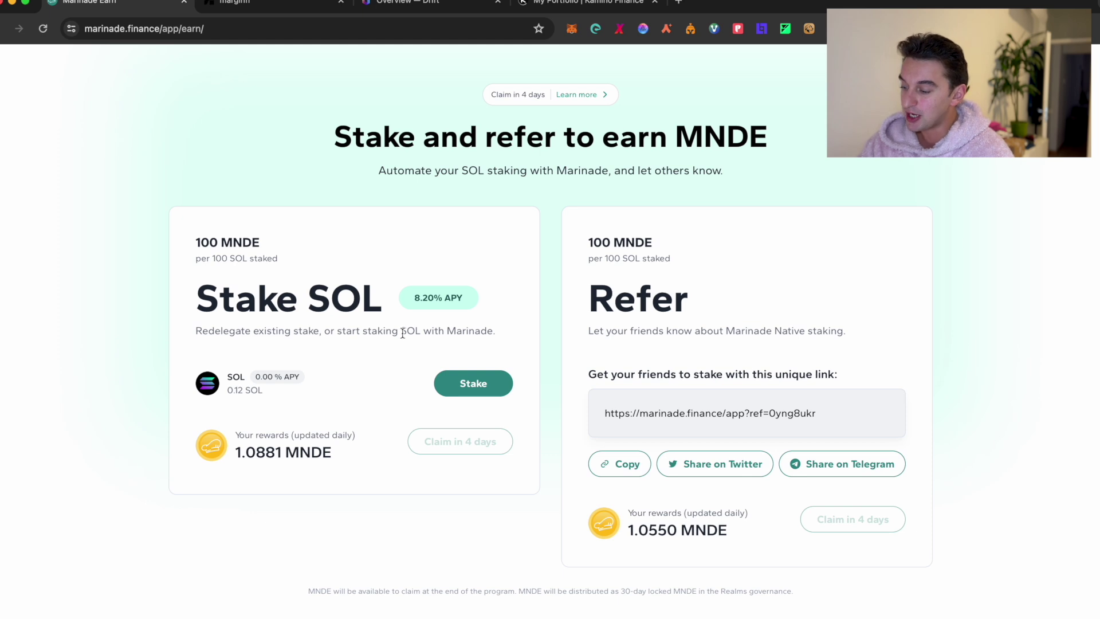
scroll(486, 373, "up", 2)
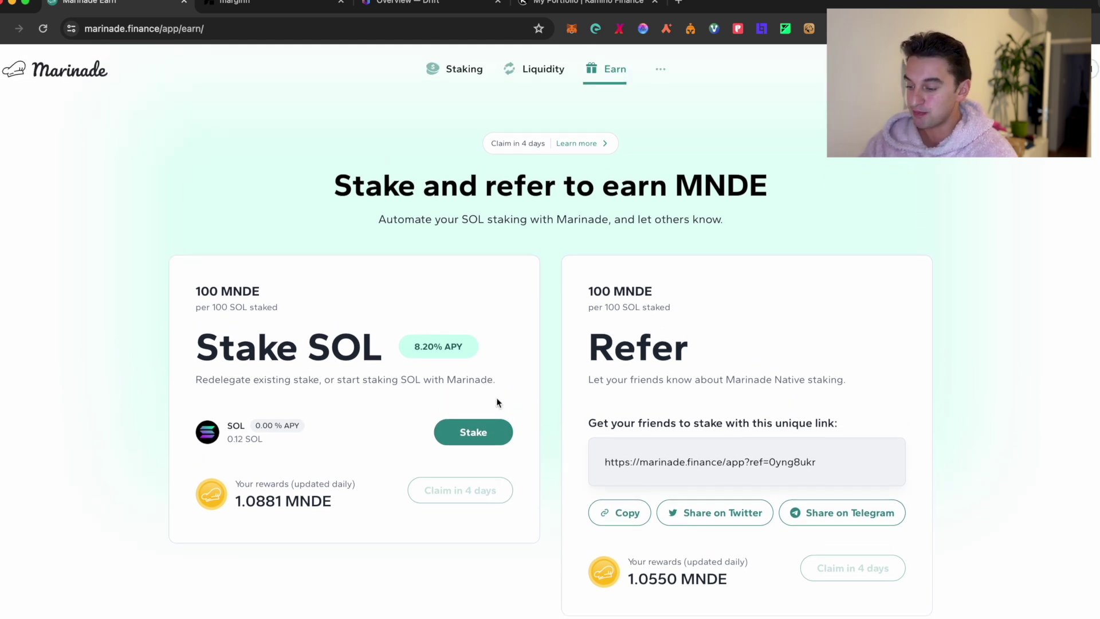
scroll(538, 467, "up", 1)
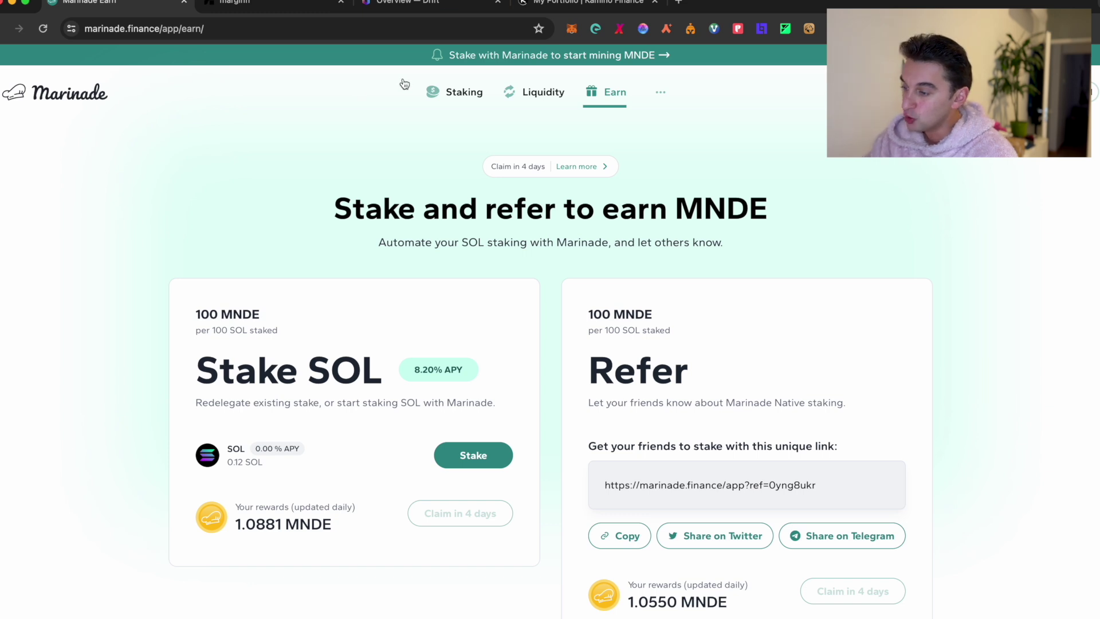
Open Marinade's Staking overview (0.00 SOL staked, 0.12 SOL available) and dismiss the intro tutorial
left_click(523, 102)
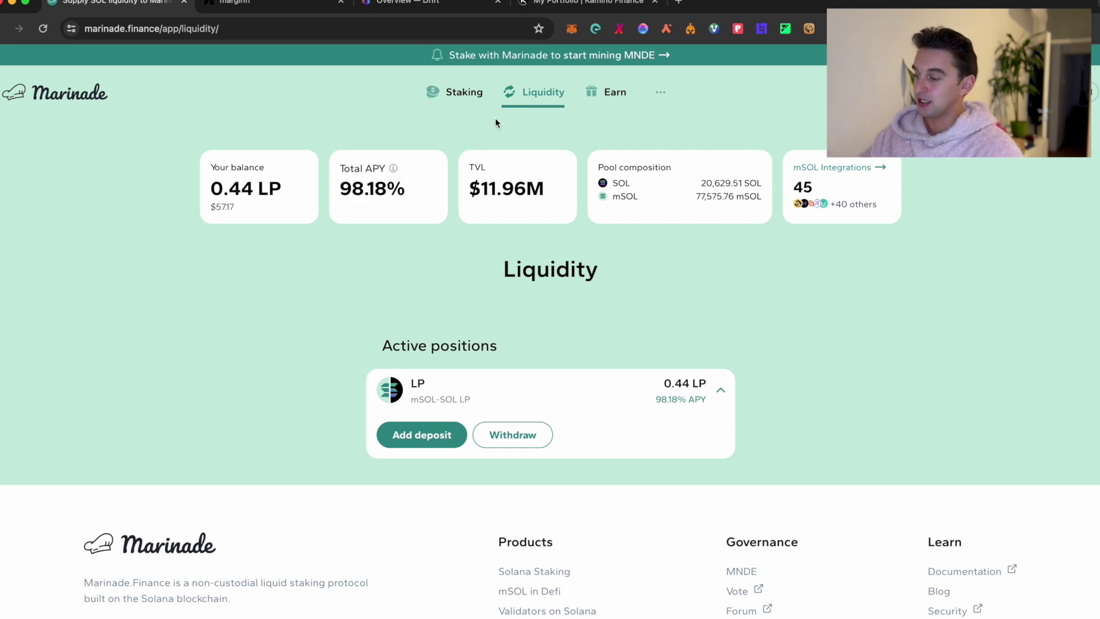
left_click(469, 97)
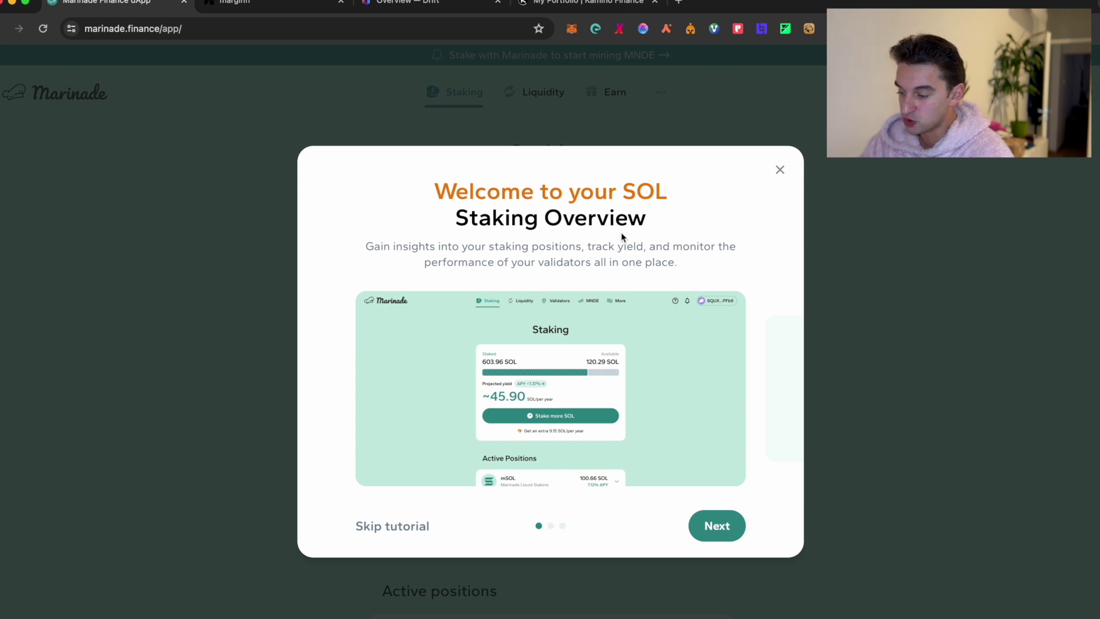
left_click(715, 526)
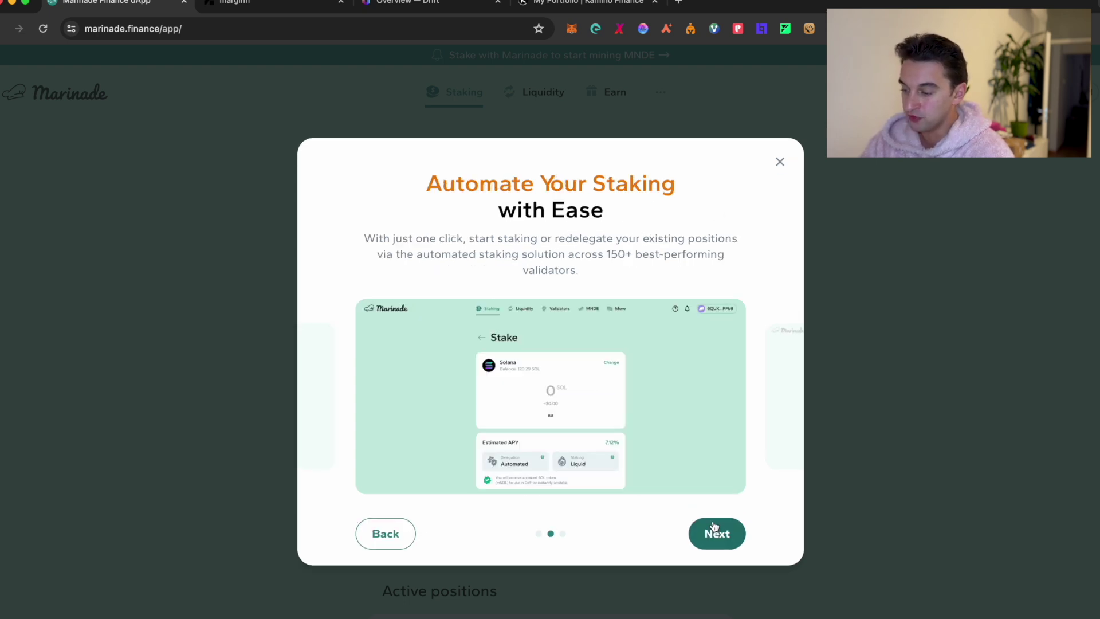
left_click(714, 542)
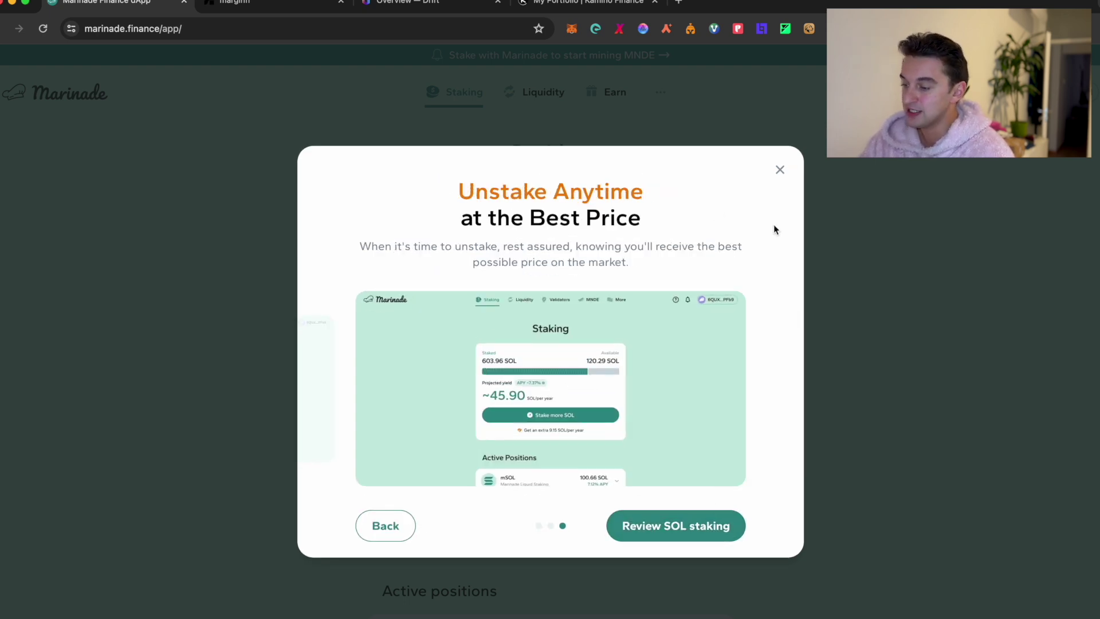
left_click(687, 533)
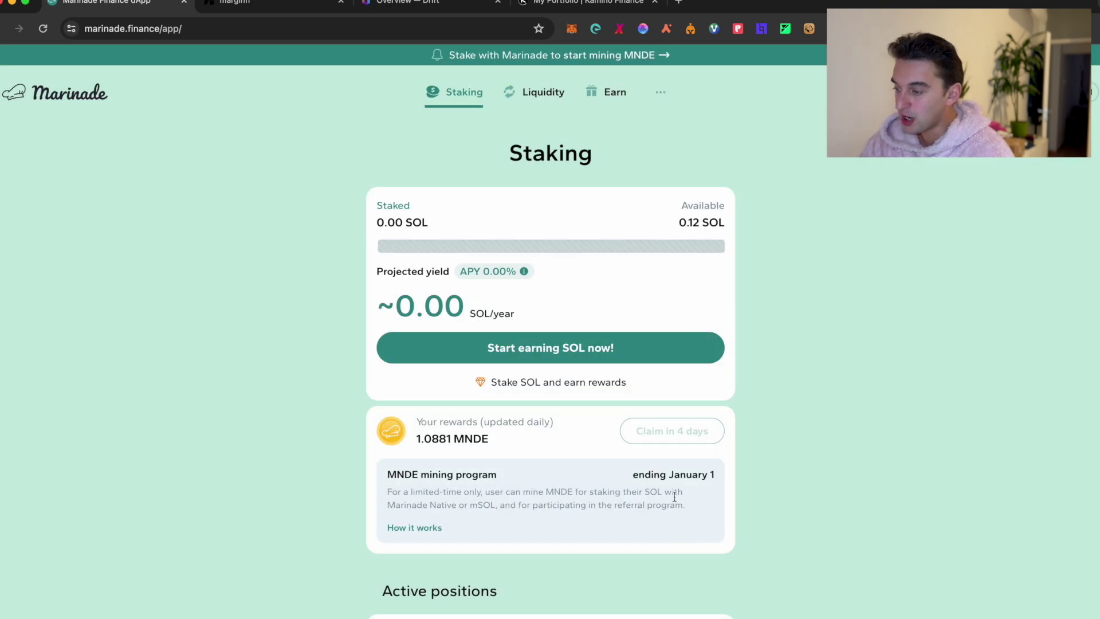
Open the SOL stake form, try the MAX amount, then go back to the staking overview
scroll(585, 323, "down", 1)
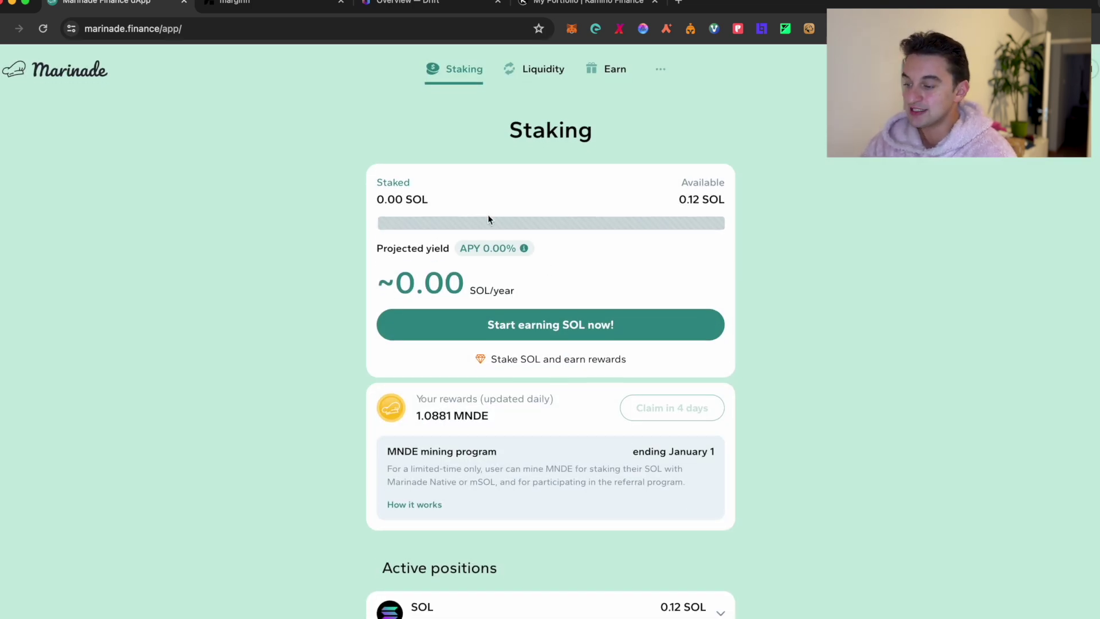
scroll(488, 218, "up", 1)
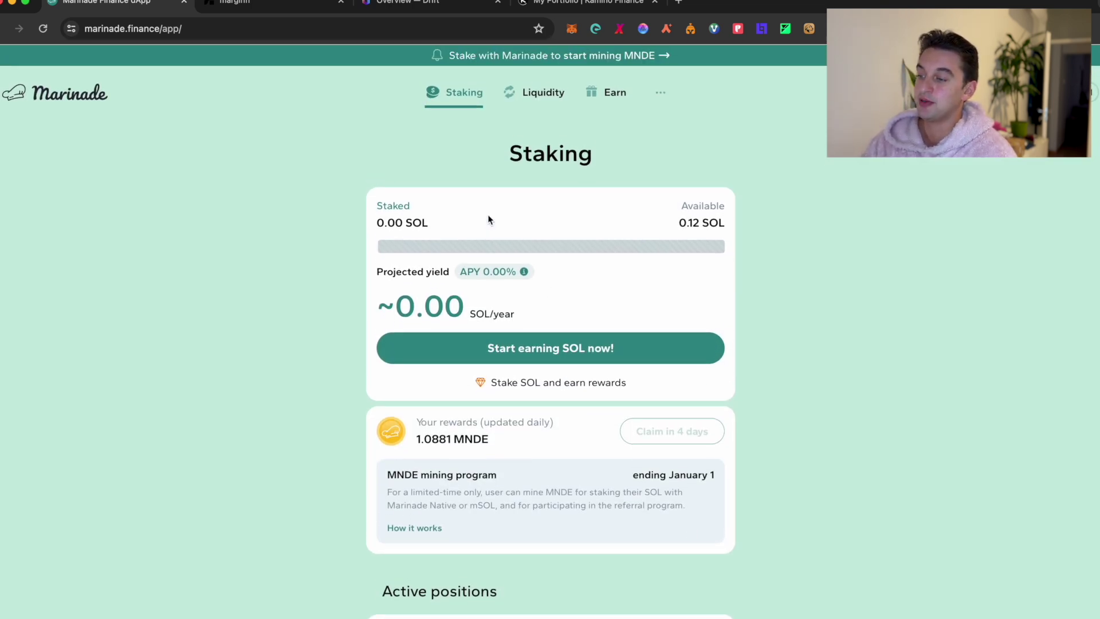
left_click(519, 351)
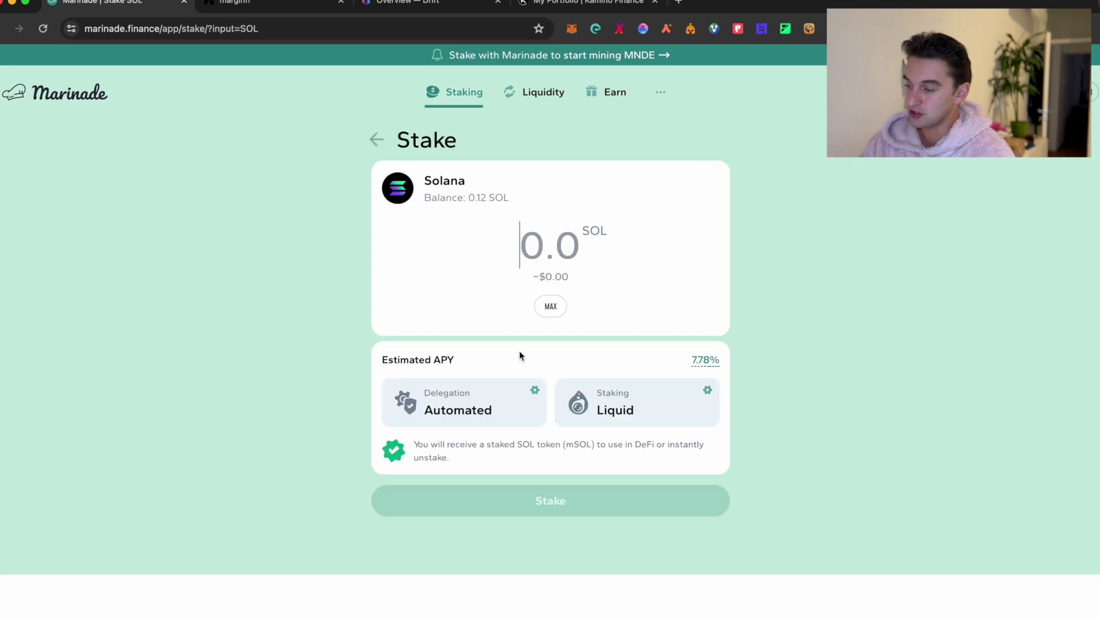
left_click(551, 300)
left_click(377, 141)
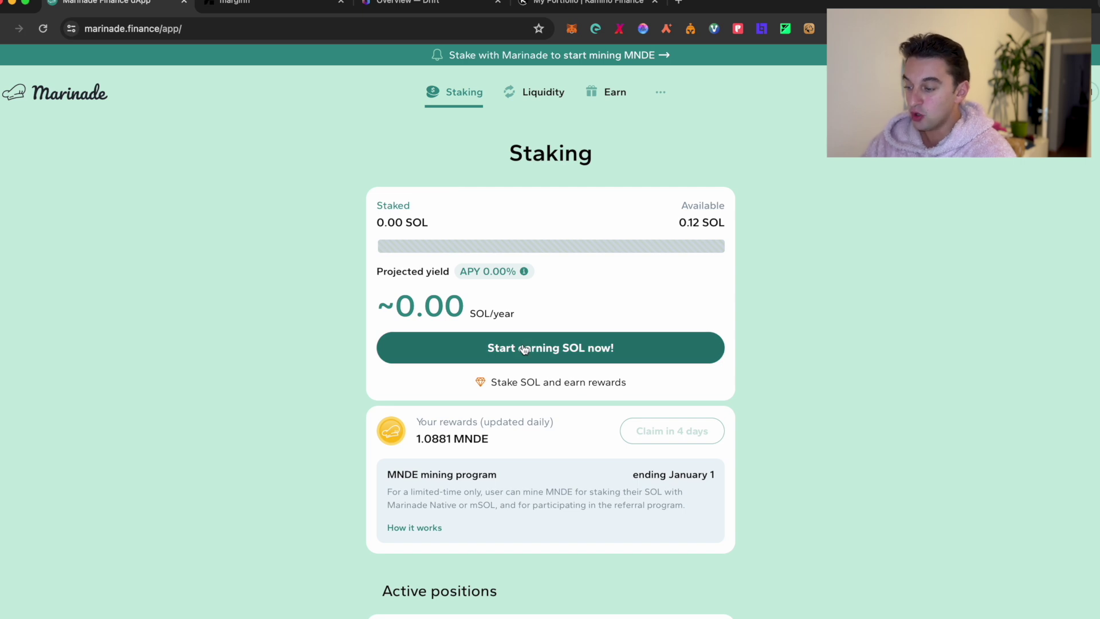
Reopen the stake form, keep liquid staking and Automated delegation, and enter the max 0.068311496 SOL
scroll(523, 348, "down", 1)
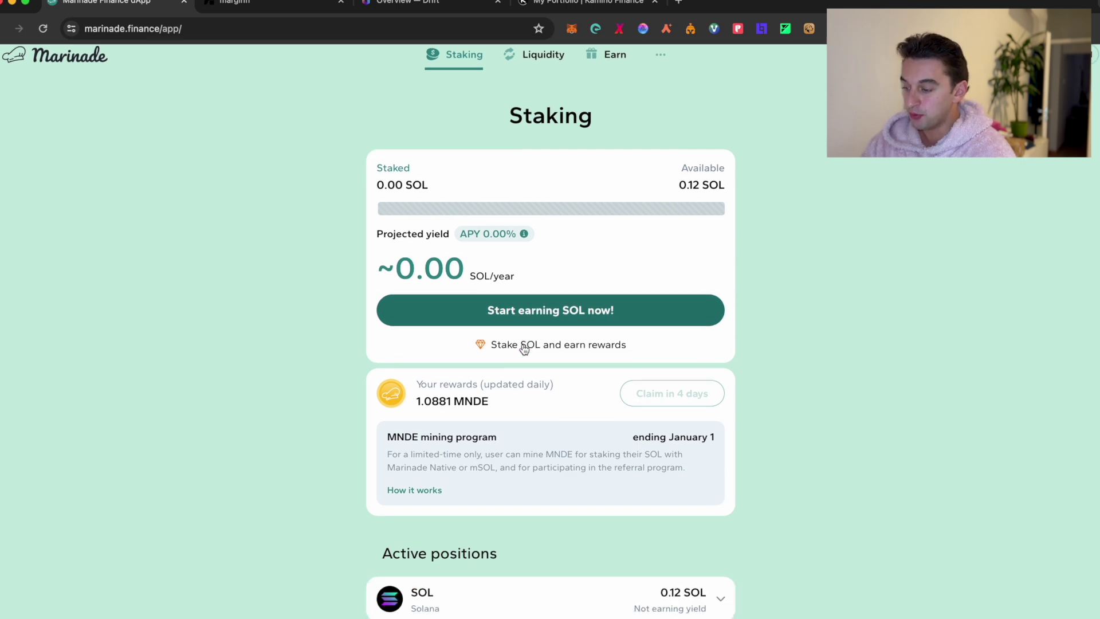
left_click(602, 304)
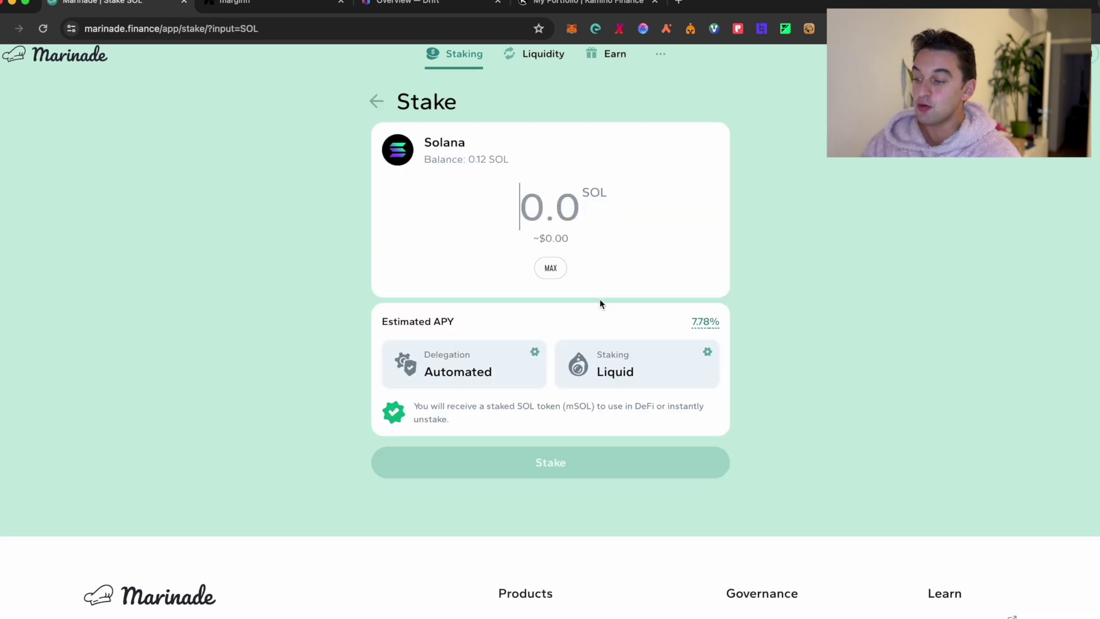
left_click(618, 370)
left_click(364, 404)
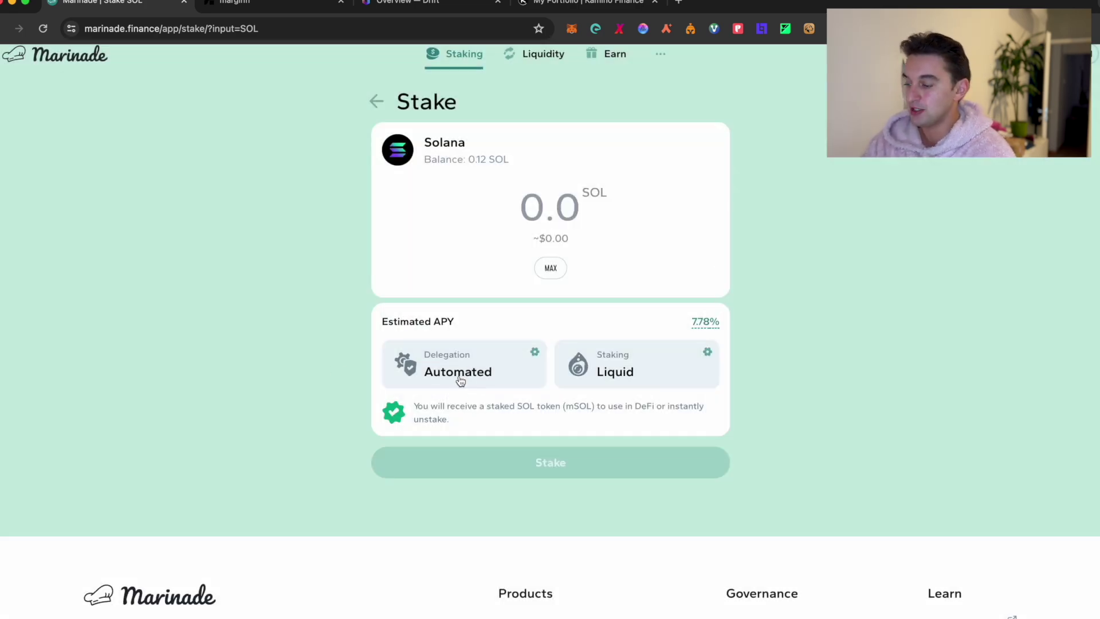
left_click(460, 381)
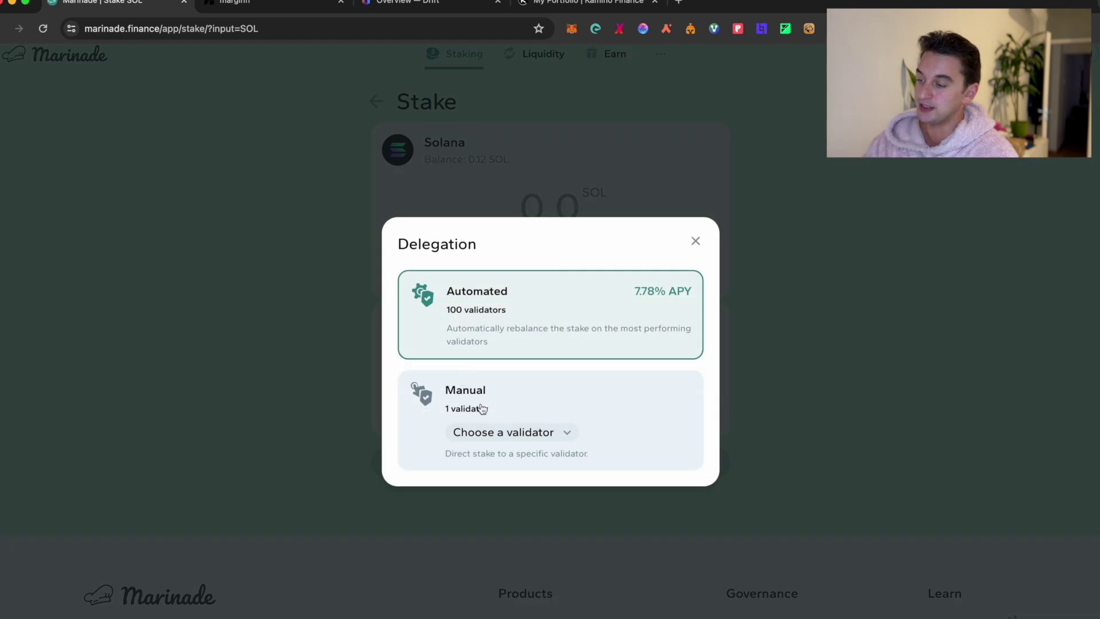
left_click(269, 411)
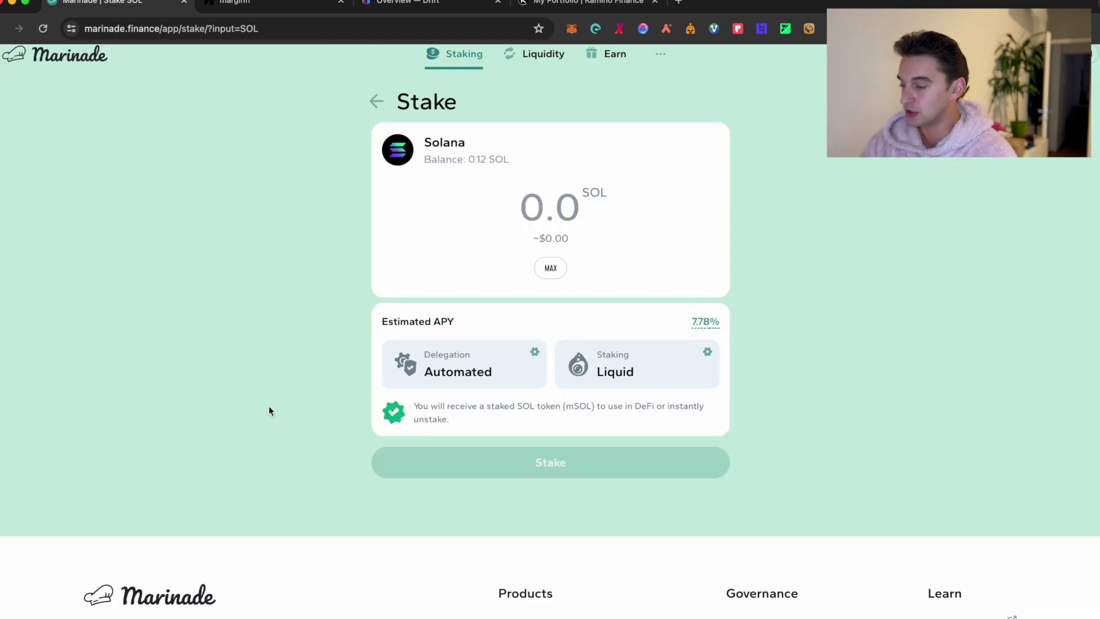
left_click(559, 270)
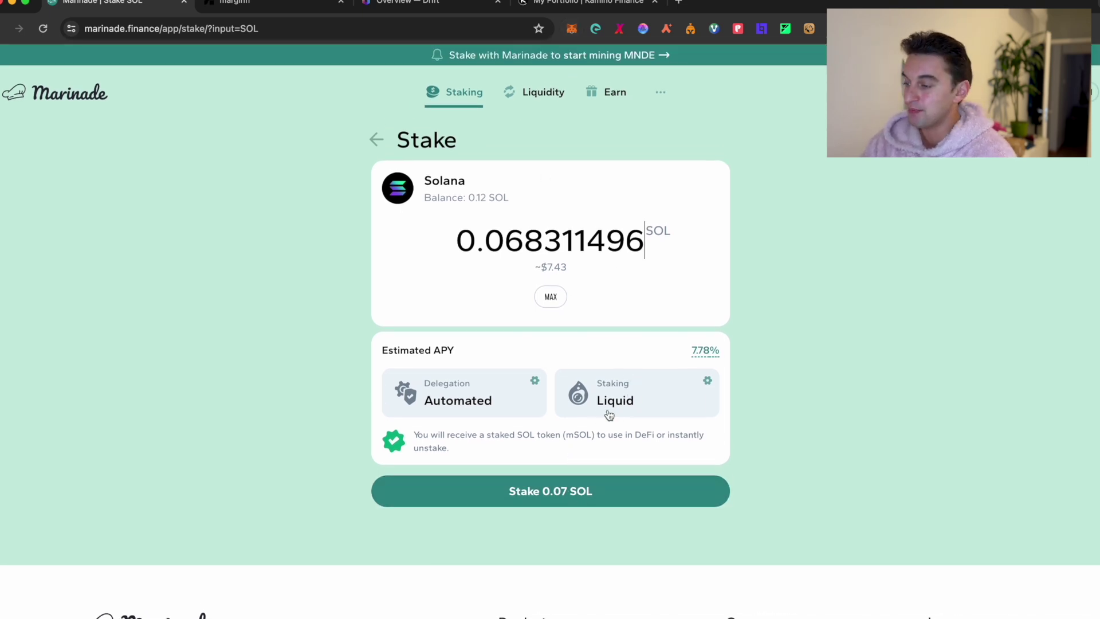
left_click(558, 99)
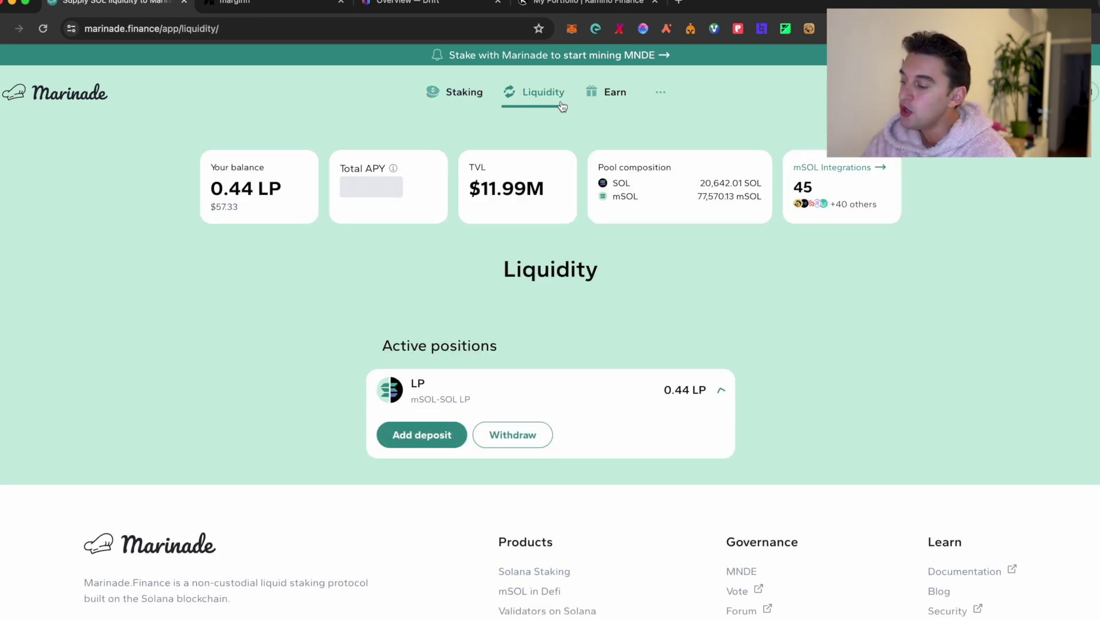
left_click(589, 98)
scroll(381, 406, "down", 3)
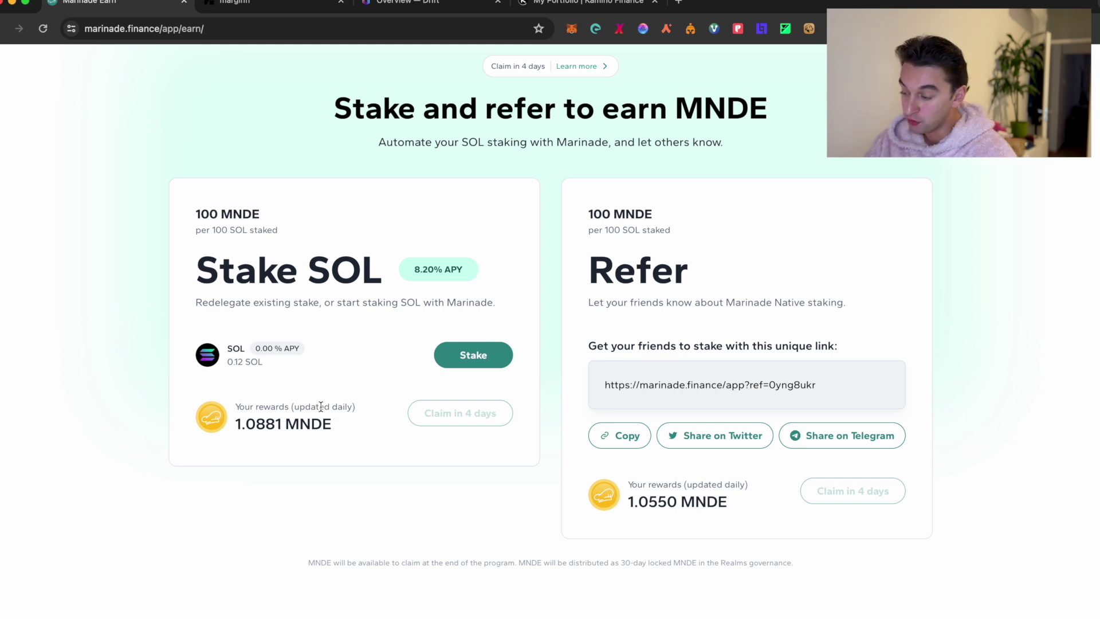
scroll(321, 407, "down", 1)
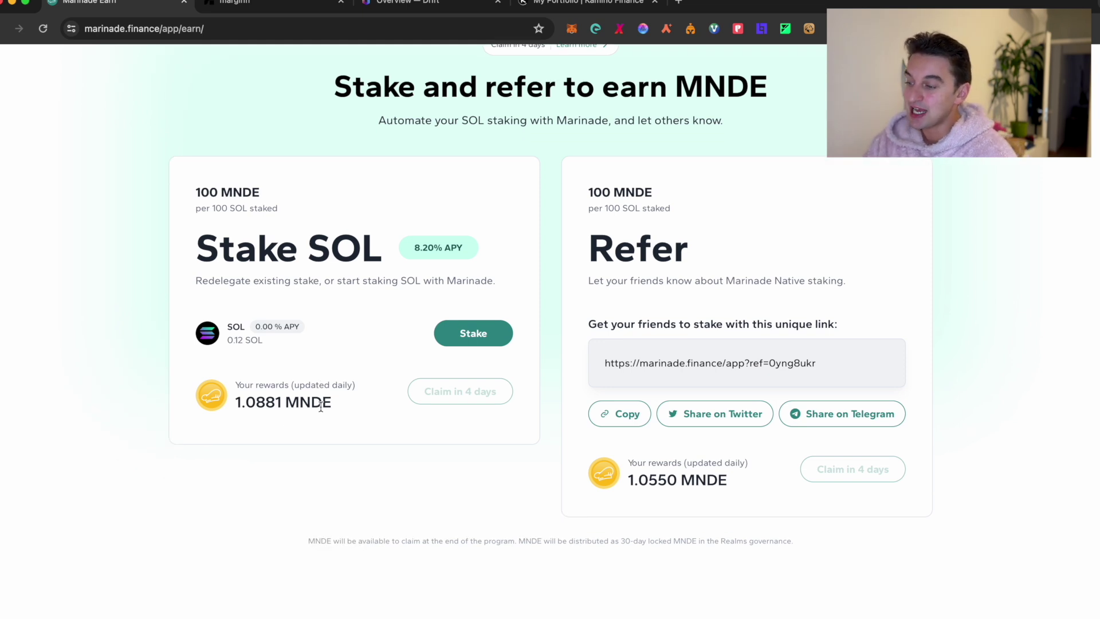
scroll(573, 441, "up", 2)
scroll(573, 441, "up", 2)
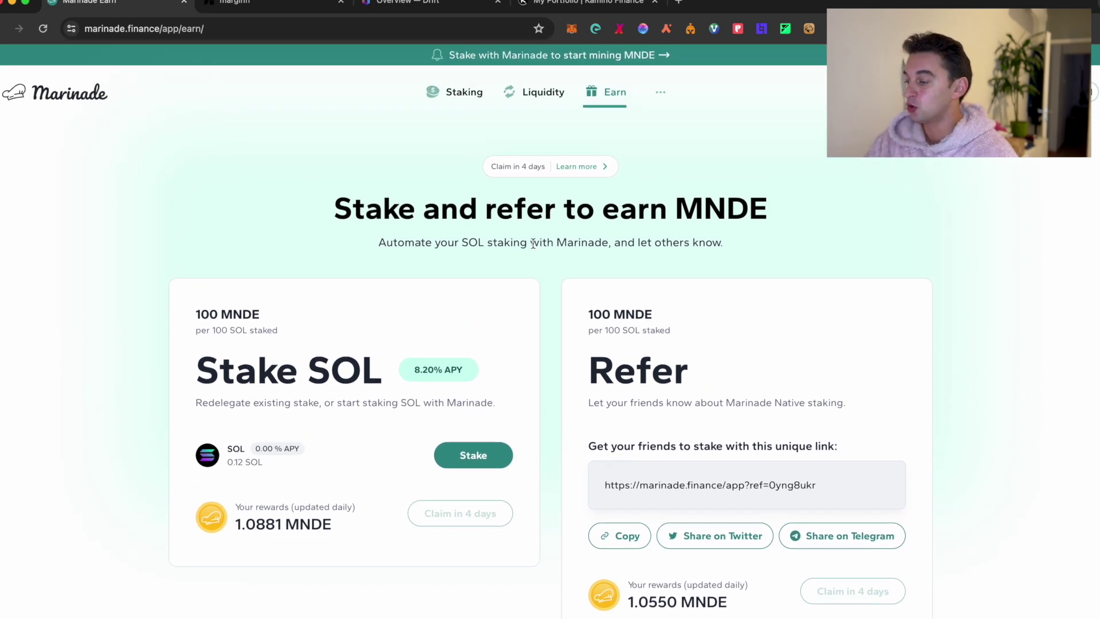
scroll(393, 540, "down", 3)
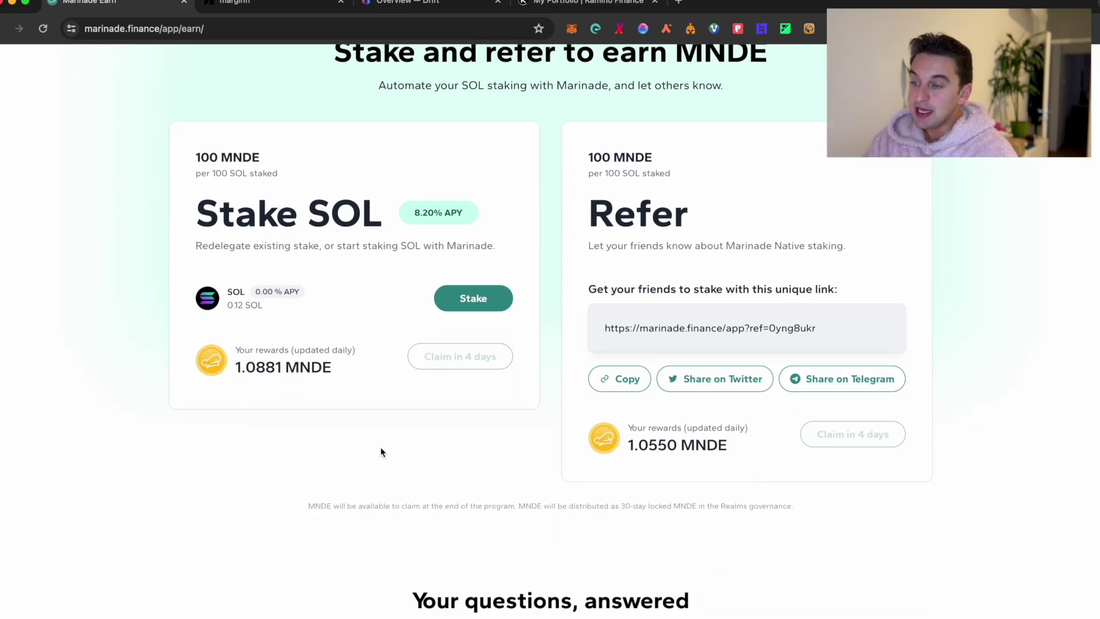
left_click(857, 29)
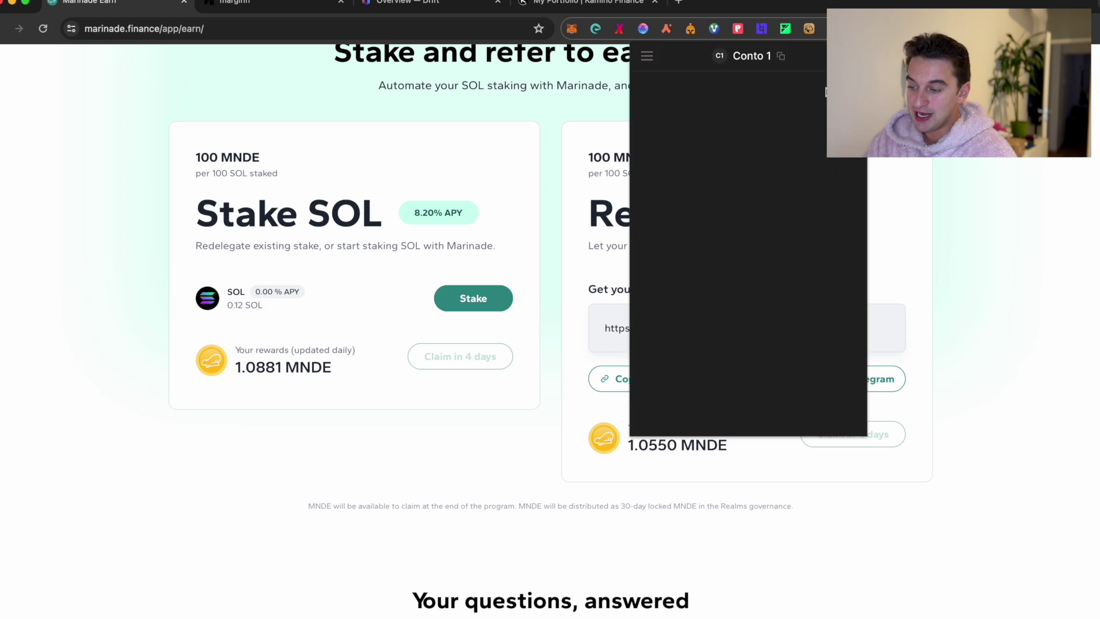
scroll(748, 190, "down", 2)
scroll(744, 227, "down", 5)
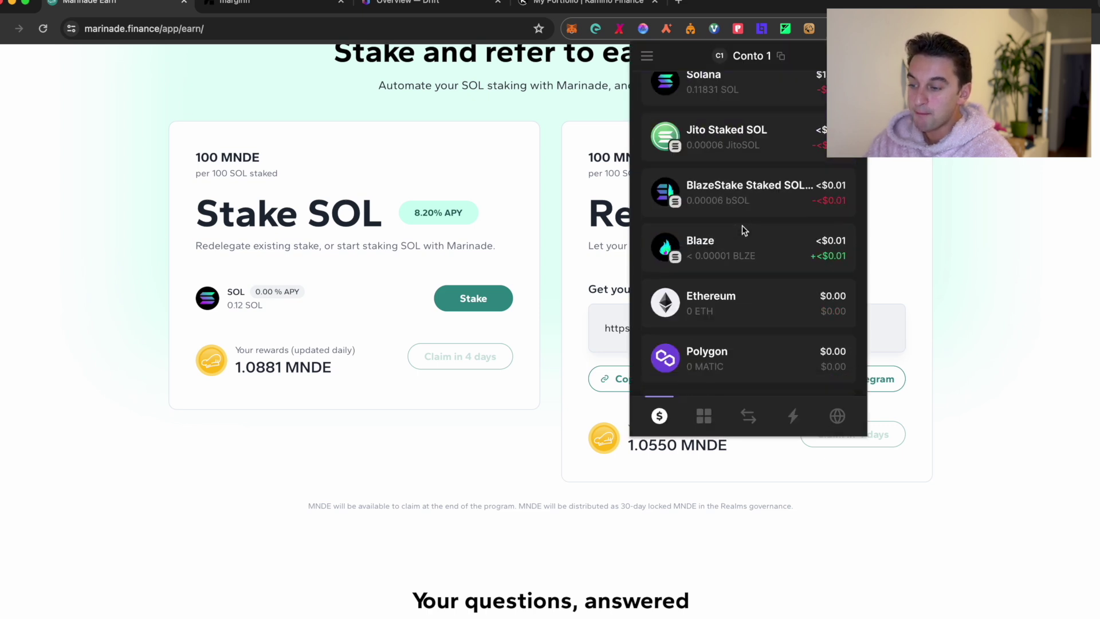
scroll(743, 229, "up", 5)
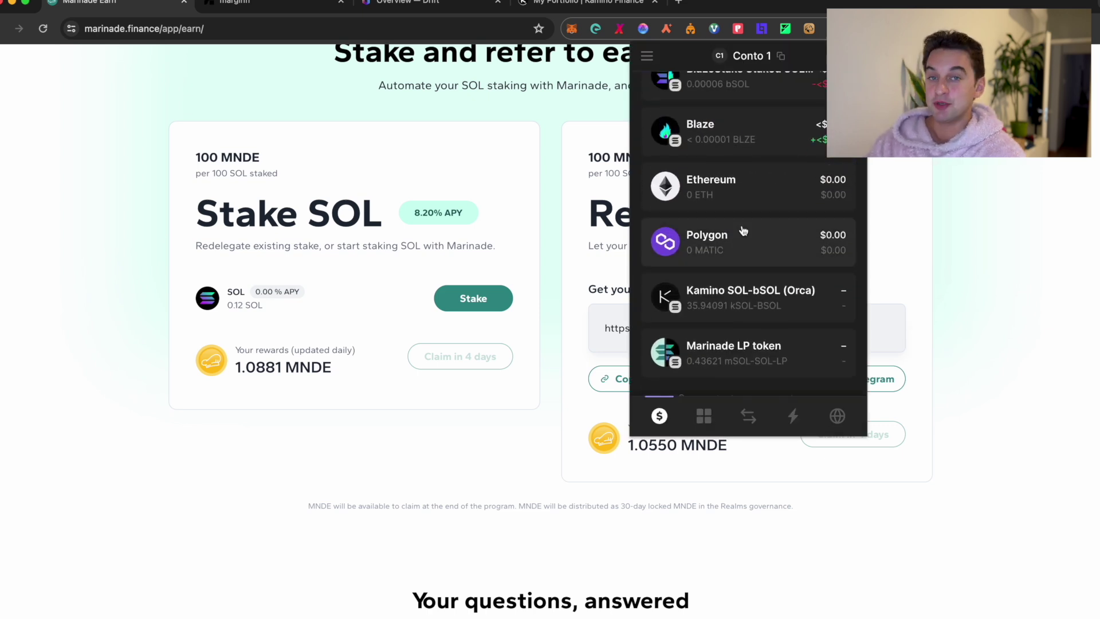
left_click(354, 117)
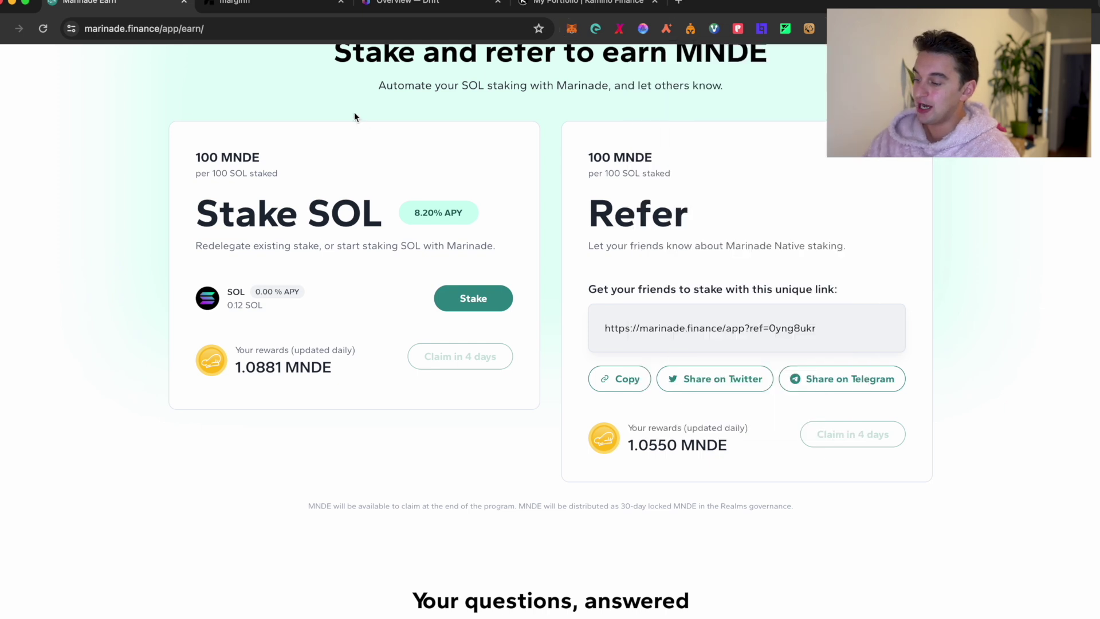
scroll(400, 393, "down", 1)
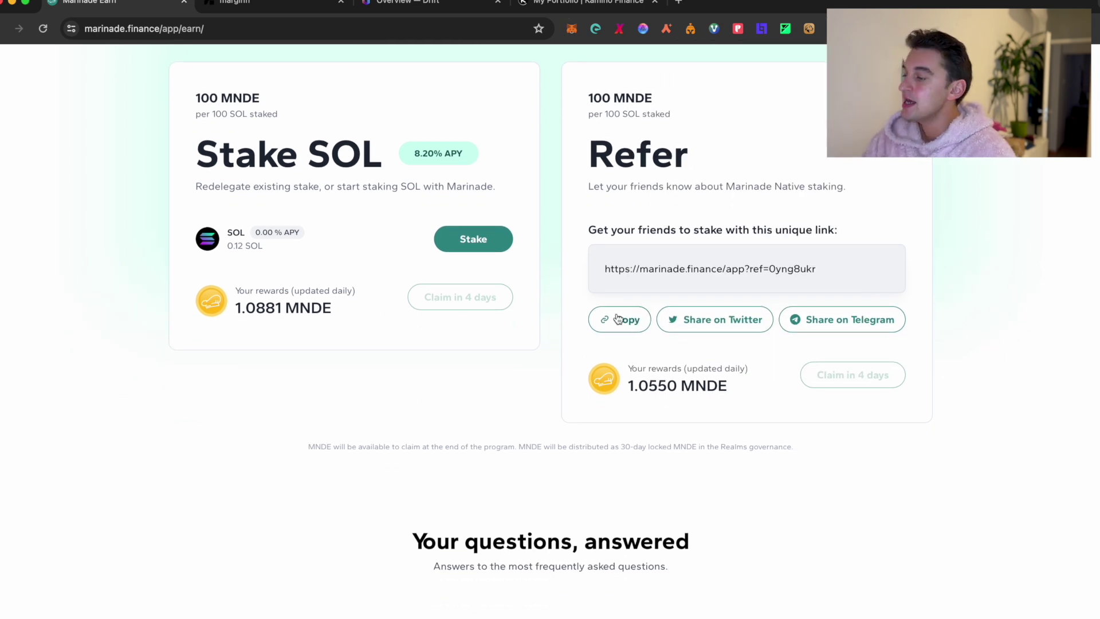
scroll(643, 298, "down", 1)
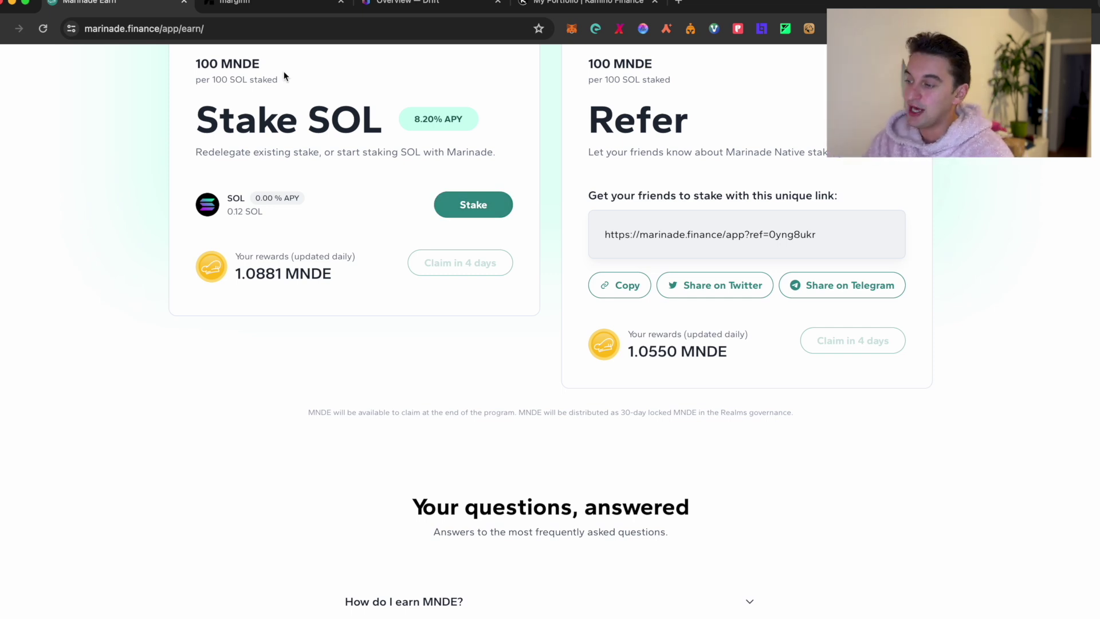
left_click(271, 6)
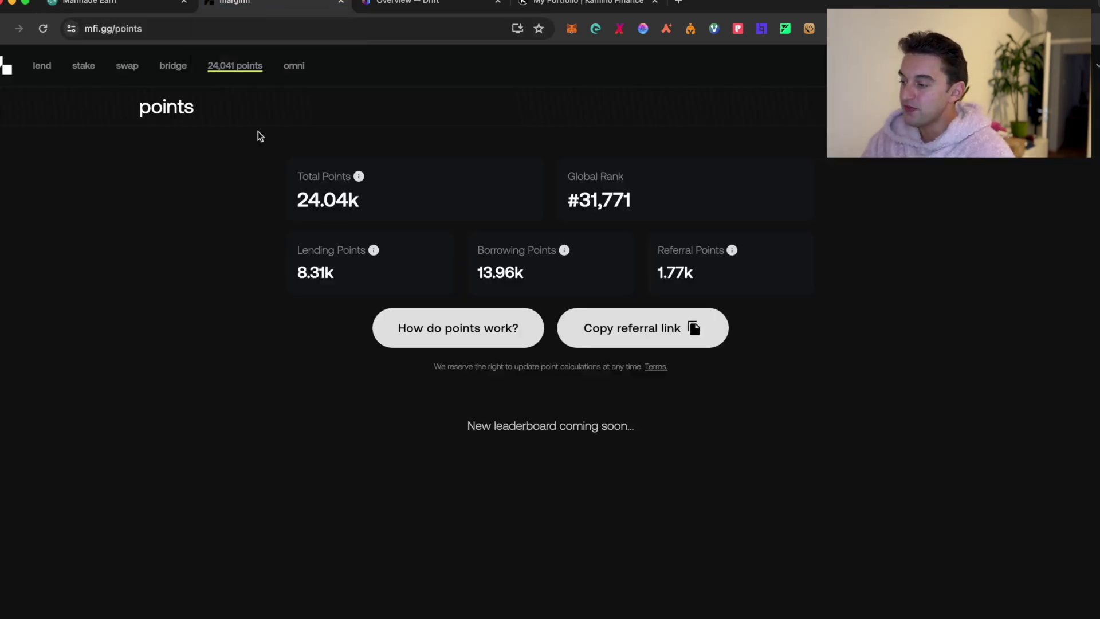
Glance at the Drift referrals tab and return to marginfi's 24.04k-point page
left_click(404, 5)
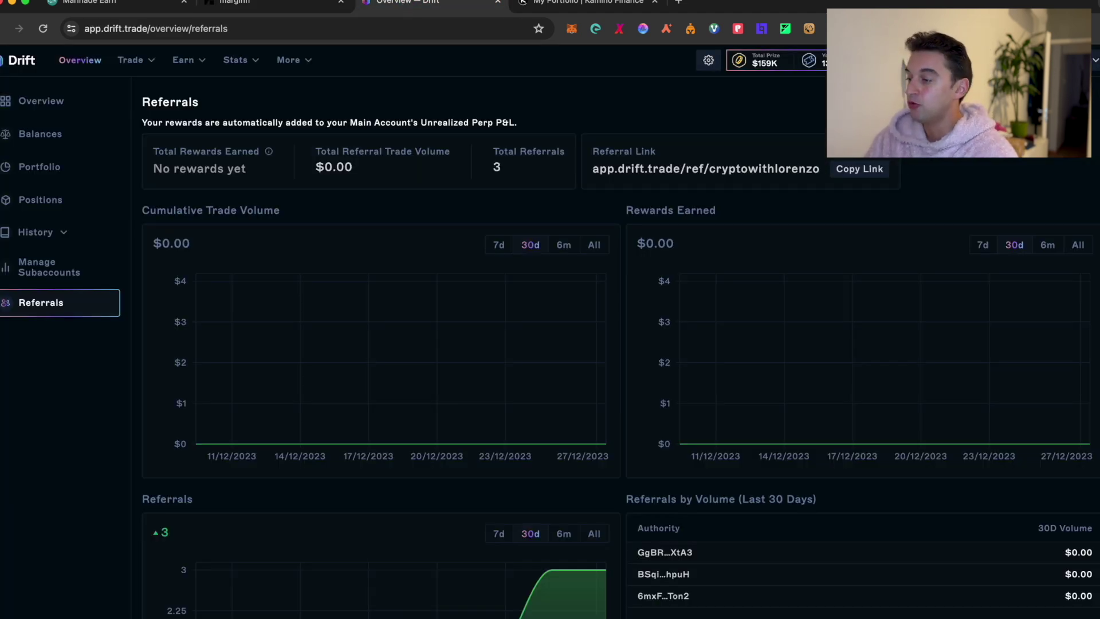
left_click(269, 4)
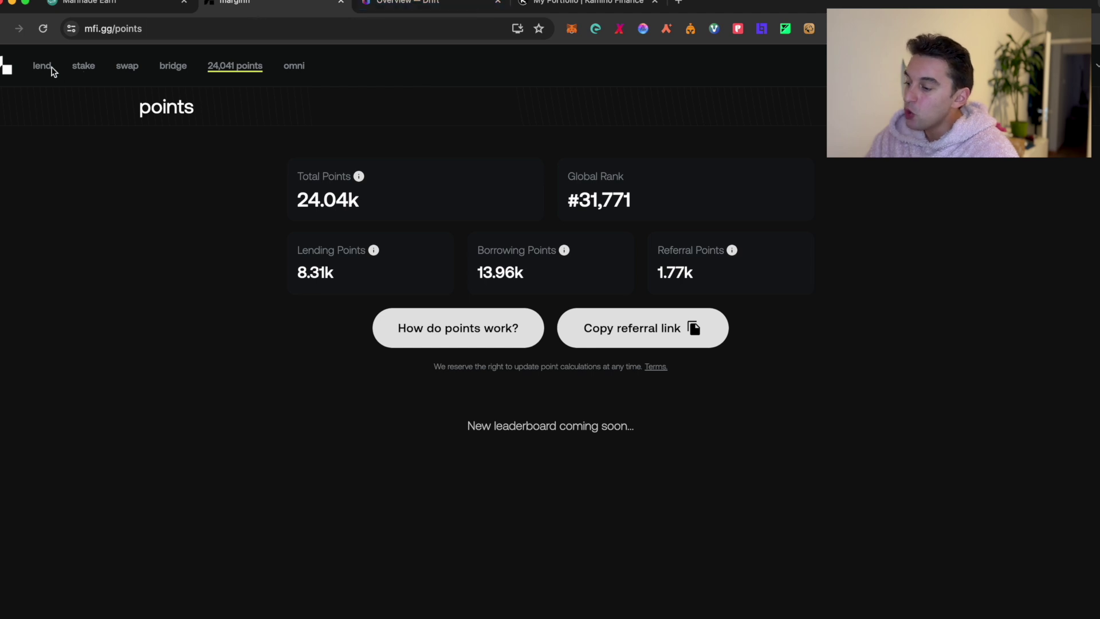
left_click(41, 66)
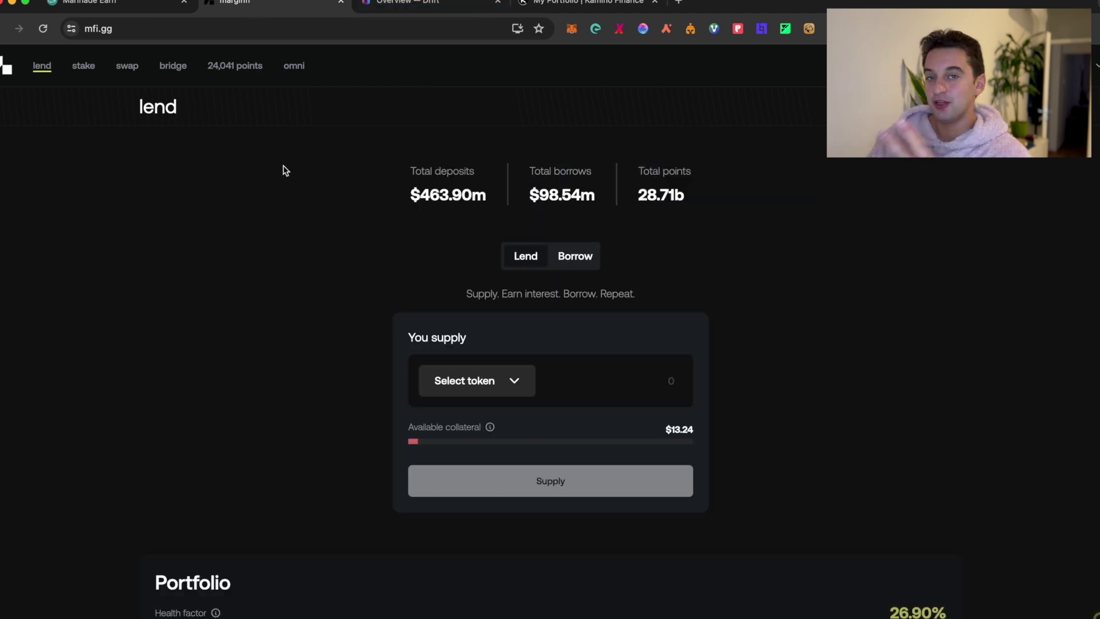
Scroll to the marginfi Portfolio: supplied mSOL, BLZE, USDC and borrowed bSOL, JitoSOL, then back up
scroll(283, 171, "down", 5)
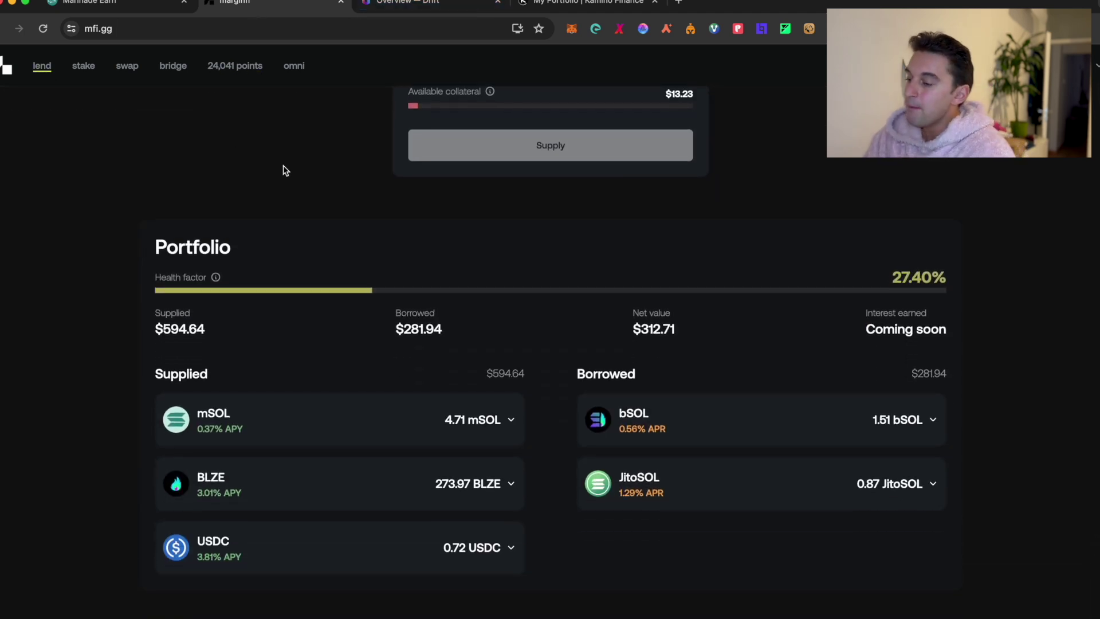
scroll(283, 171, "up", 1)
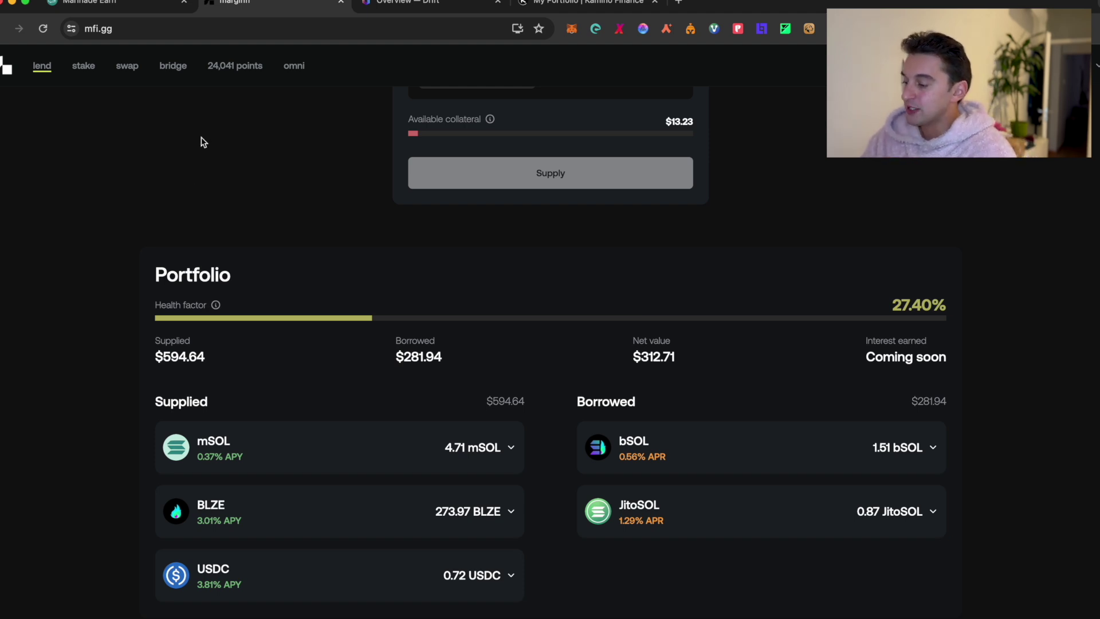
scroll(189, 338, "down", 1)
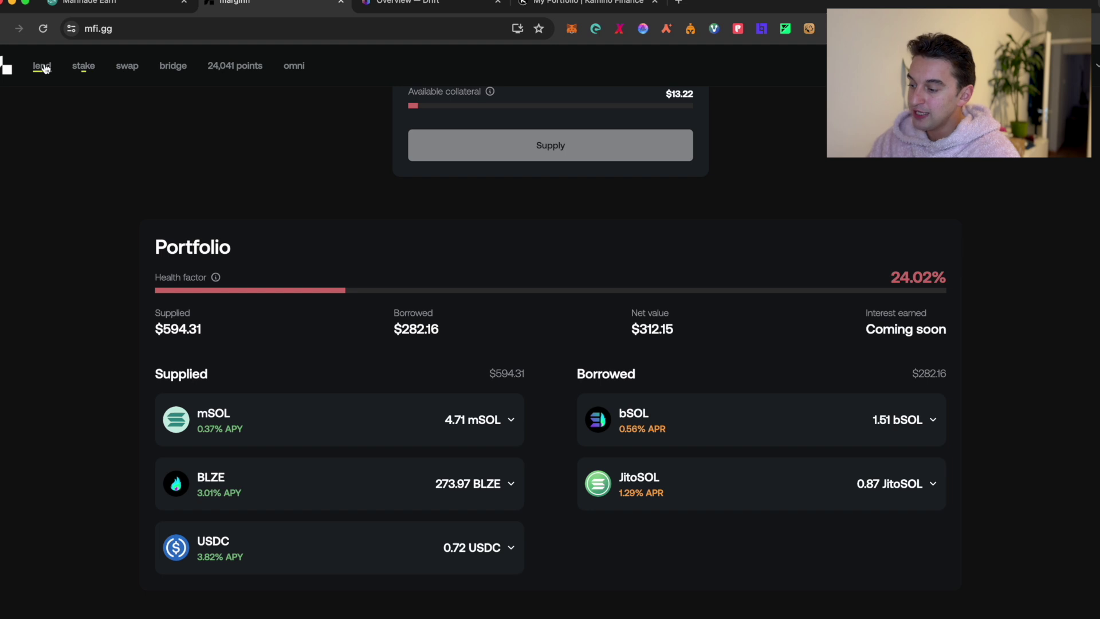
scroll(353, 271, "up", 5)
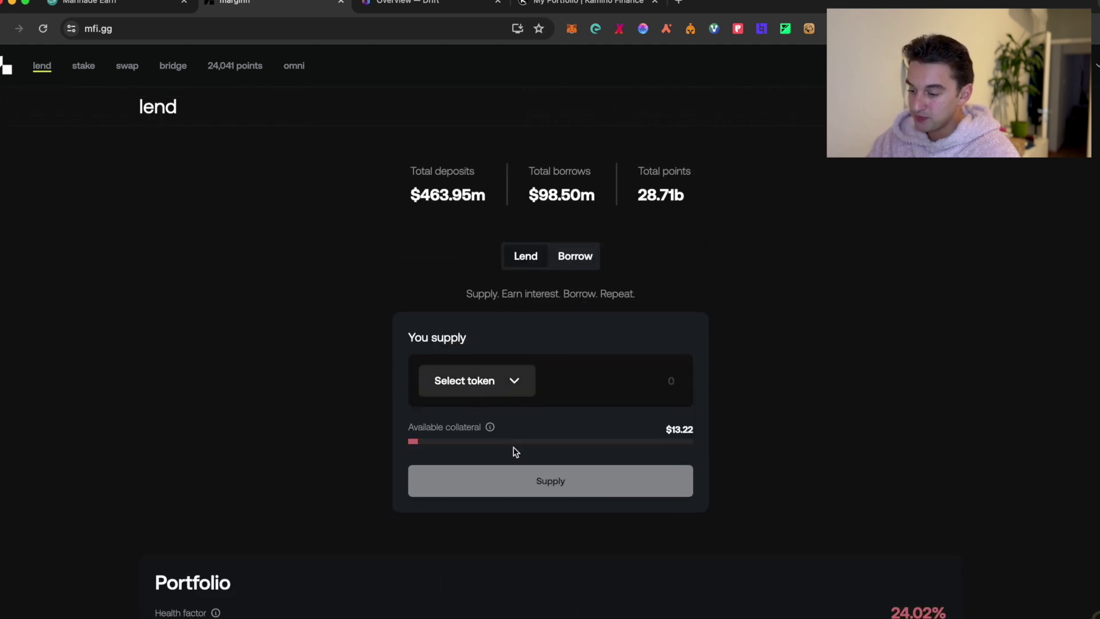
Open the marginfi supply token list of wallet, supplied and global pool tokens
scroll(496, 388, "down", 2)
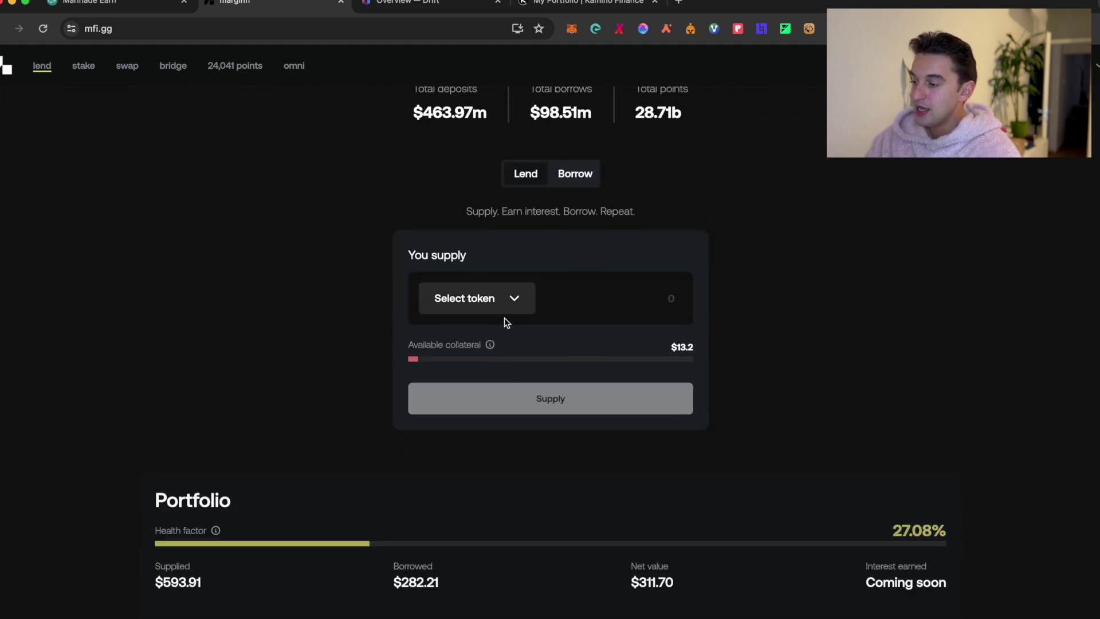
left_click(508, 297)
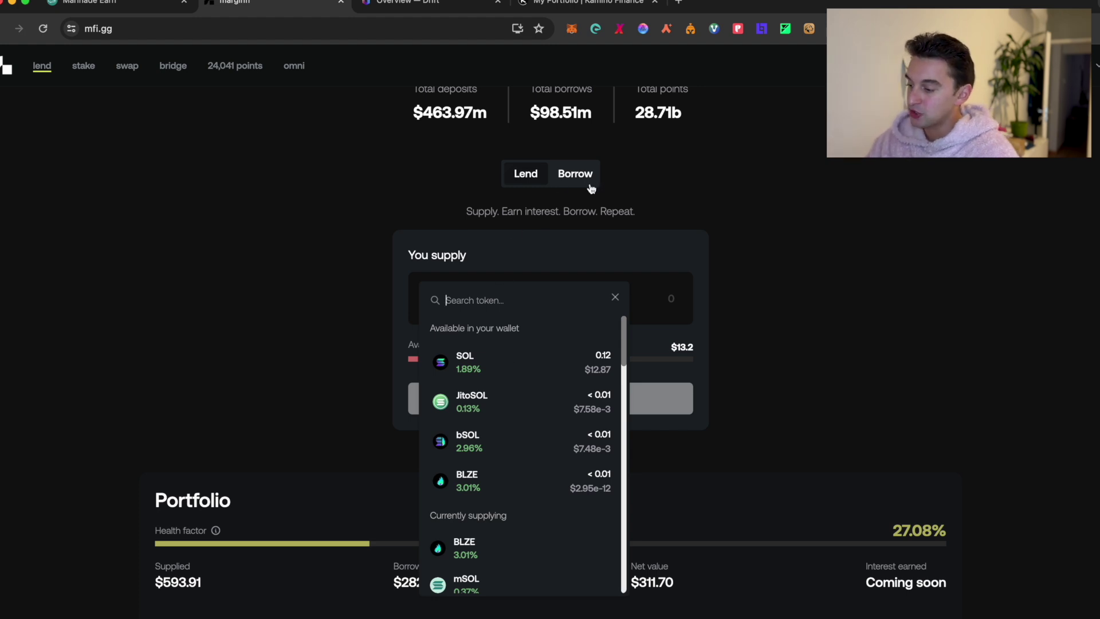
scroll(480, 404, "down", 1)
scroll(482, 395, "up", 1)
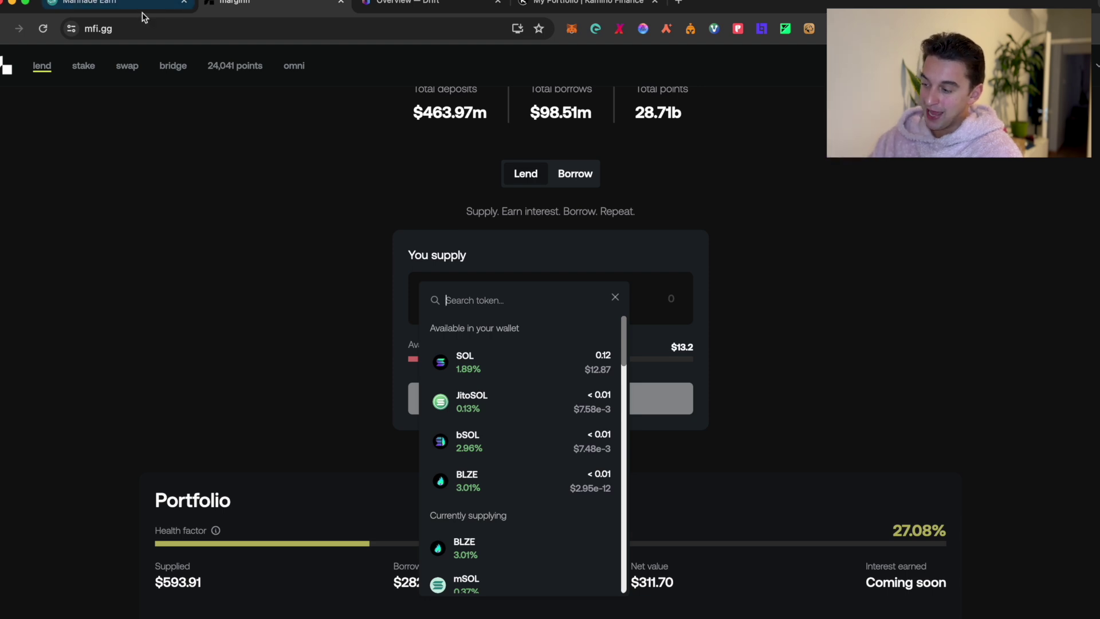
Compare against the Marinade earn and Drift referrals tabs, returning to marginfi each time
left_click(113, 3)
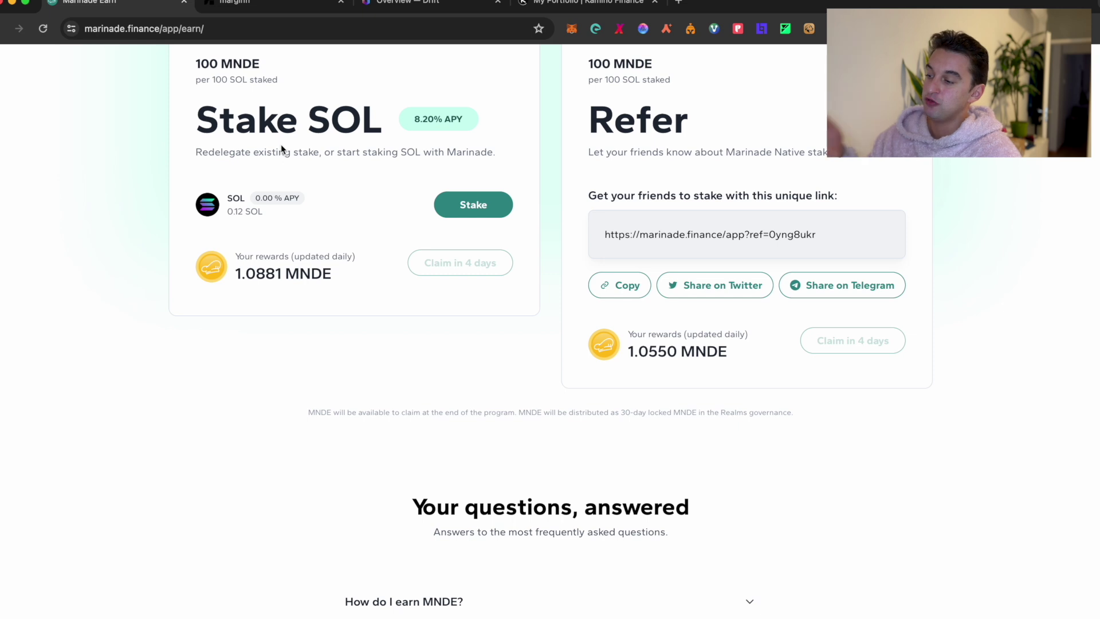
left_click(290, 10)
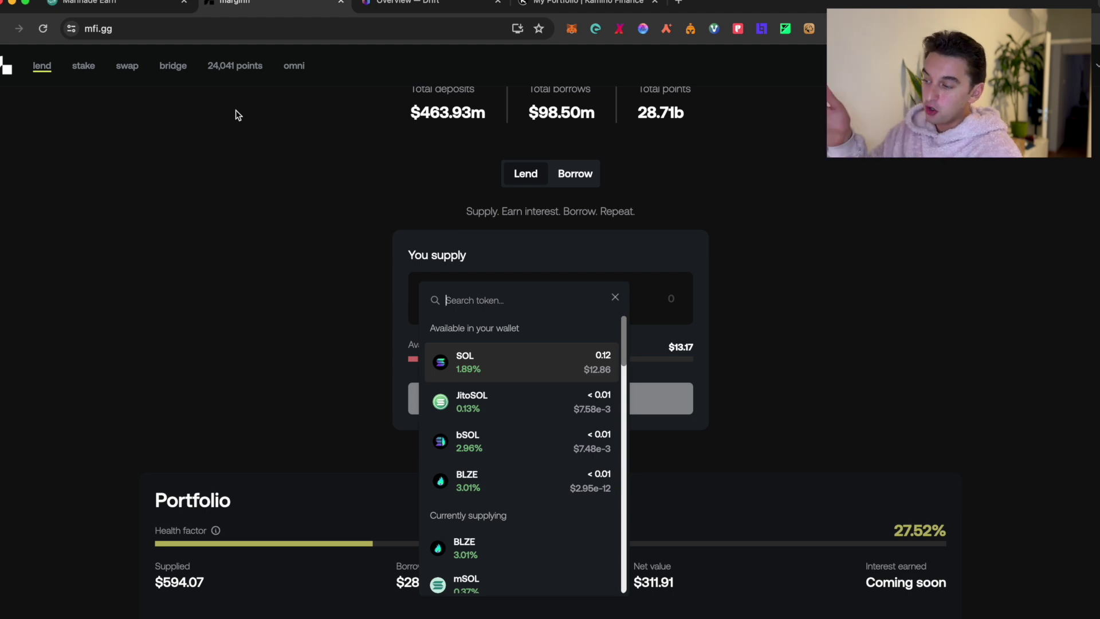
left_click(146, 7)
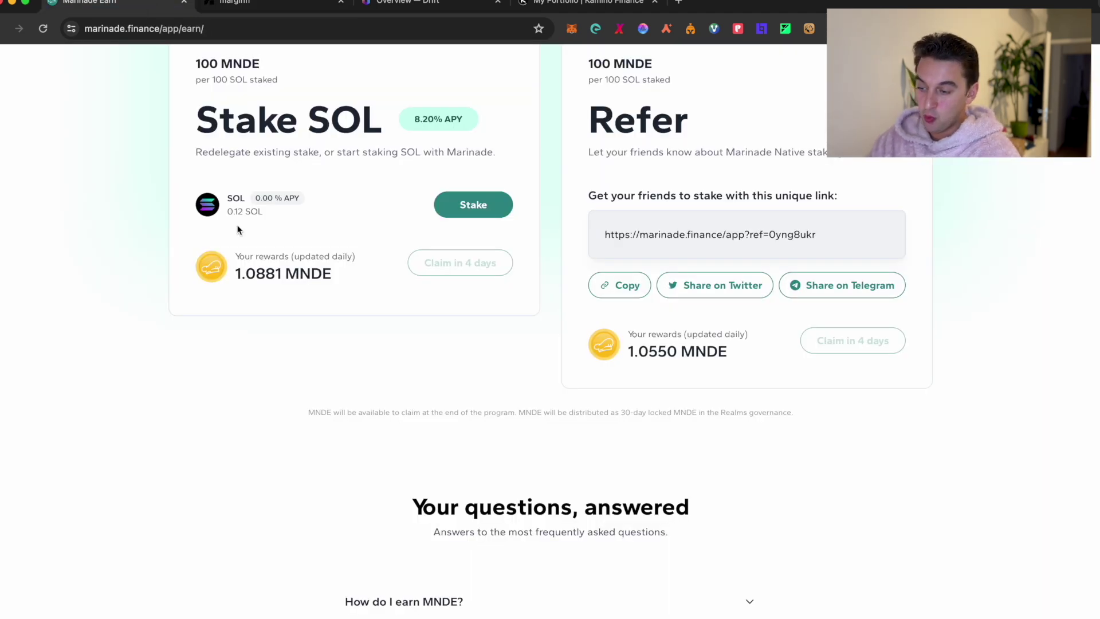
scroll(238, 226, "up", 2)
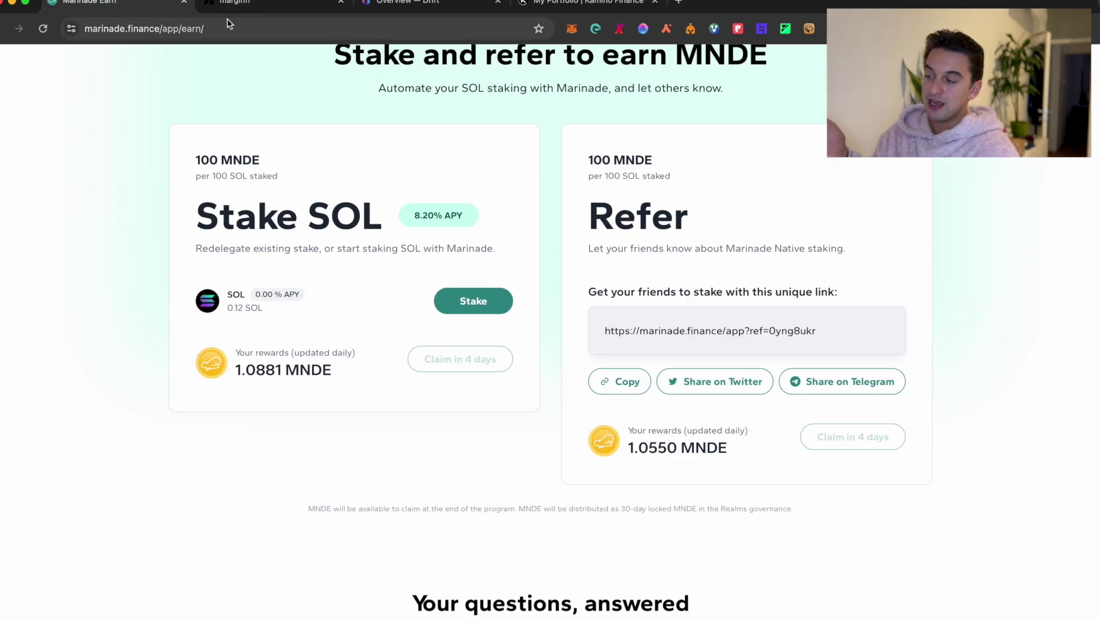
left_click(263, 3)
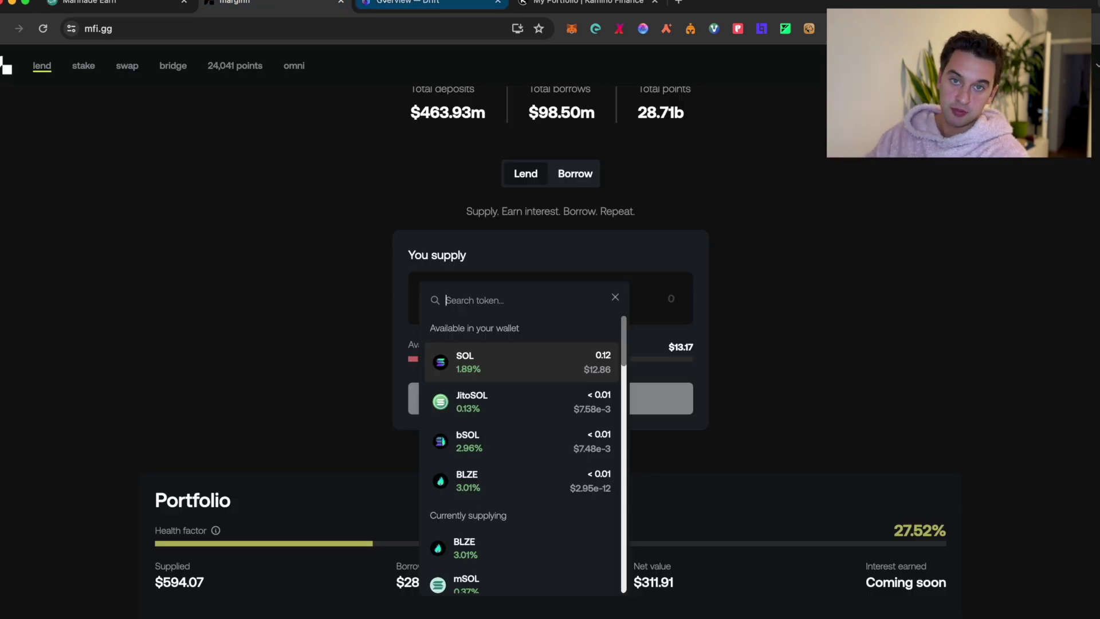
left_click(389, 2)
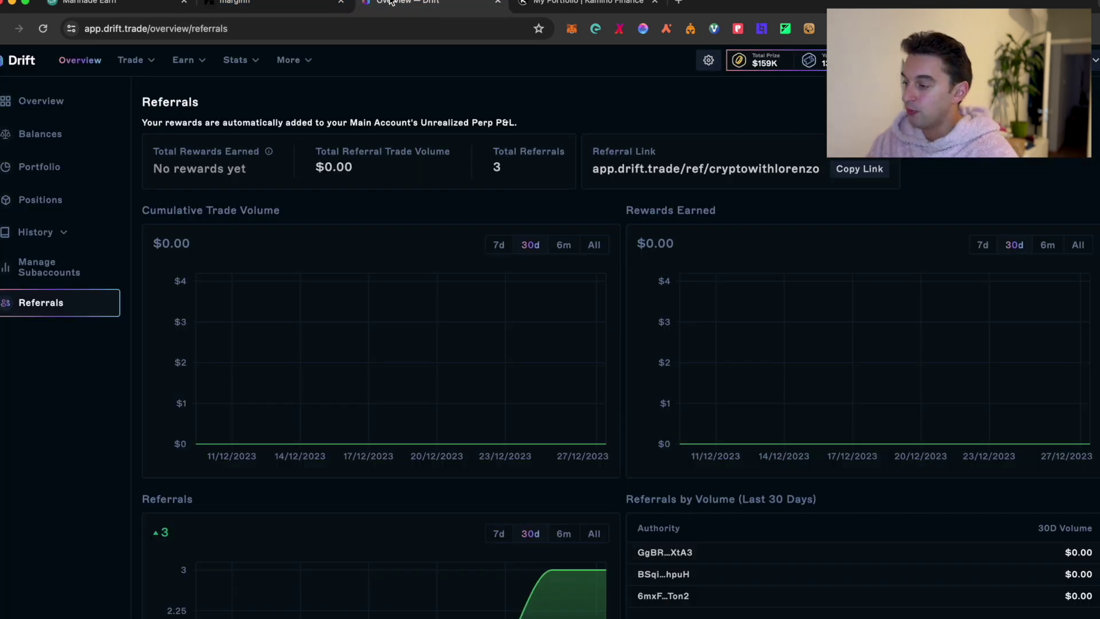
left_click(218, 6)
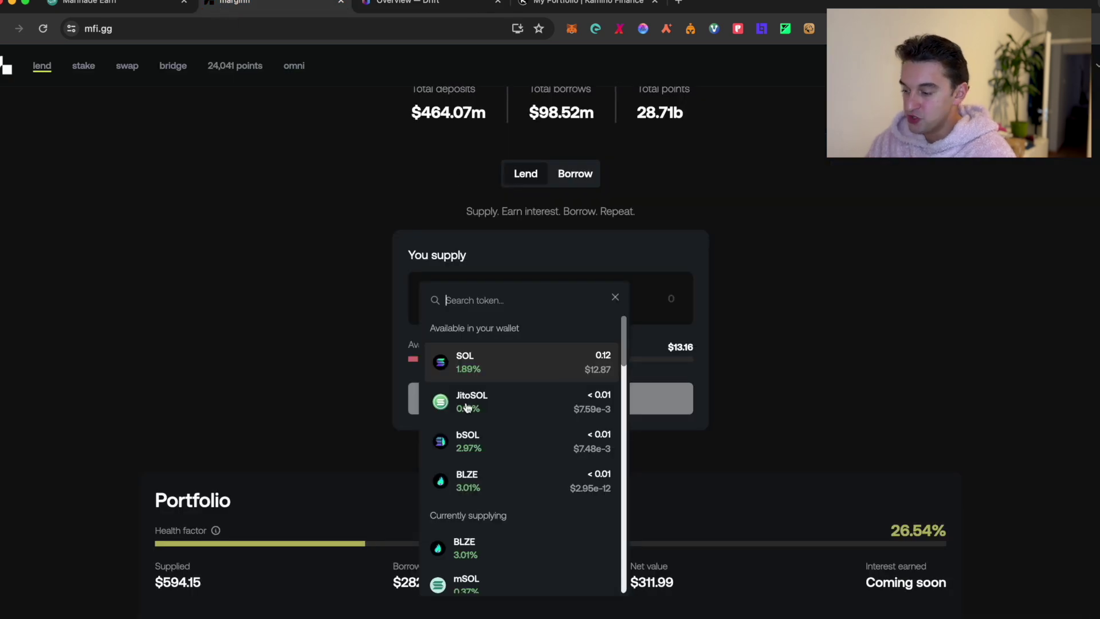
Scroll the token list and choose mSOL (0.37% APY) as the token to supply
scroll(467, 406, "down", 1)
scroll(483, 419, "down", 1)
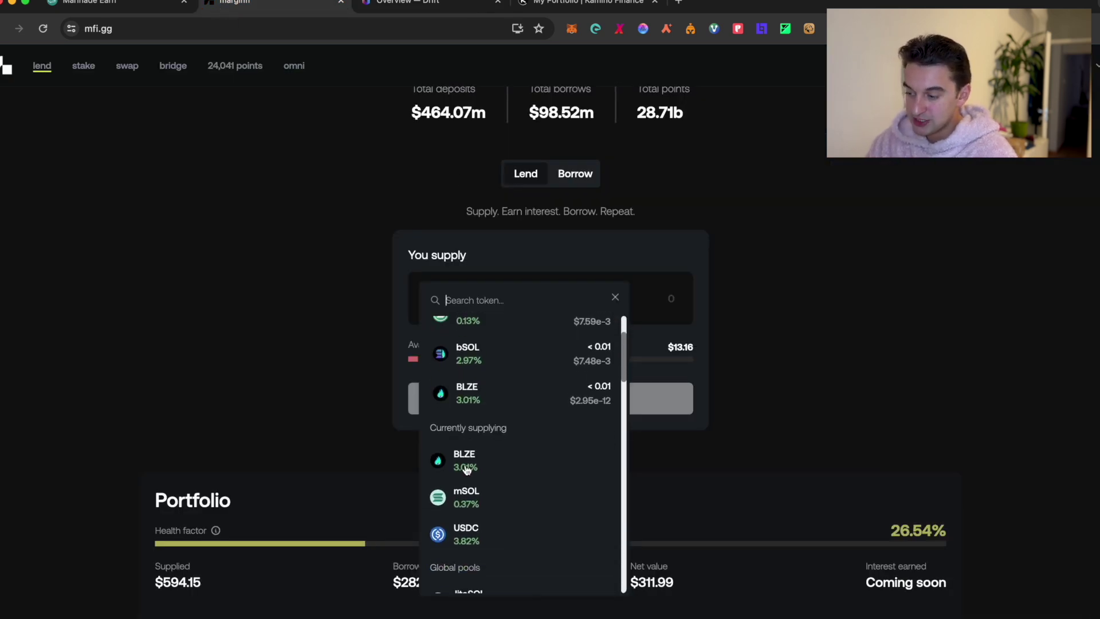
scroll(511, 359, "down", 3)
scroll(501, 343, "up", 1)
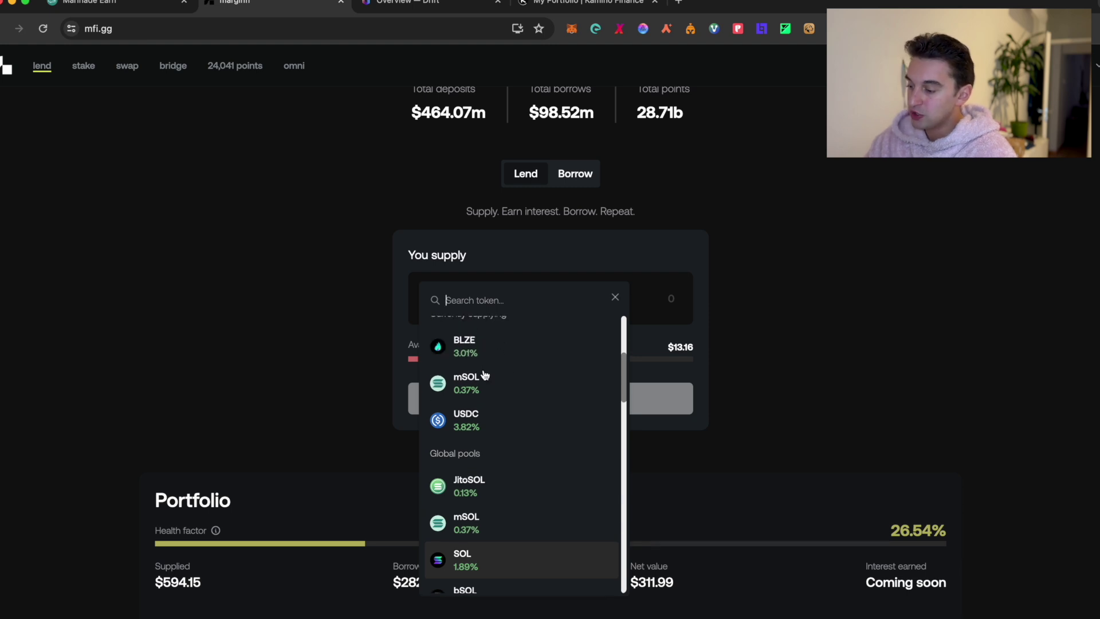
left_click(448, 380)
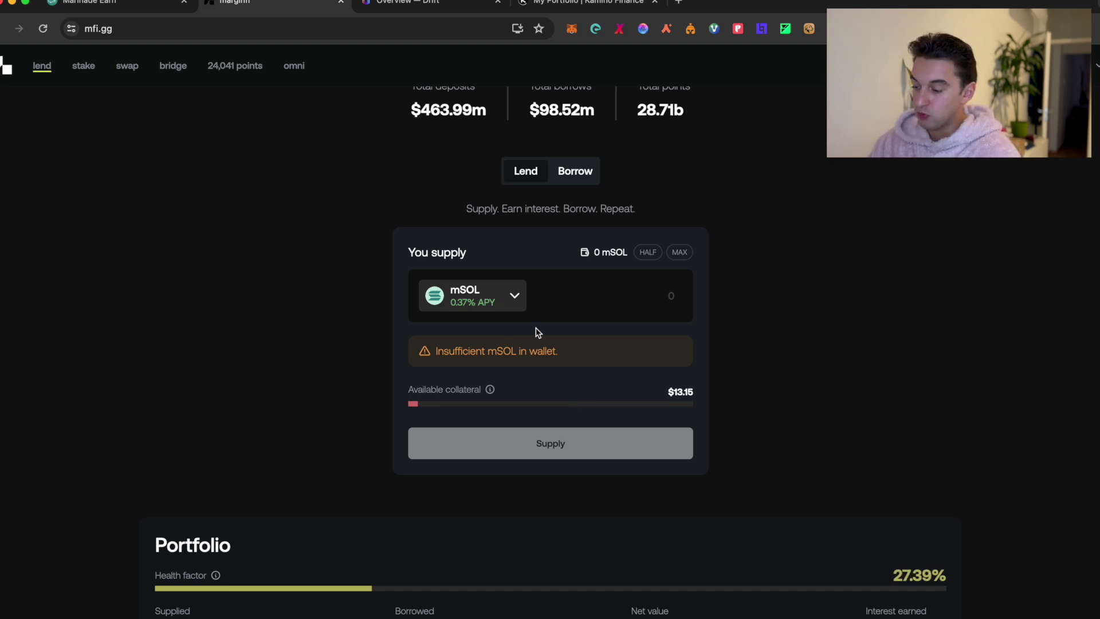
Preview the borrowable token pools in Borrow mode, then return to Lend and scroll to the 27.50% health portfolio
scroll(504, 324, "down", 2)
scroll(534, 354, "up", 3)
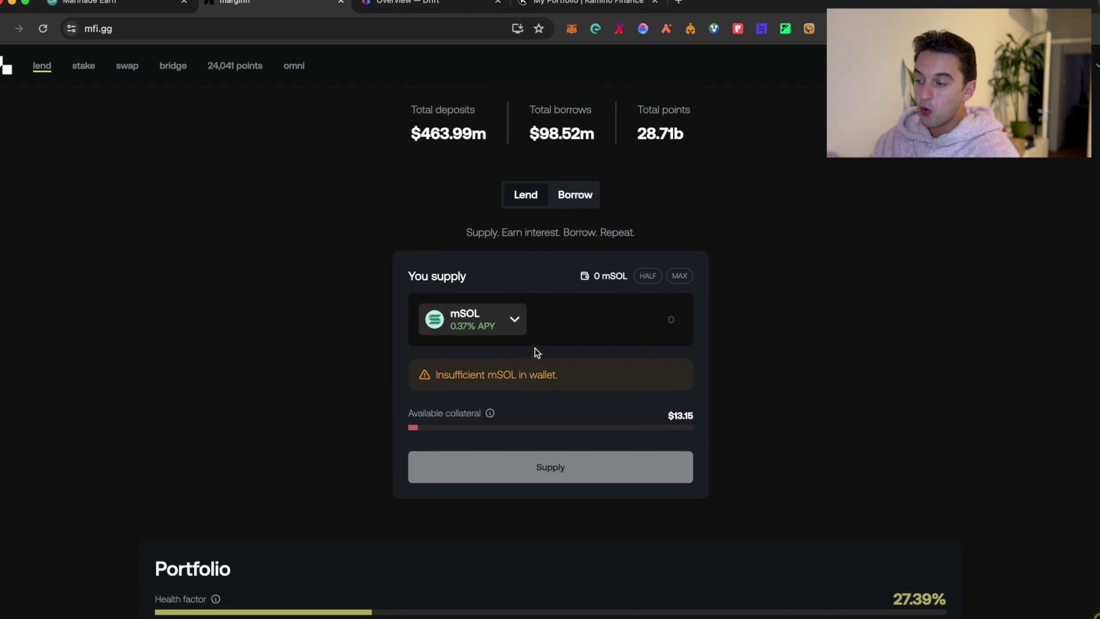
left_click(569, 193)
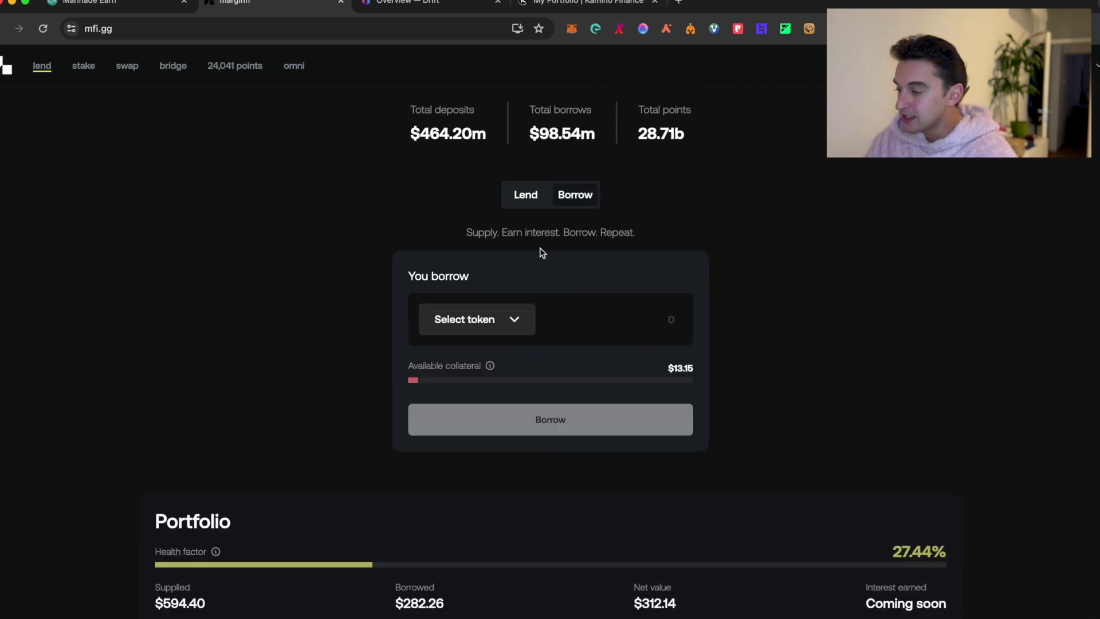
scroll(519, 410, "down", 5)
scroll(519, 410, "up", 4)
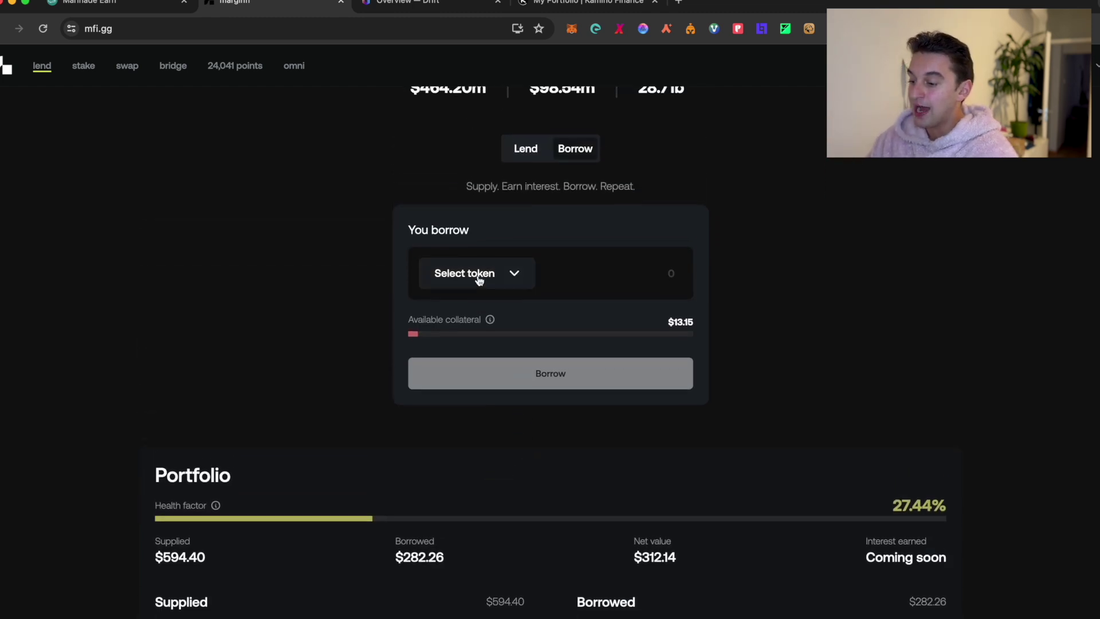
left_click(479, 279)
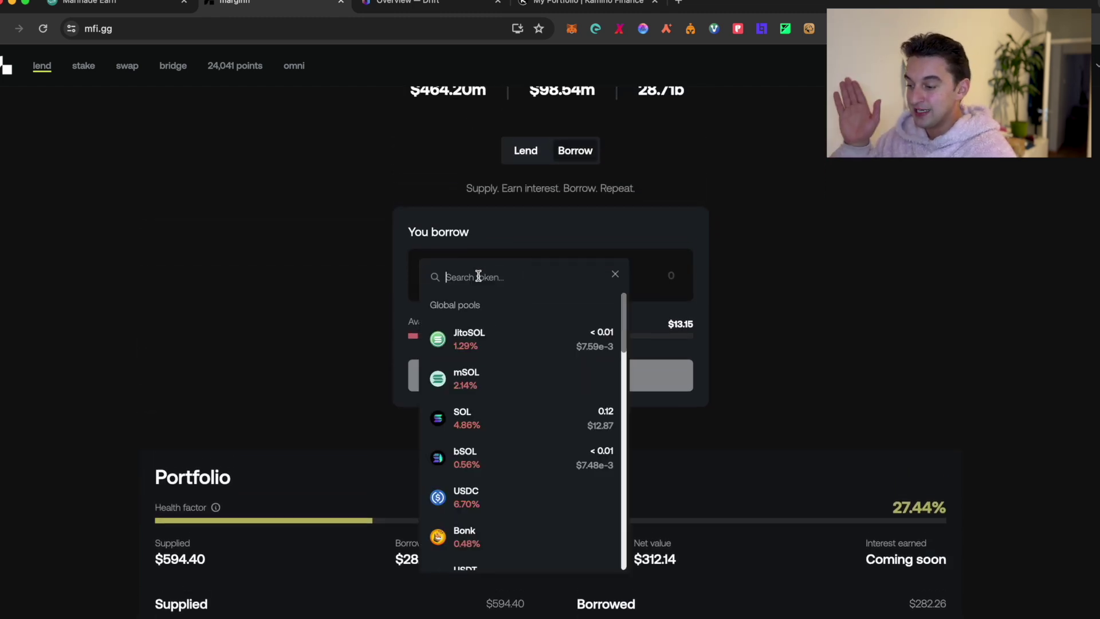
left_click(351, 259)
left_click(527, 150)
scroll(504, 332, "down", 4)
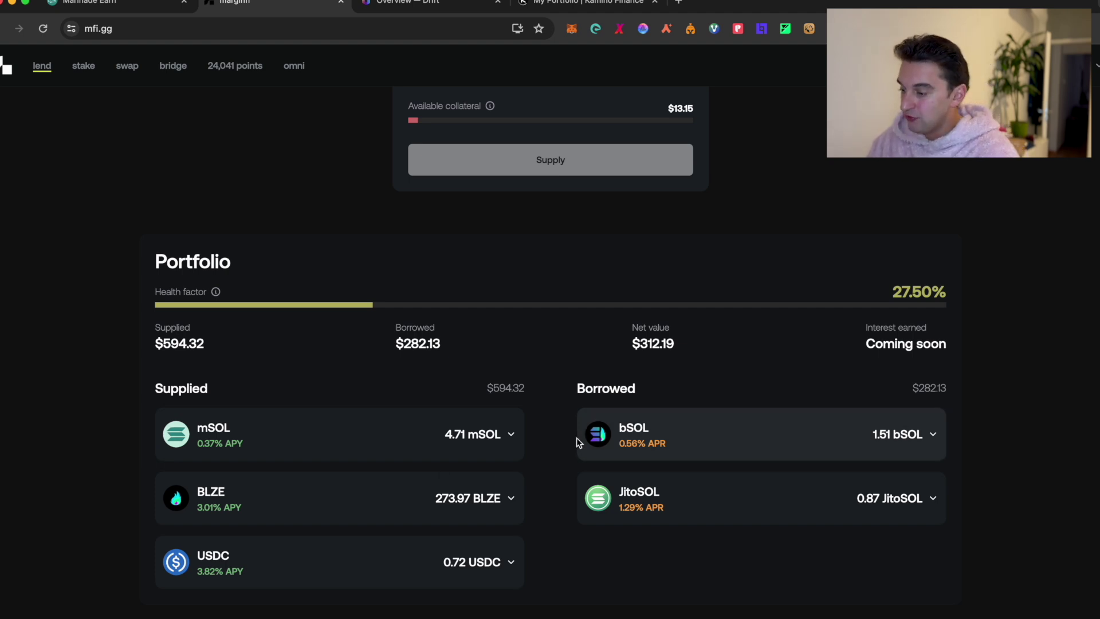
Reopen the supply token list and glance at the Marinade and Drift tabs
scroll(569, 367, "up", 4)
left_click(506, 266)
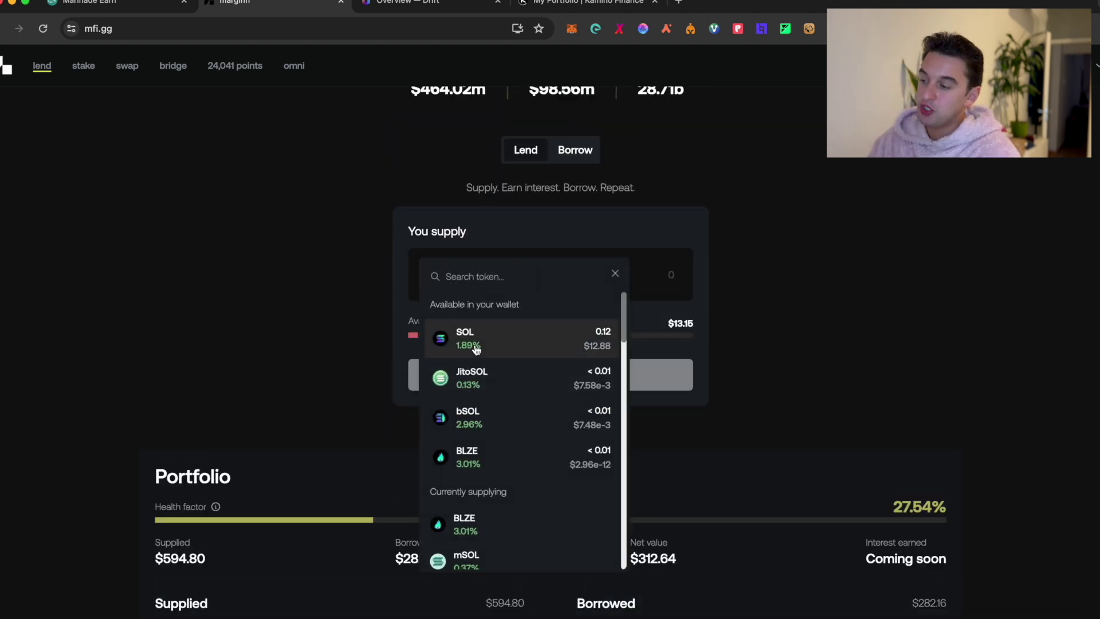
left_click(138, 8)
left_click(245, 5)
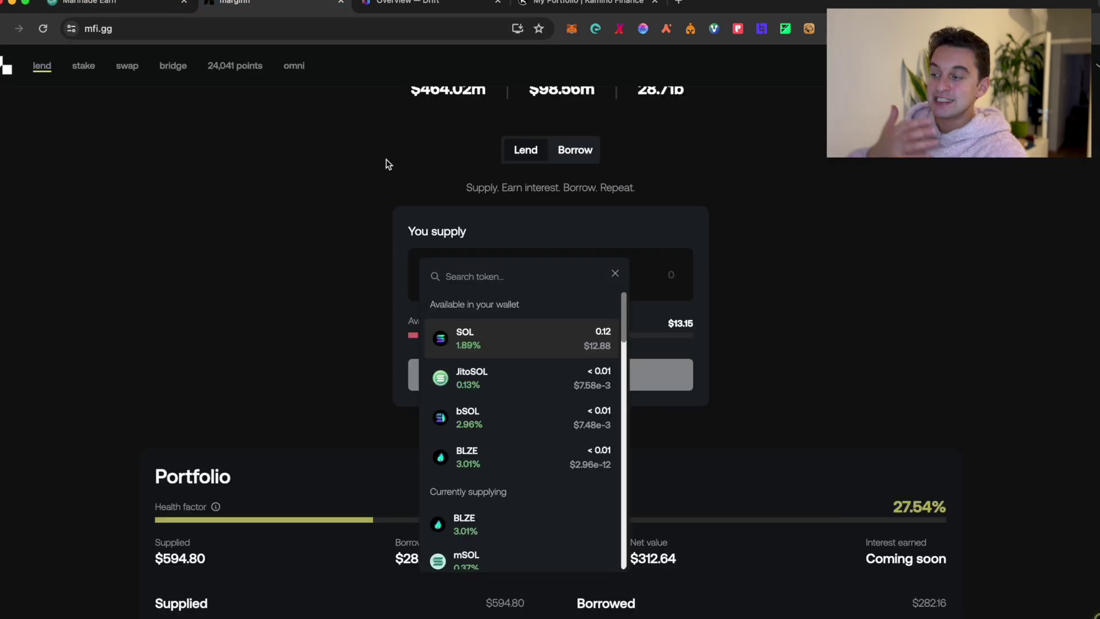
left_click(404, 5)
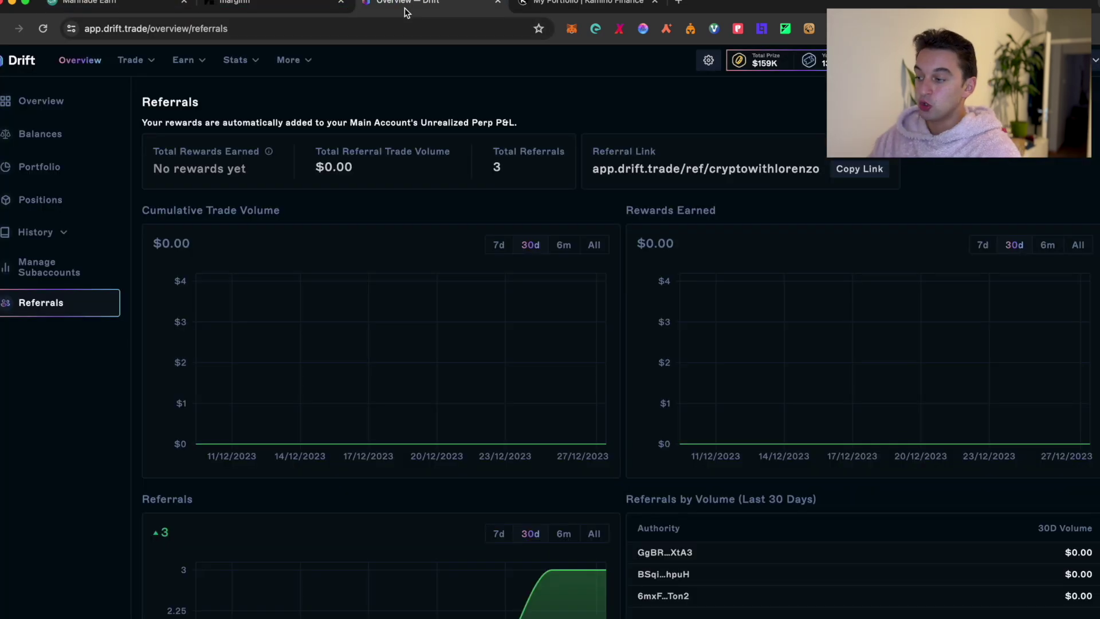
left_click(306, 4)
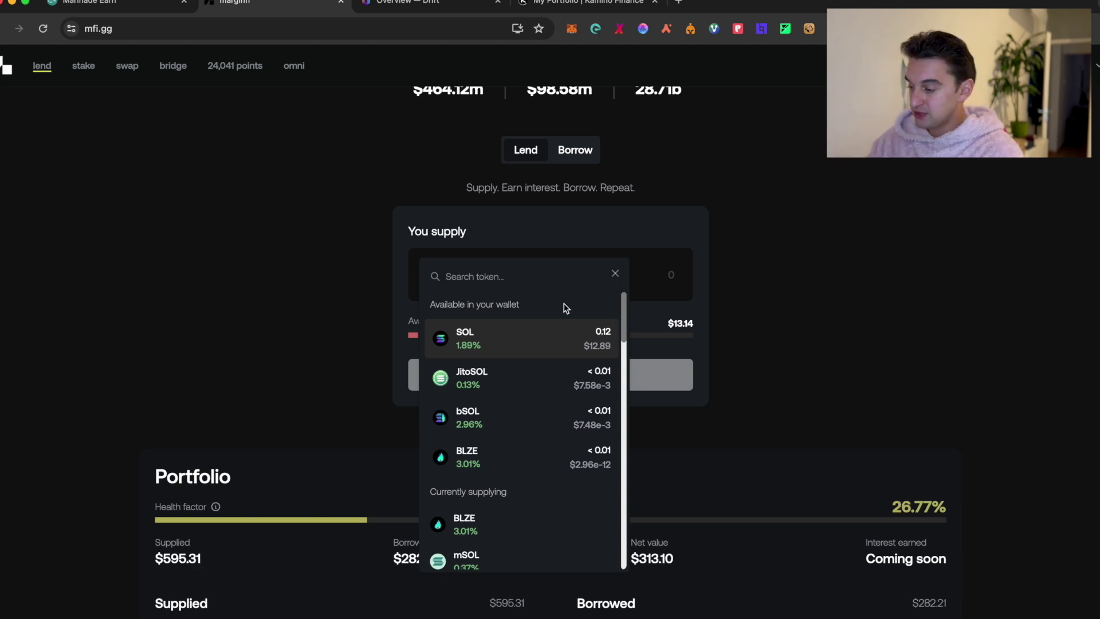
Close the token list and open the marginfi points page (24.04k points, rank #31,771)
left_click(708, 311)
scroll(483, 427, "down", 1)
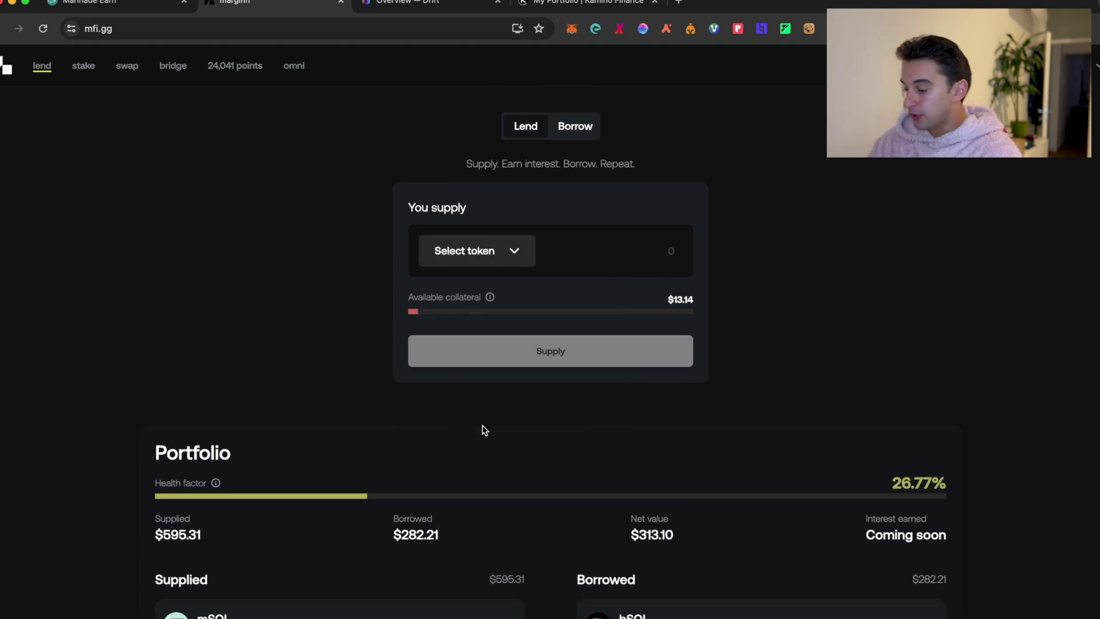
scroll(483, 430, "down", 2)
scroll(484, 430, "up", 5)
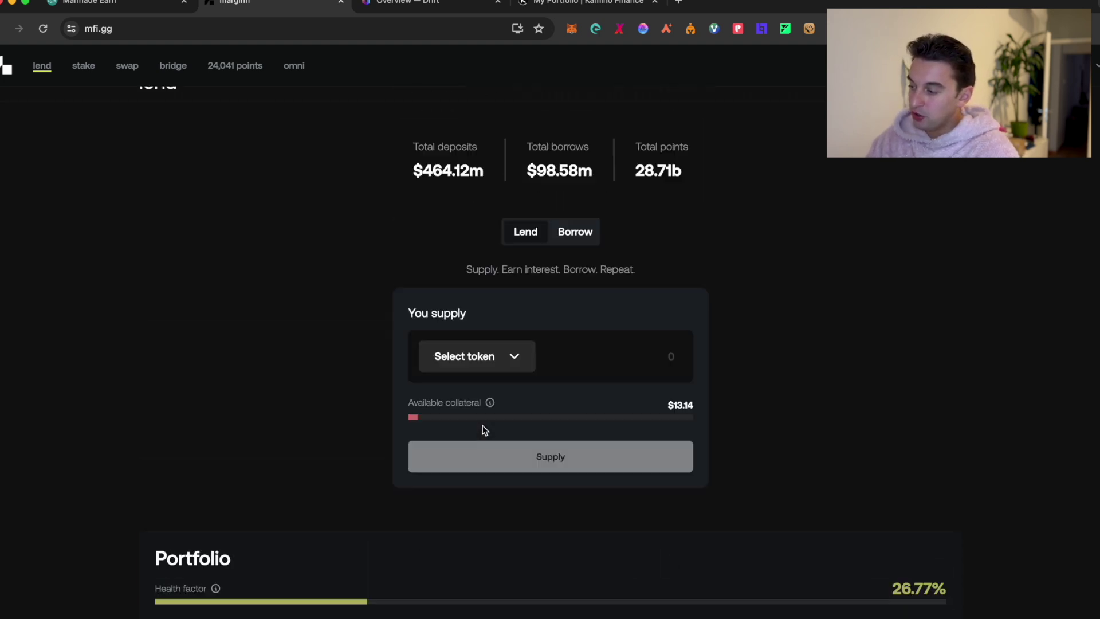
left_click(234, 66)
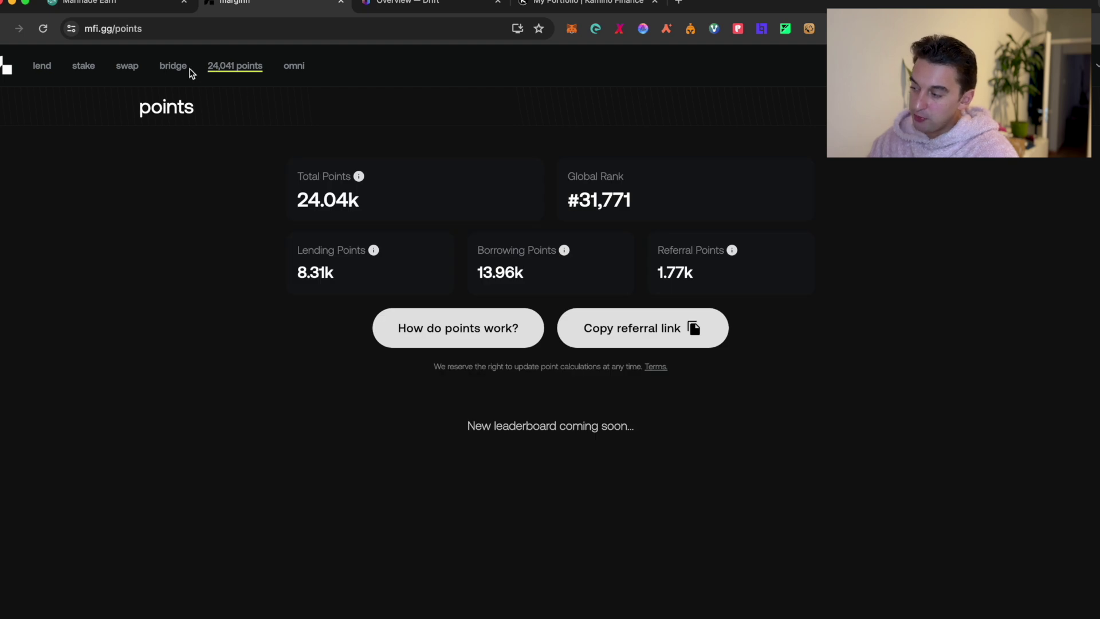
Browse marginfi's liquid staking, swap and bridge pages
left_click(83, 67)
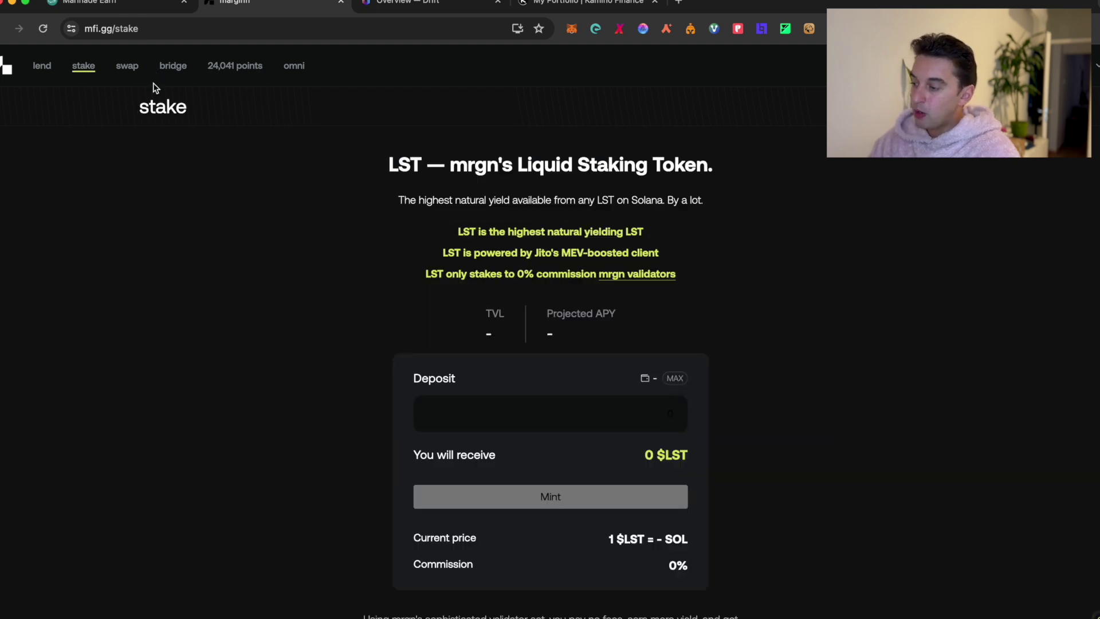
left_click(127, 69)
left_click(175, 71)
Check the Referral Points info on marginfi points, then view Drift's referrals: 3 total
left_click(246, 67)
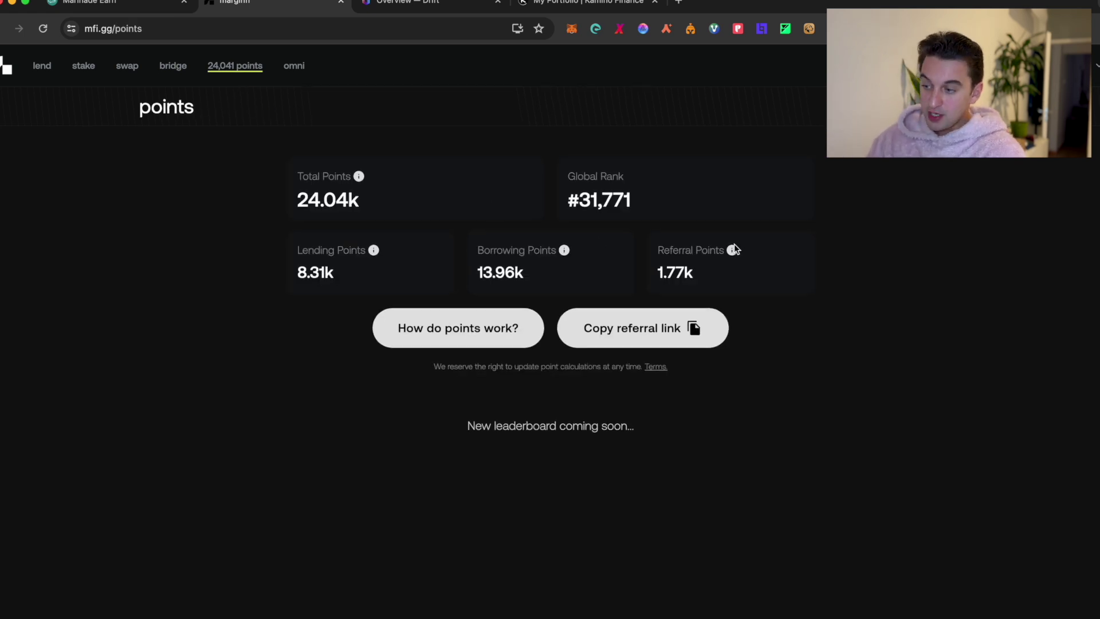
mouse_move(732, 252)
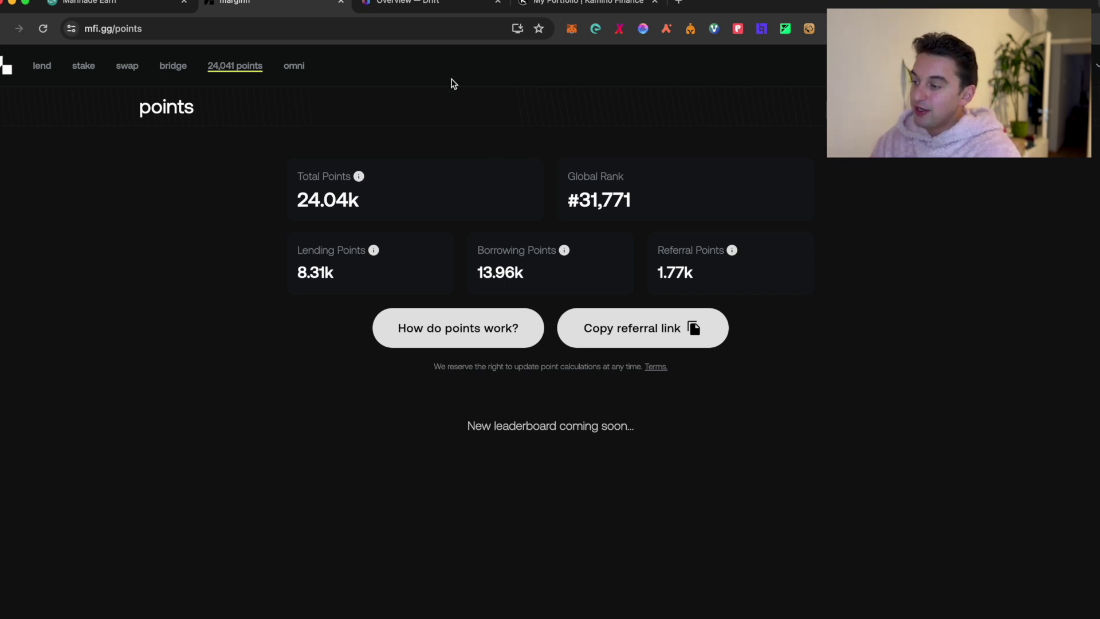
left_click(382, 4)
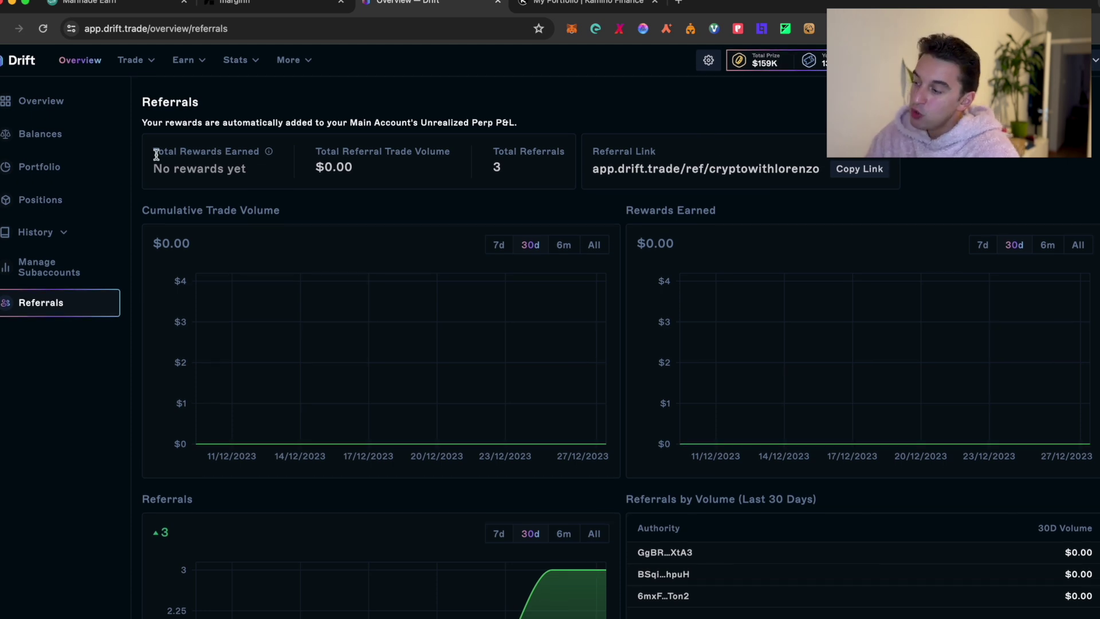
Scroll through the Drift account overview
left_click(96, 57)
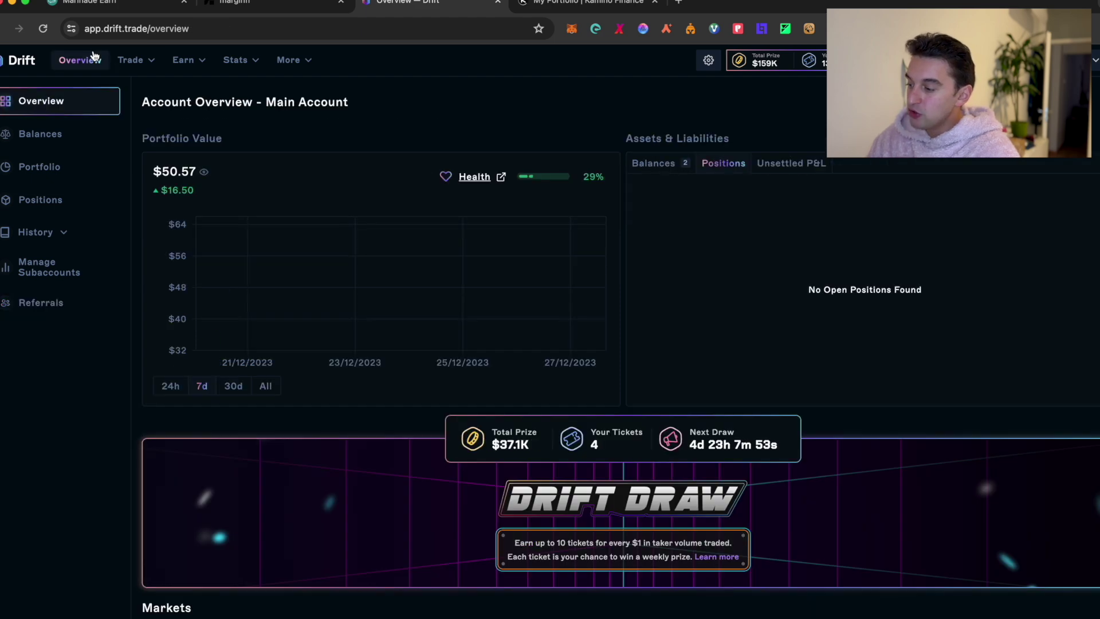
scroll(235, 204, "down", 1)
scroll(235, 204, "down", 6)
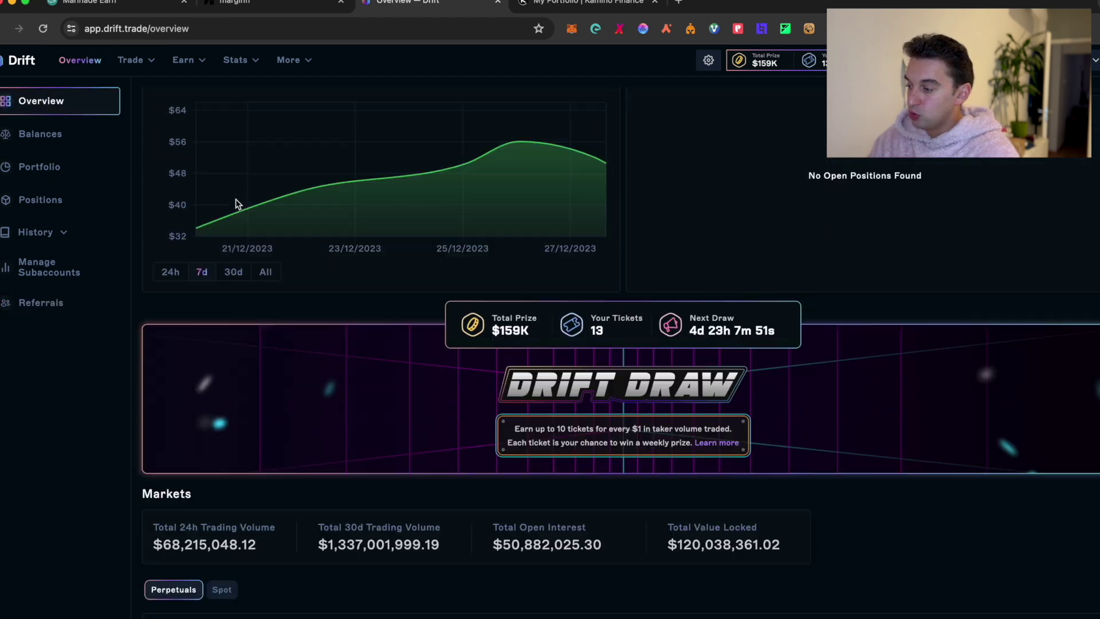
scroll(235, 204, "up", 7)
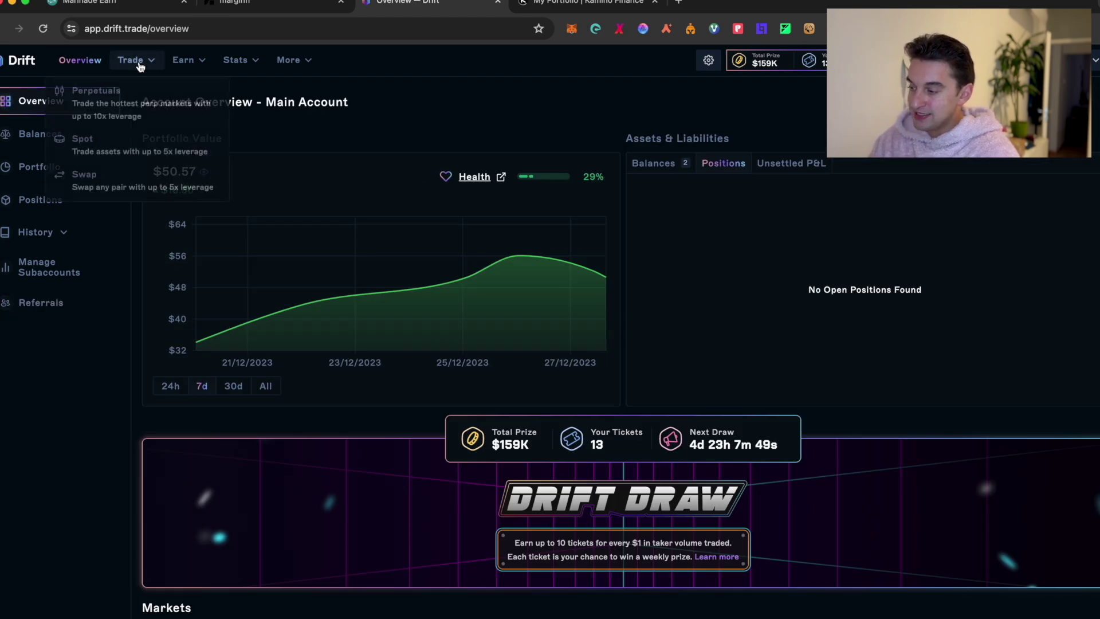
View Drift's Lend / Borrow page with the $119.44 bSOL deposit, then return to Marinade Earn
mouse_move(192, 59)
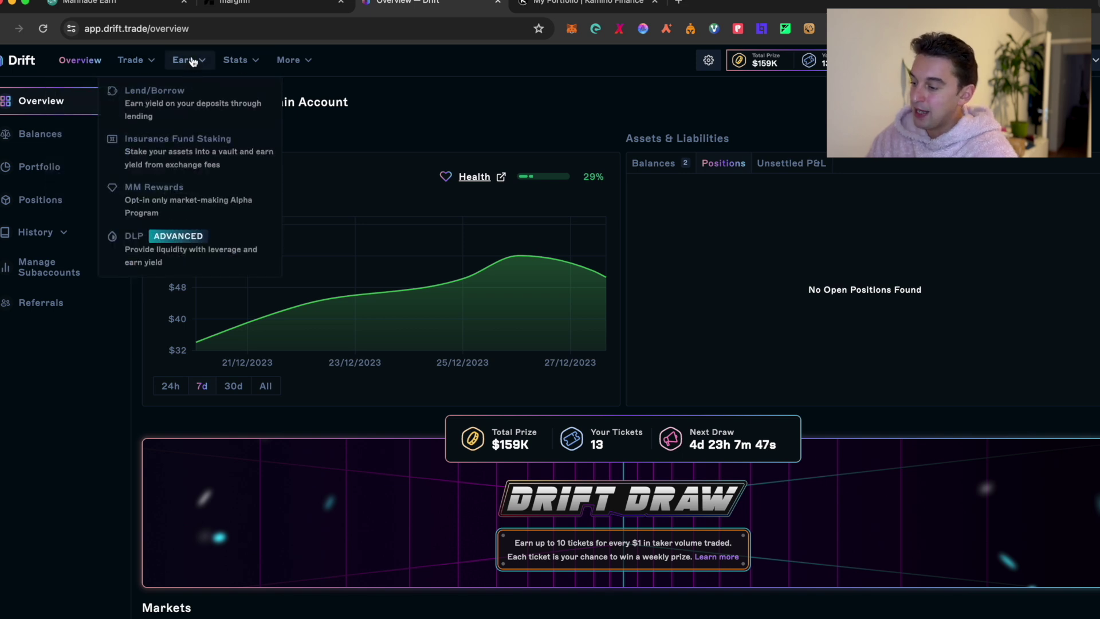
left_click(196, 101)
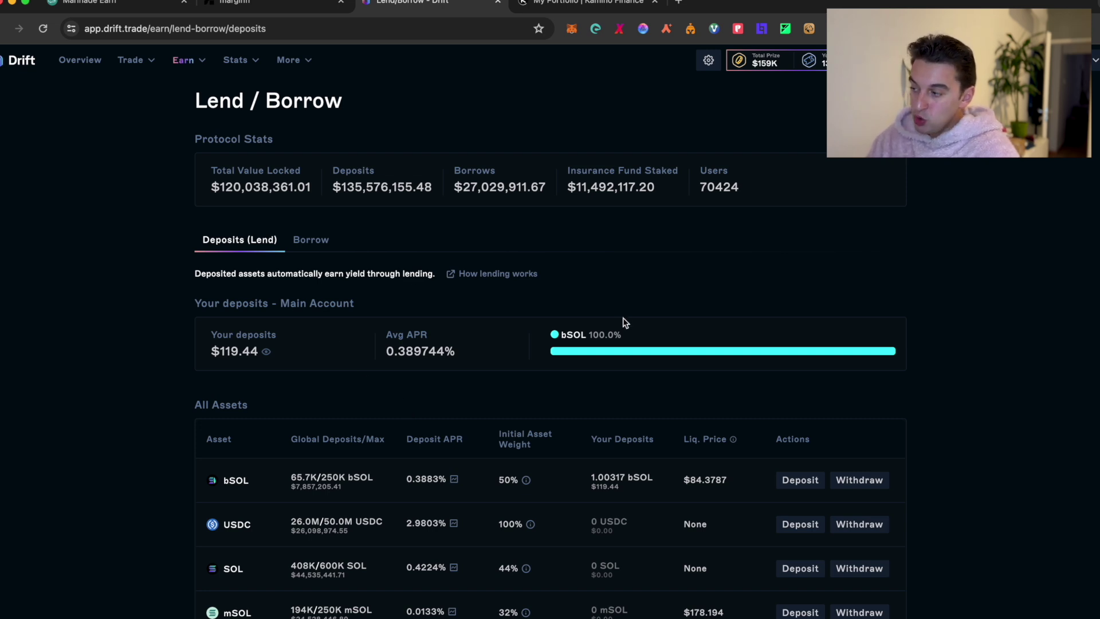
left_click(133, 4)
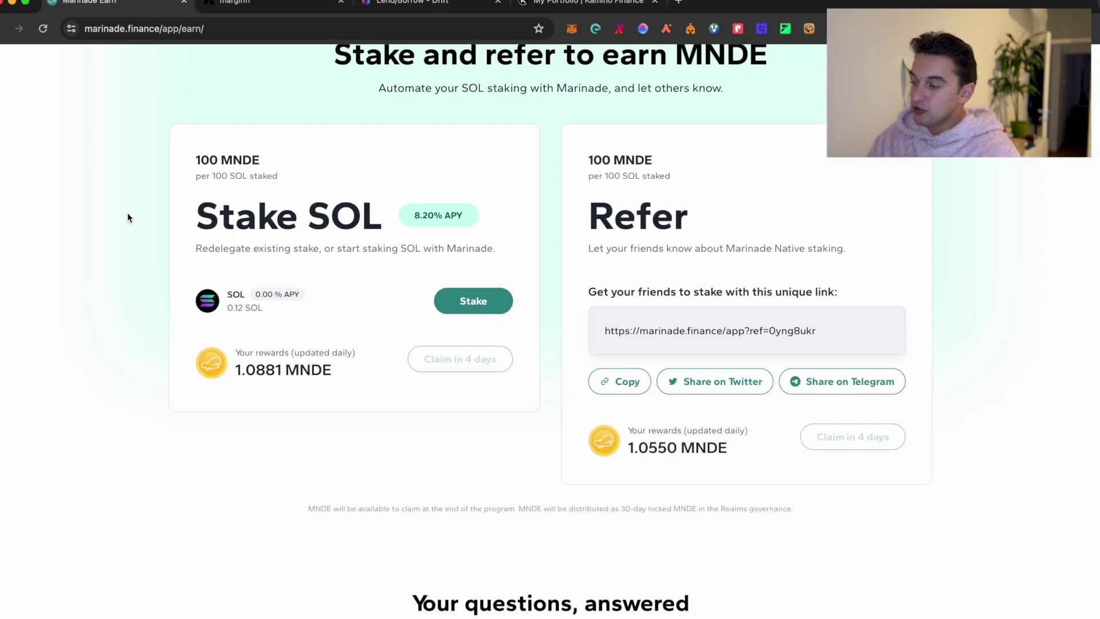
Show marginfi's lend portfolio: $597.49 supplied, $283.25 borrowed, 24.83% health factor
left_click(259, 6)
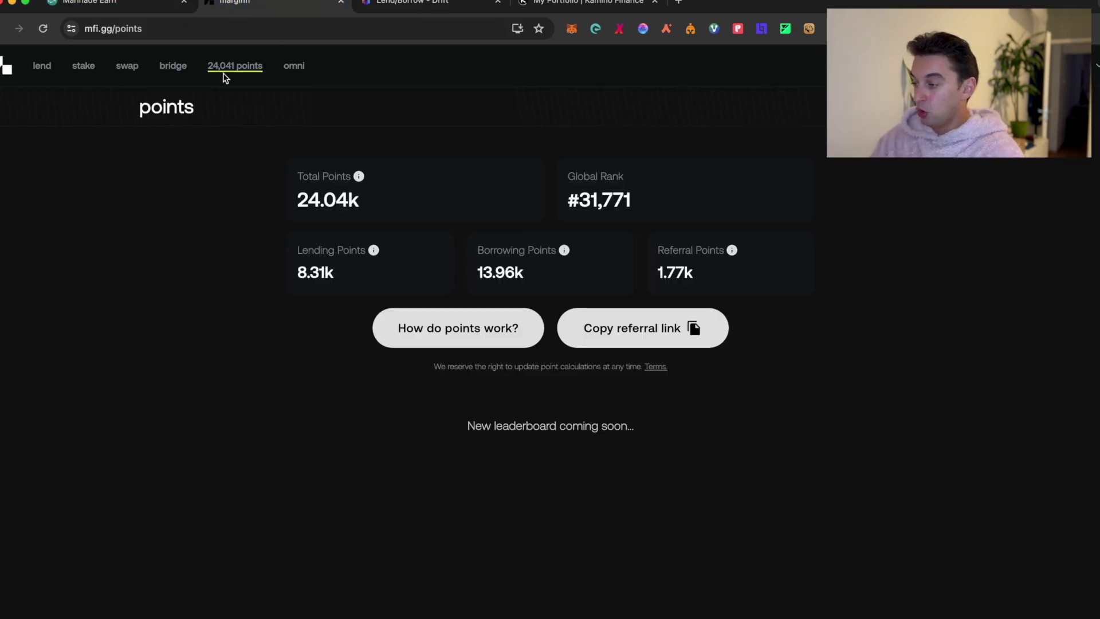
left_click(47, 67)
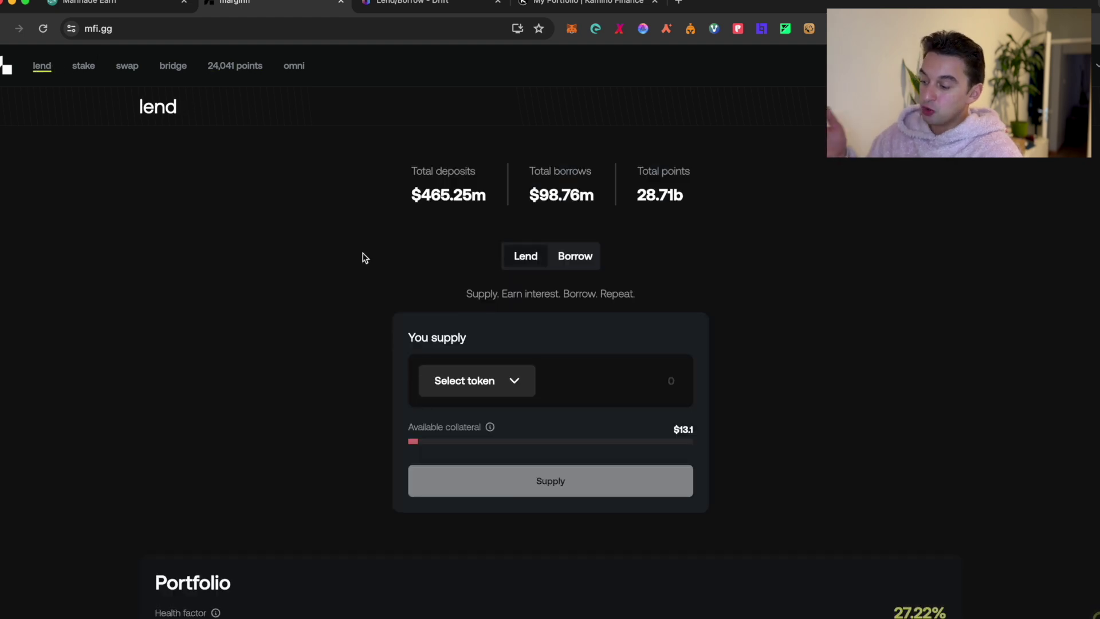
scroll(363, 255, "down", 5)
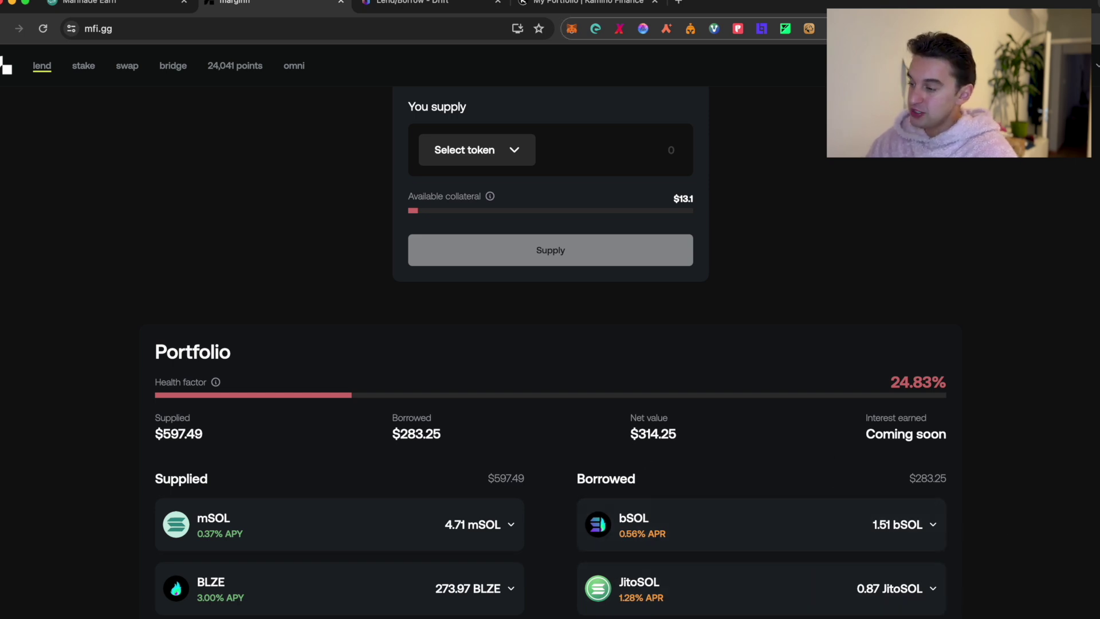
Compare marginfi with Drift Lend / Borrow, ending on deposits: $119.44 bSOL at 0.389744% APR
left_click(451, 3)
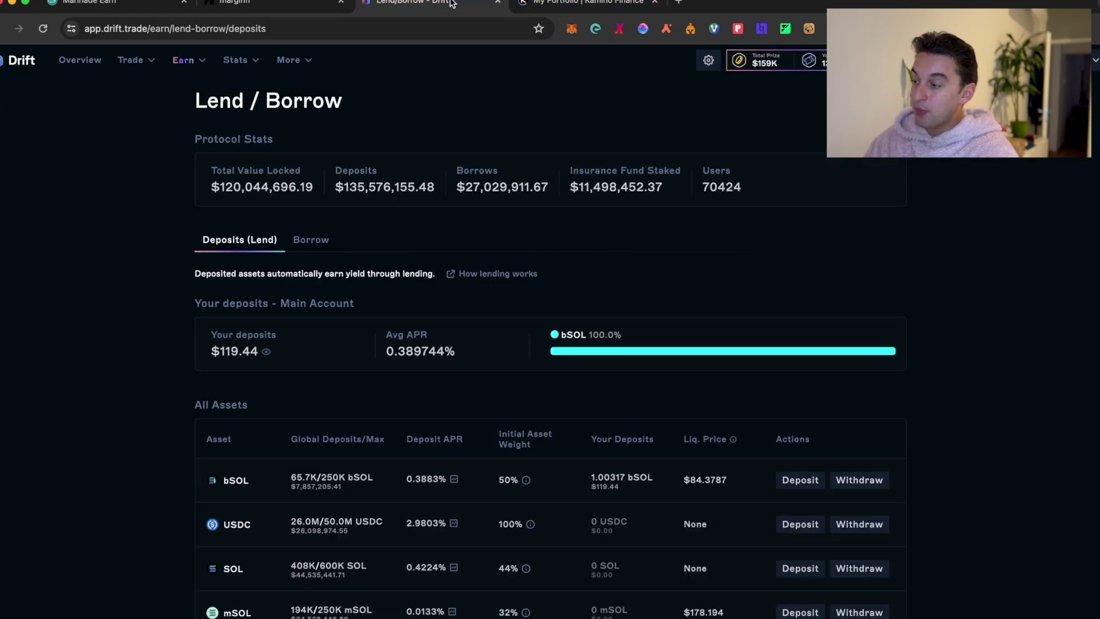
left_click(318, 8)
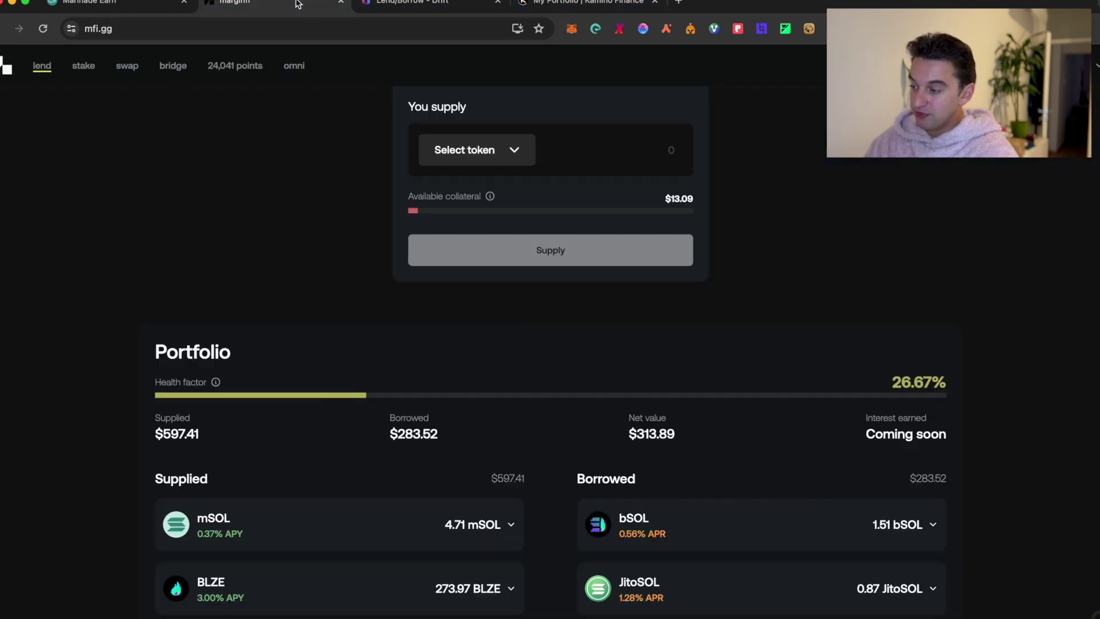
left_click(409, 9)
scroll(272, 370, "down", 1)
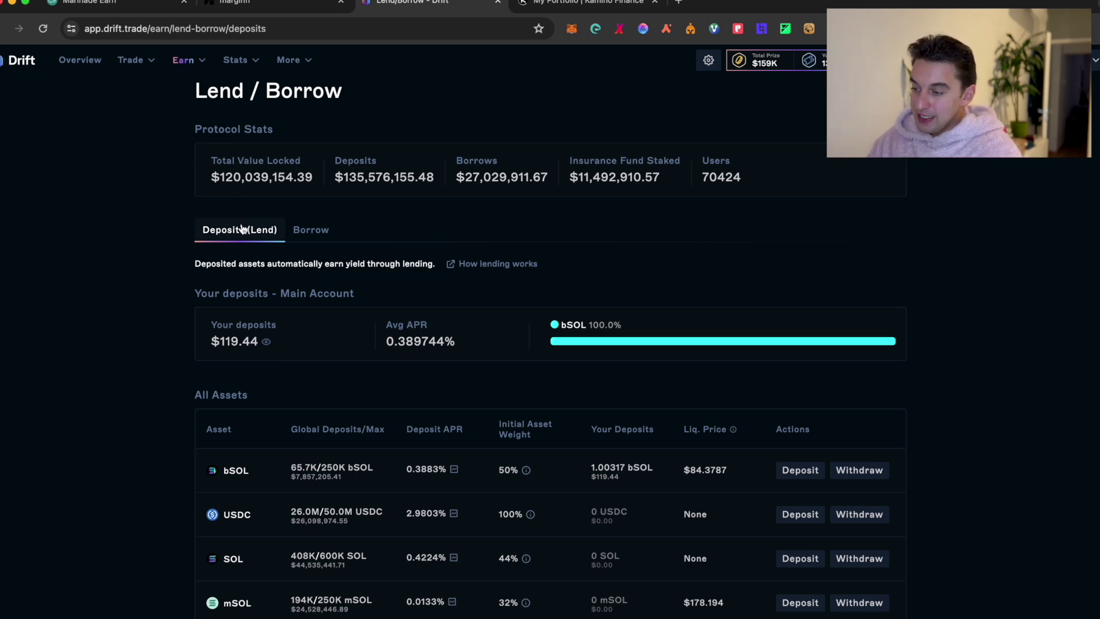
left_click(323, 231)
left_click(263, 232)
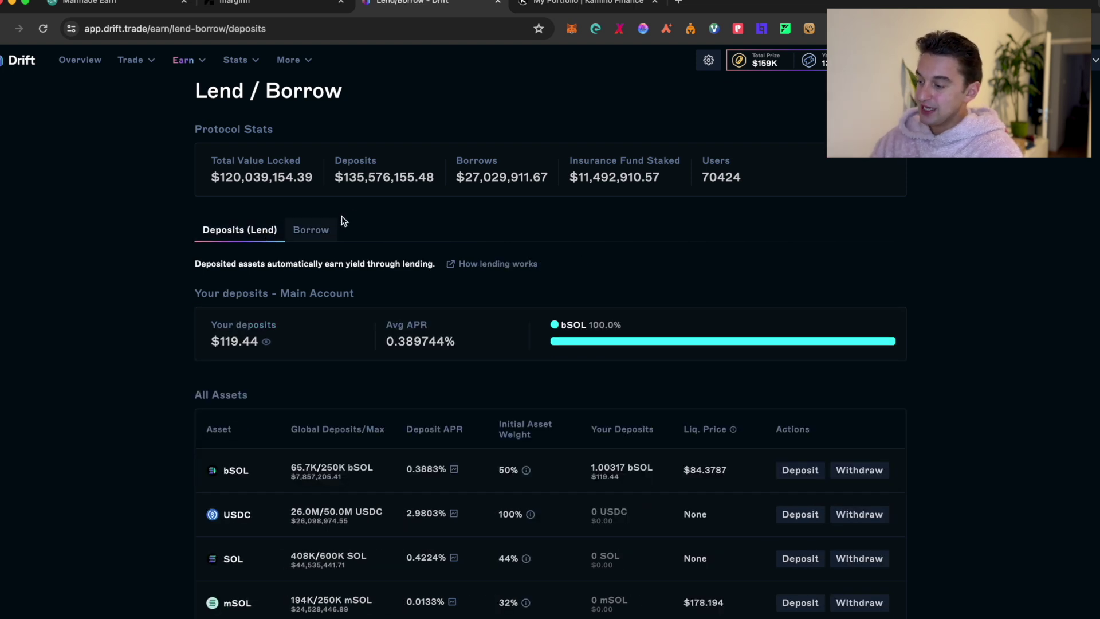
Check Drift's borrow positions and account health, then go back to deposits
left_click(325, 229)
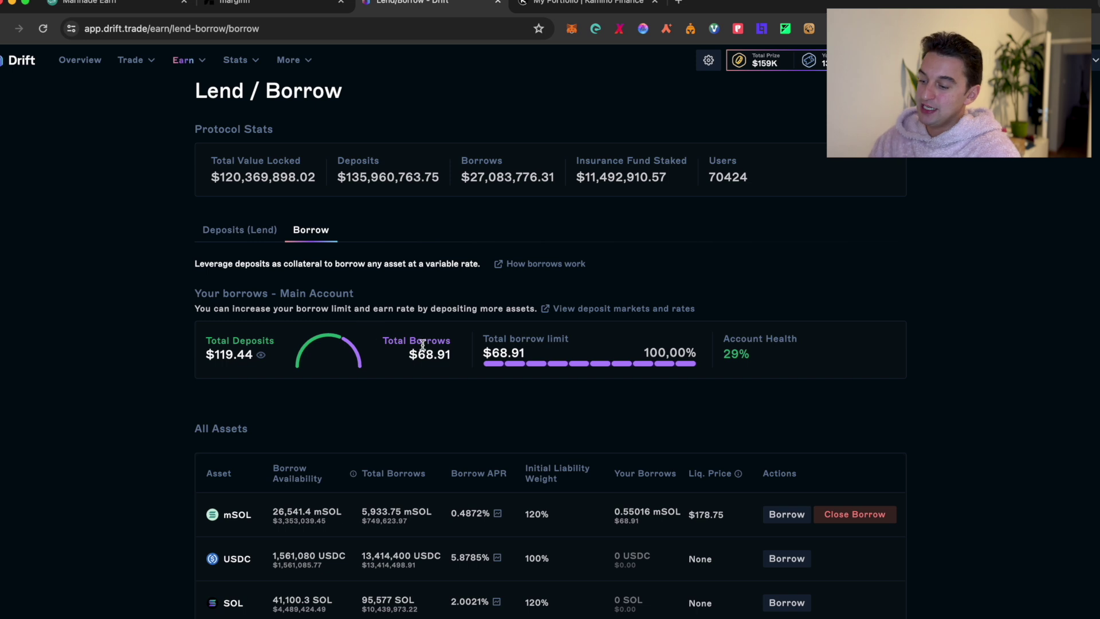
scroll(533, 376, "down", 2)
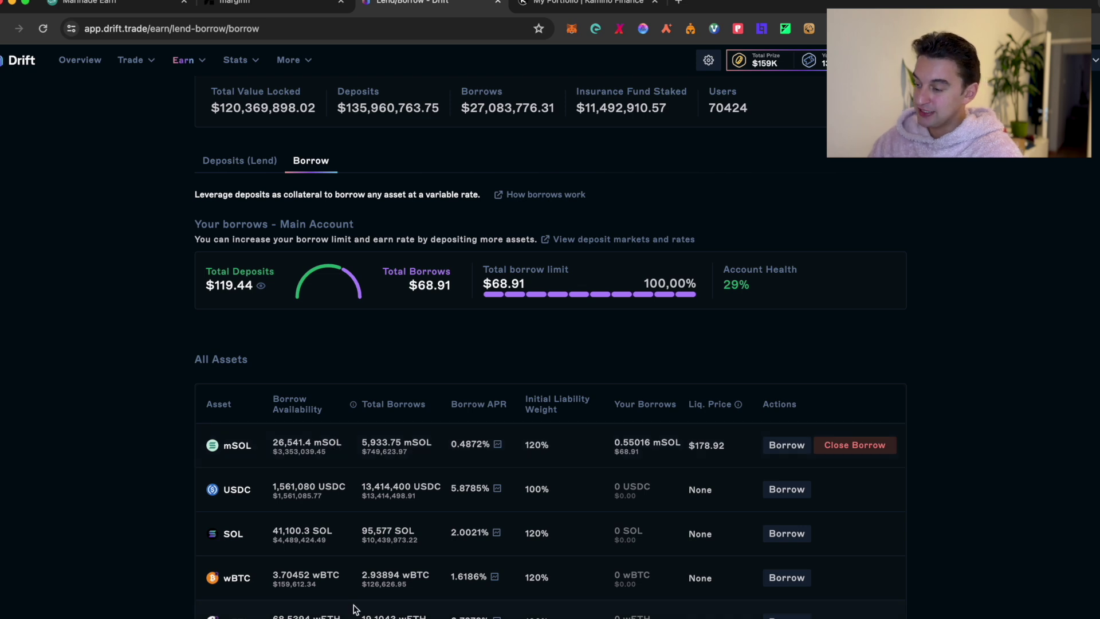
scroll(363, 554, "down", 1)
scroll(364, 554, "up", 2)
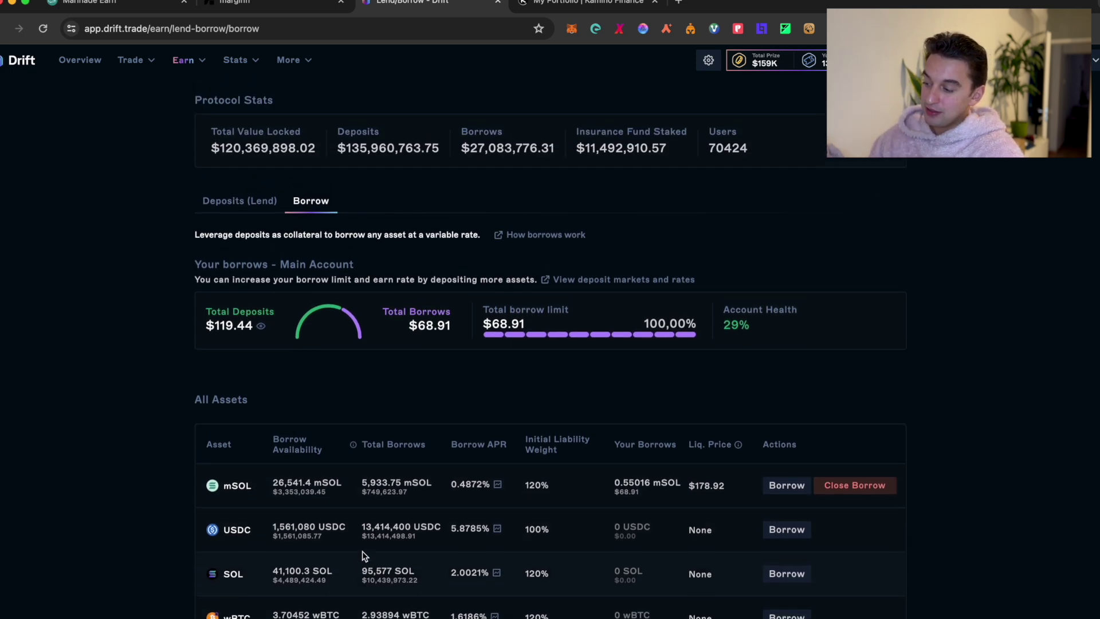
scroll(287, 287, "up", 1)
left_click(263, 246)
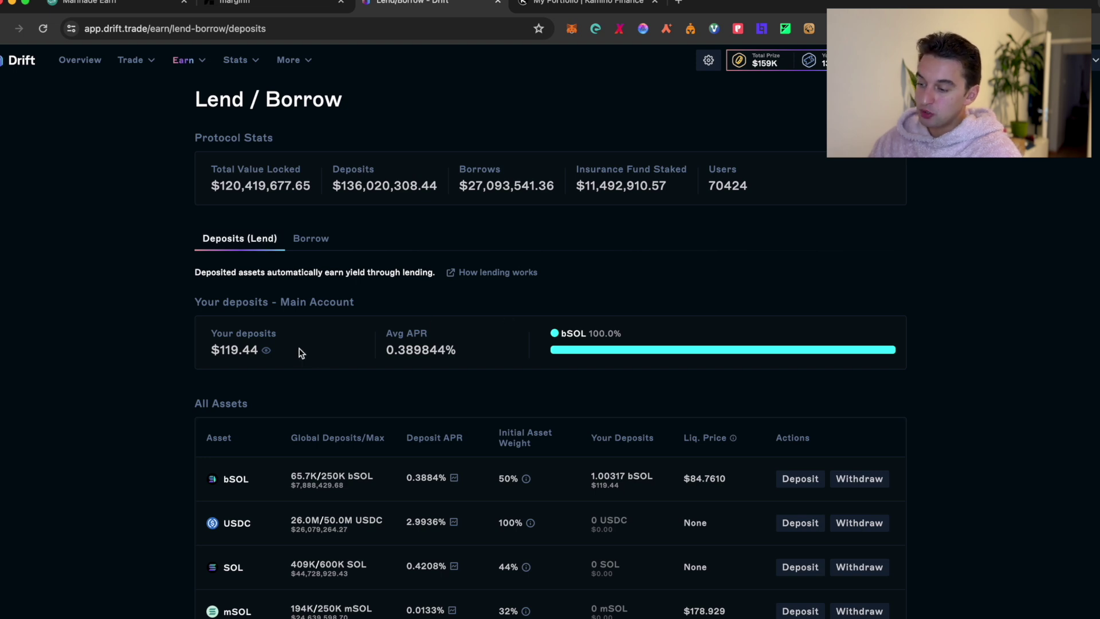
Scroll through Drift's borrow view showing the 0.55016 mSOL loan worth $68.91
left_click(312, 240)
scroll(315, 235, "down", 1)
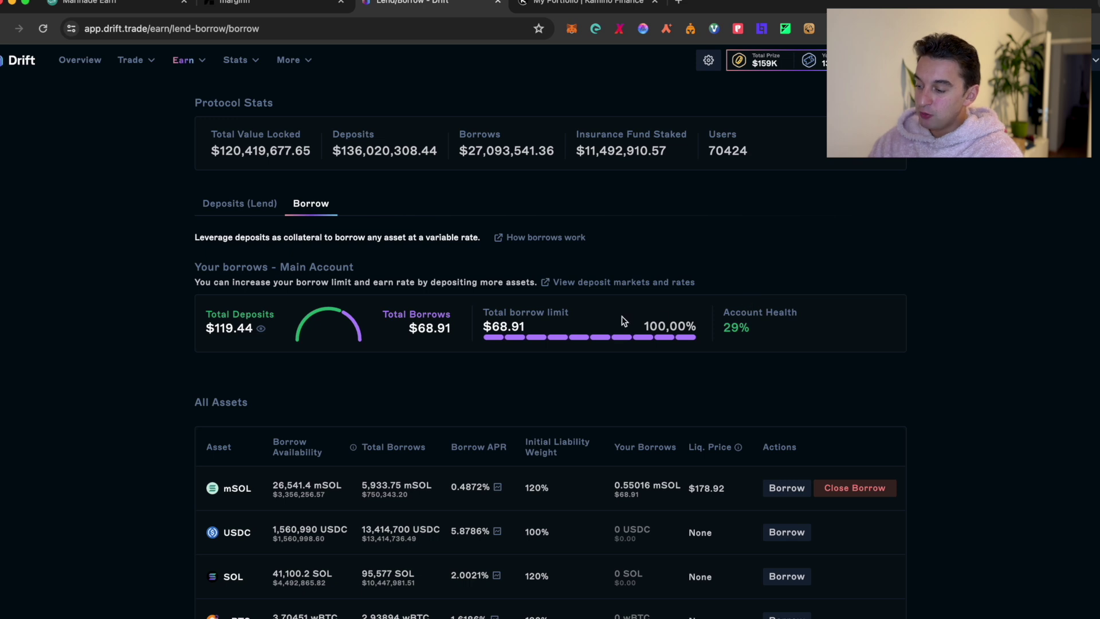
scroll(430, 322, "down", 1)
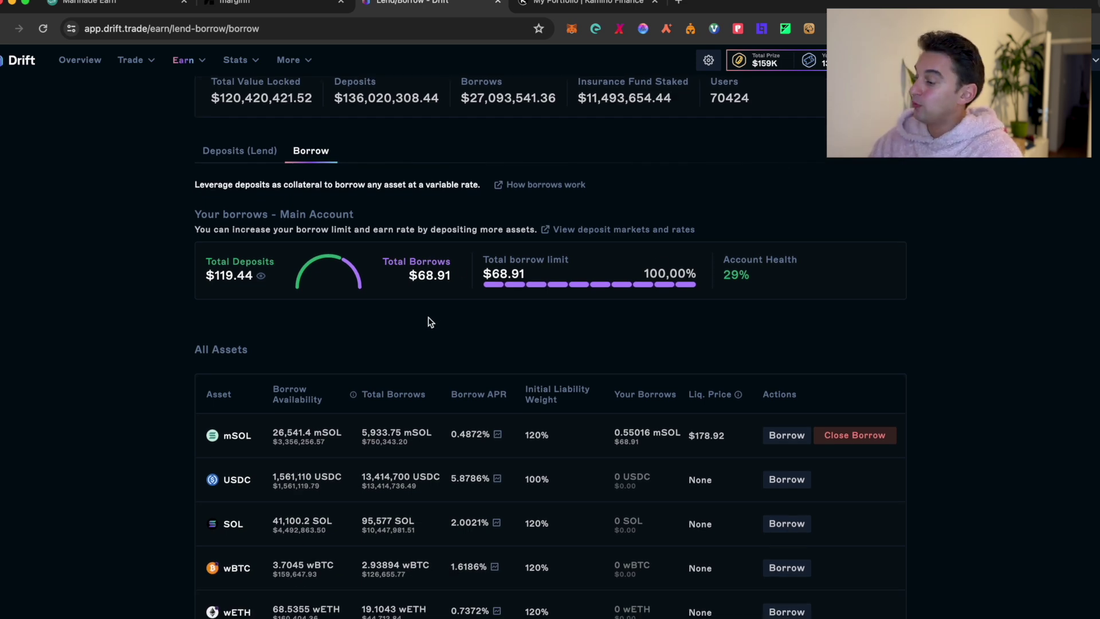
scroll(439, 450, "down", 2)
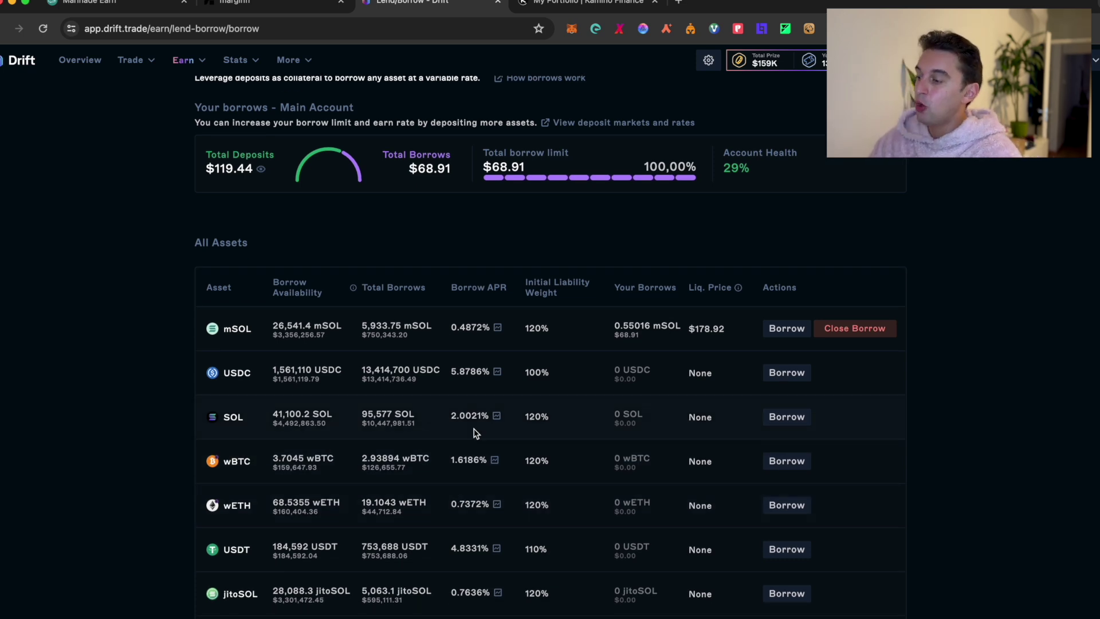
scroll(457, 330, "up", 1)
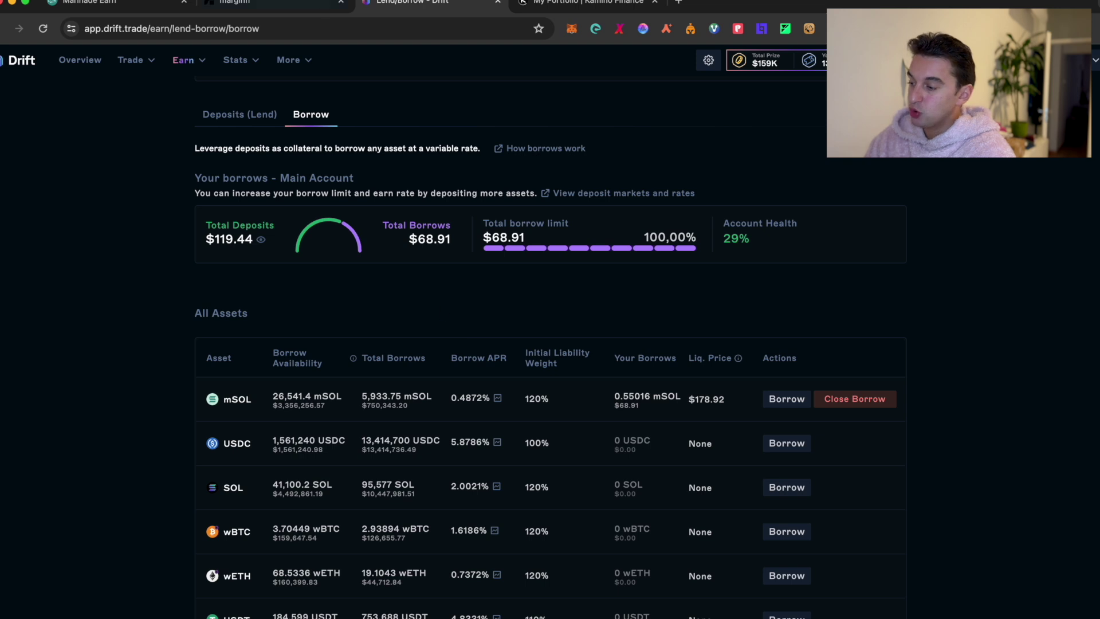
scroll(312, 182, "up", 1)
scroll(313, 182, "up", 1)
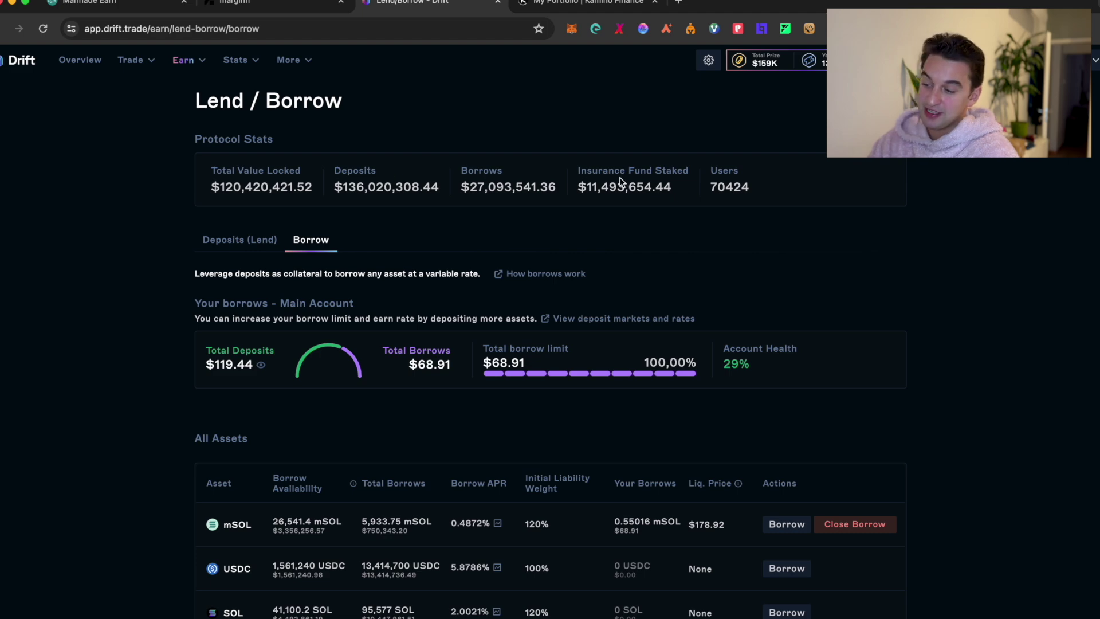
scroll(620, 176, "down", 1)
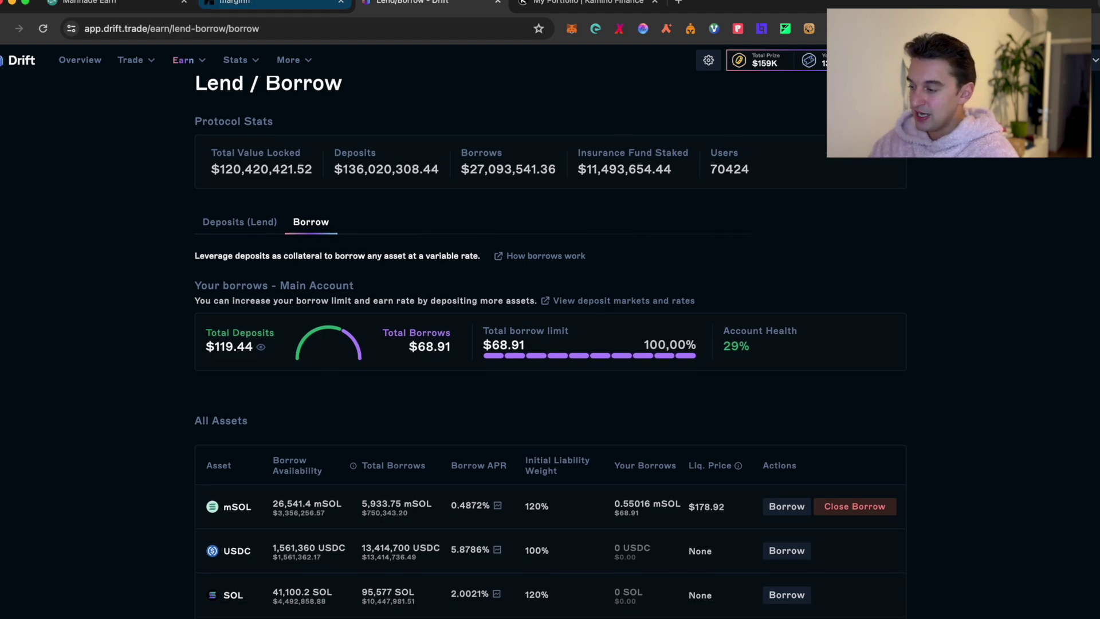
Glance at marginfi points, revisit Drift borrows, then show Kamino's $282.82 portfolio
left_click(252, 3)
scroll(430, 182, "up", 5)
left_click(242, 66)
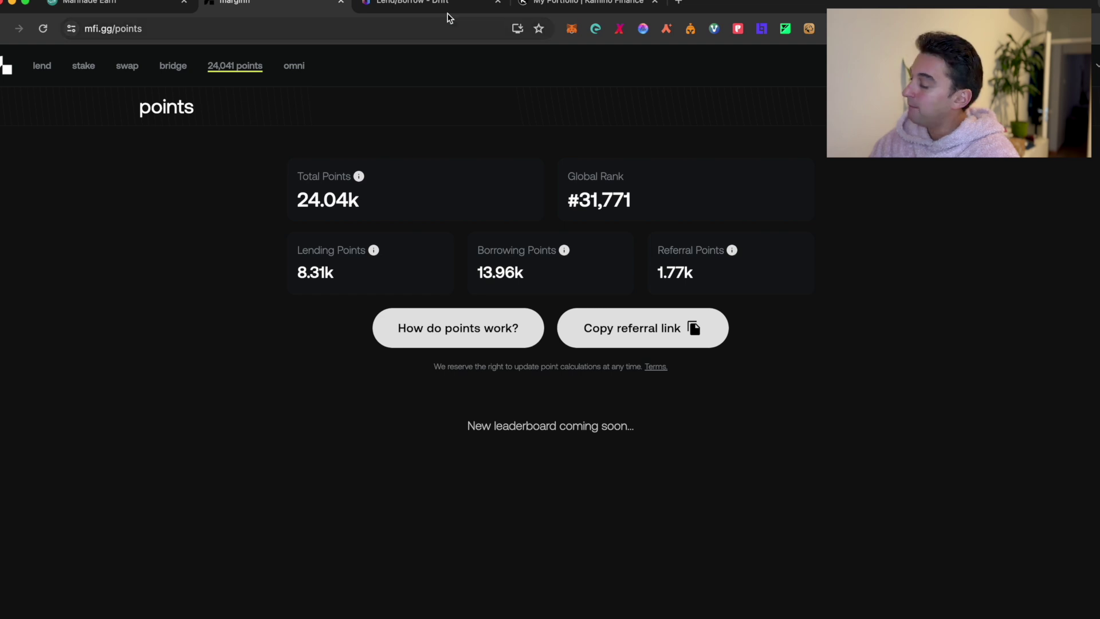
left_click(435, 3)
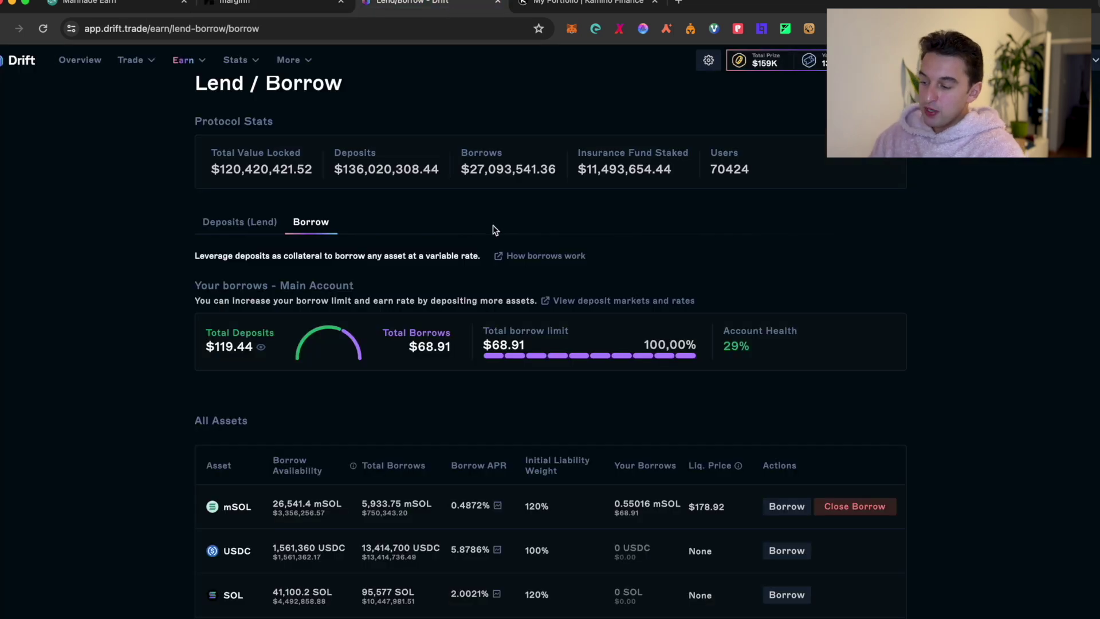
scroll(495, 230, "down", 1)
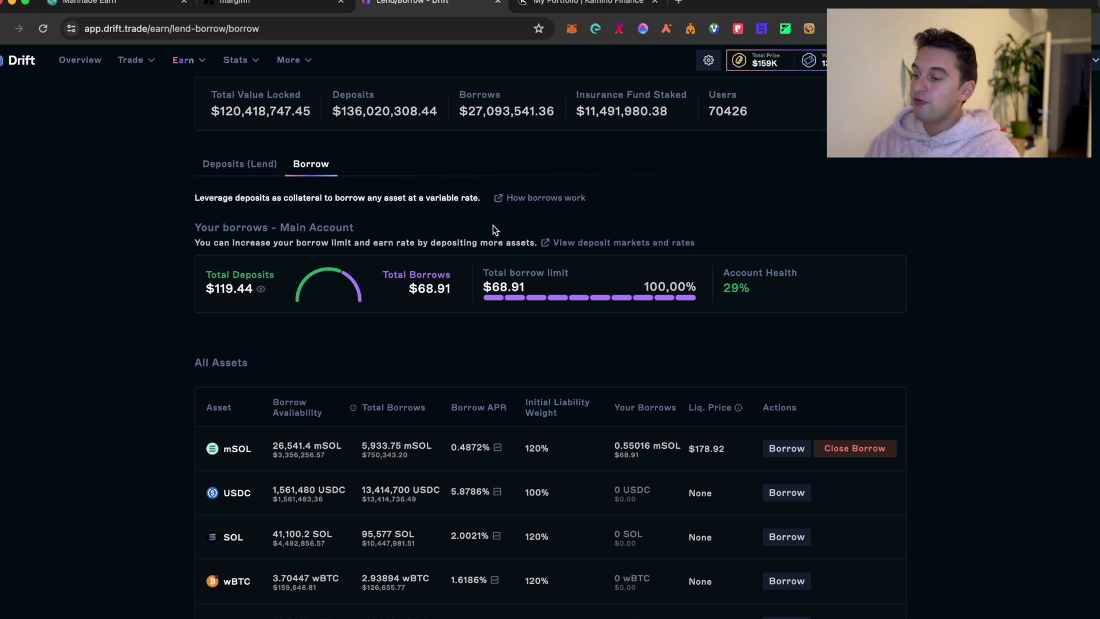
left_click(590, 3)
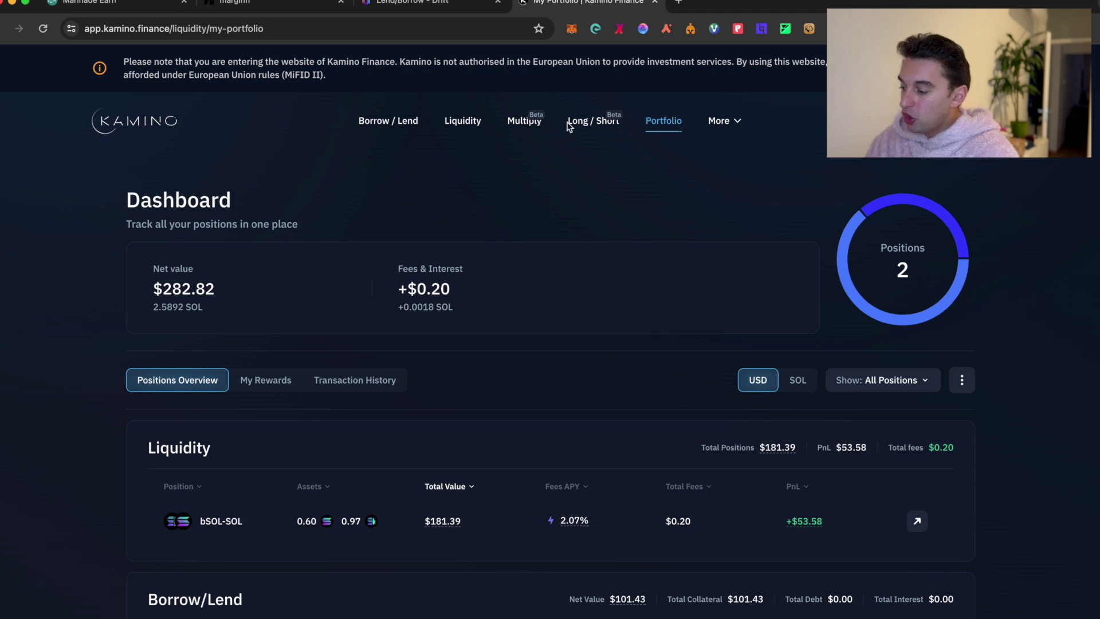
scroll(569, 124, "down", 1)
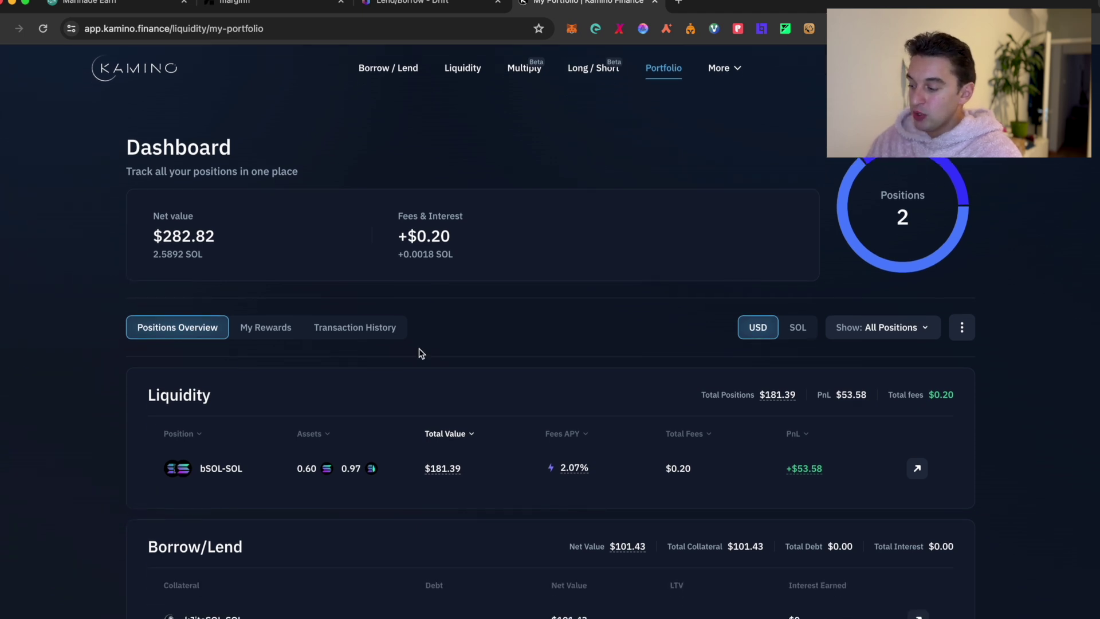
scroll(419, 349, "down", 2)
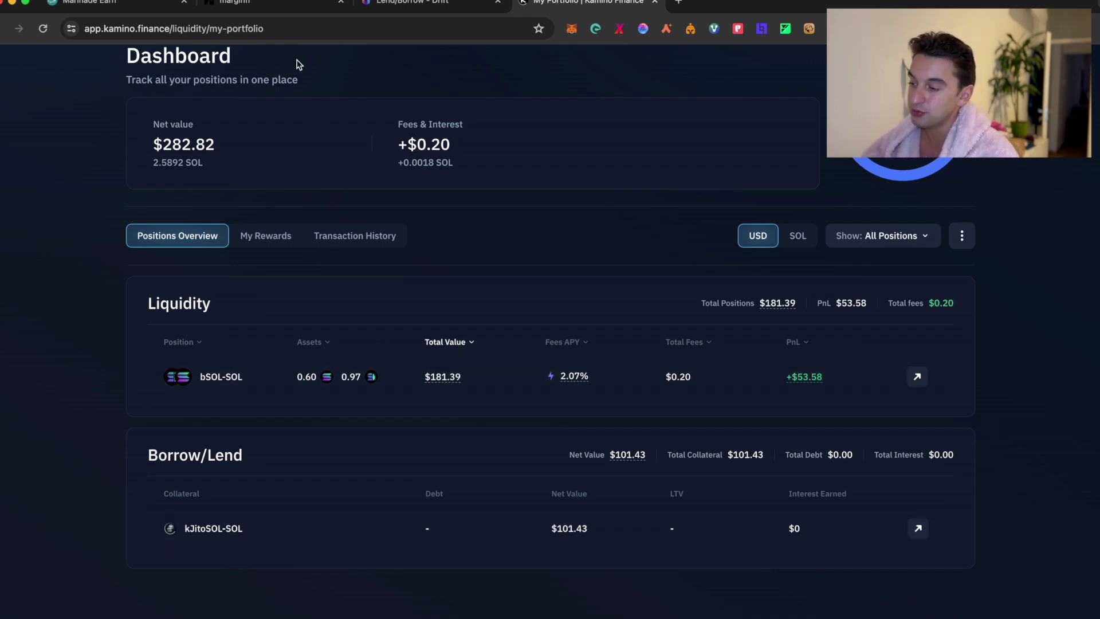
left_click(294, 8)
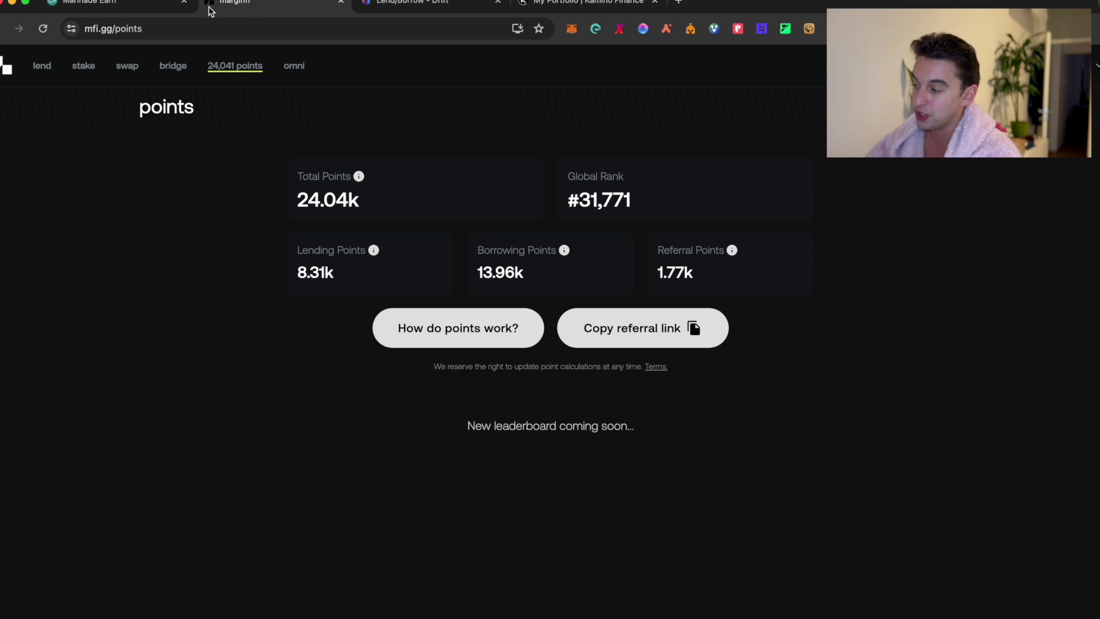
left_click(43, 68)
scroll(461, 373, "down", 4)
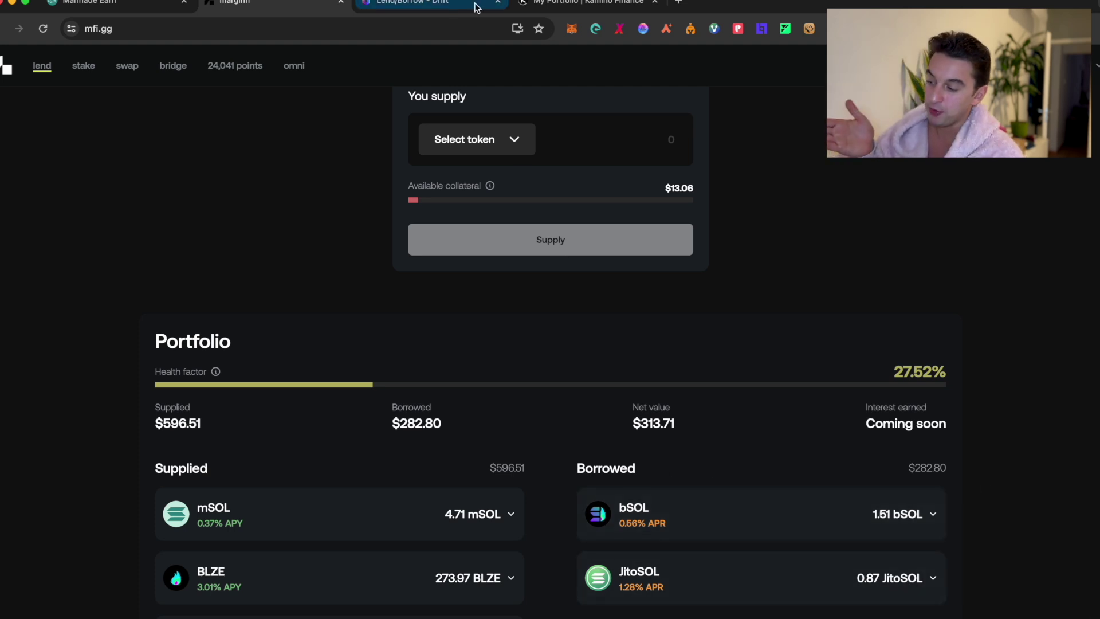
left_click(430, 5)
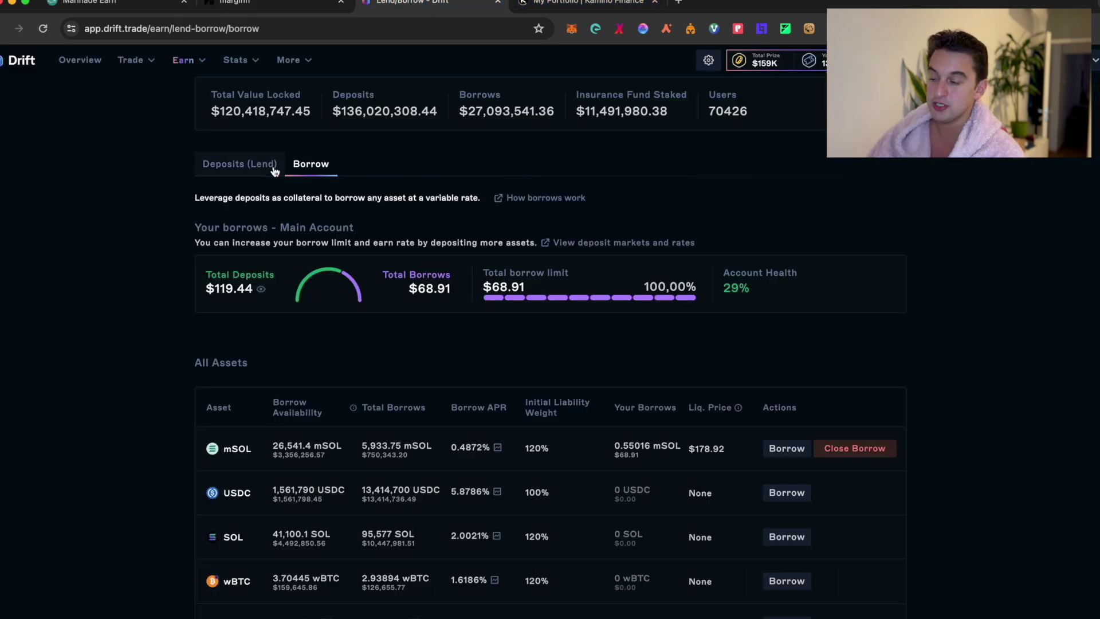
left_click(252, 165)
left_click(311, 166)
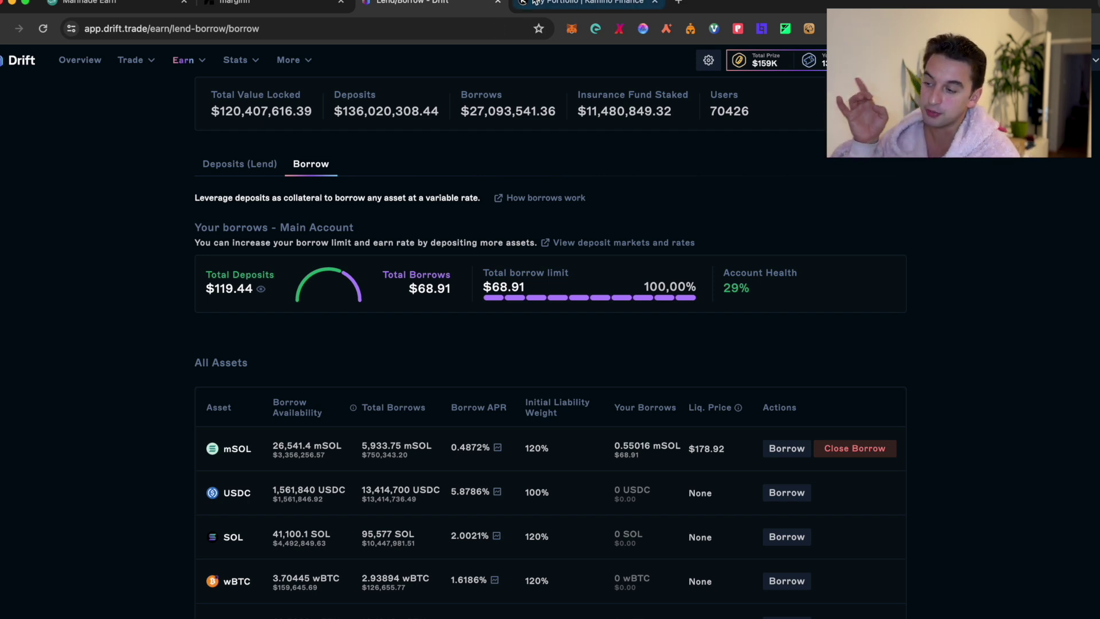
left_click(582, 3)
scroll(685, 210, "up", 5)
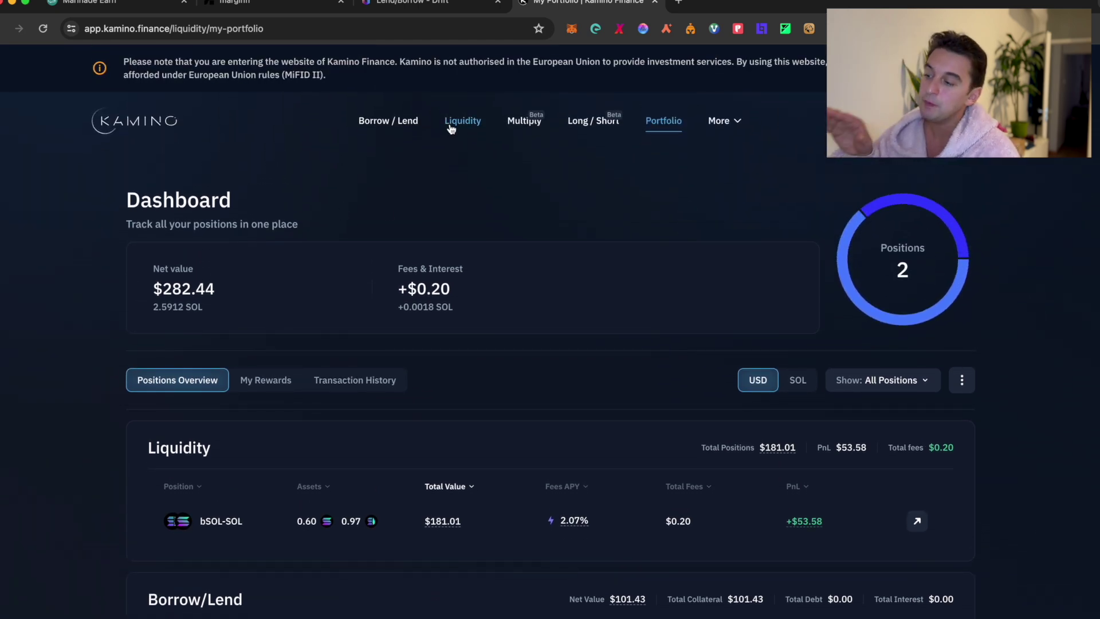
Go via Kamino's Borrow / Lend page to Liquidity vaults and open the bSOL-SOL position
left_click(402, 122)
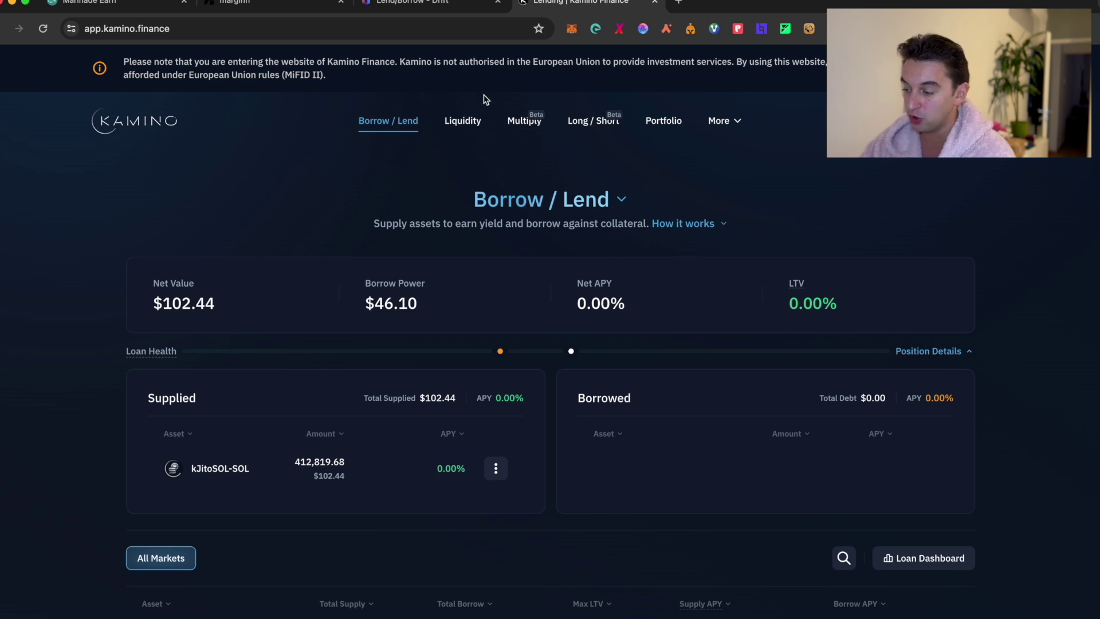
left_click(473, 122)
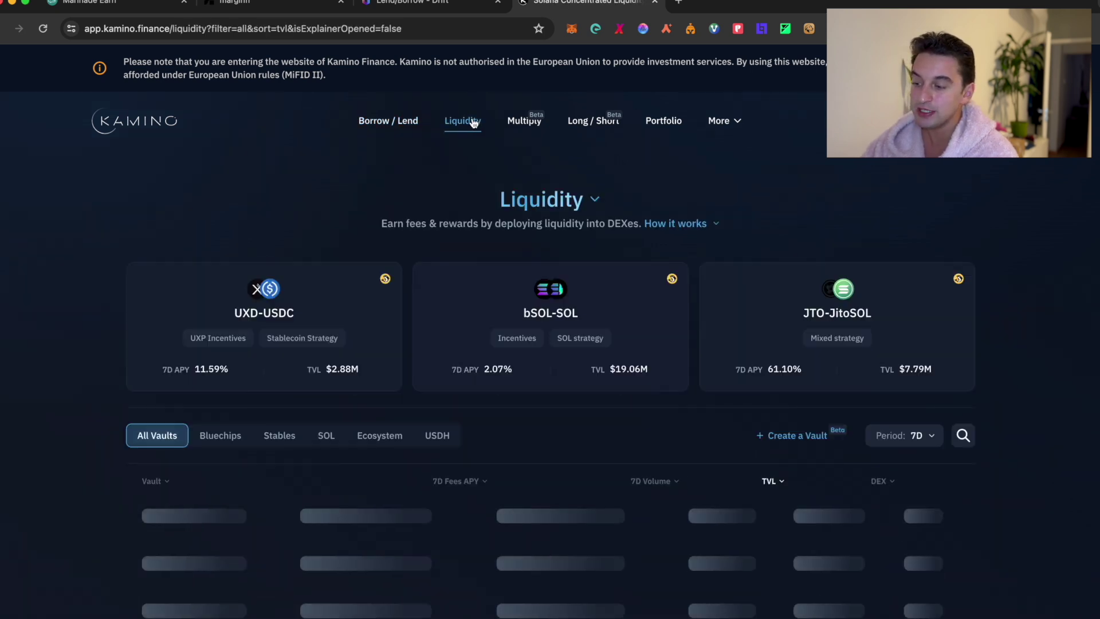
scroll(406, 401, "down", 1)
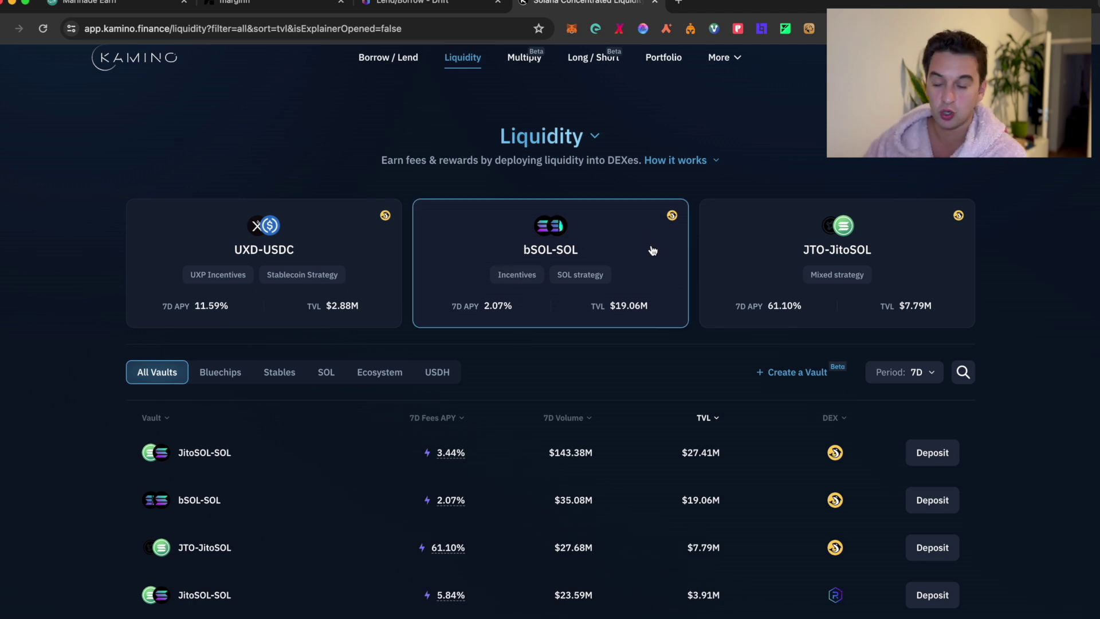
left_click(615, 228)
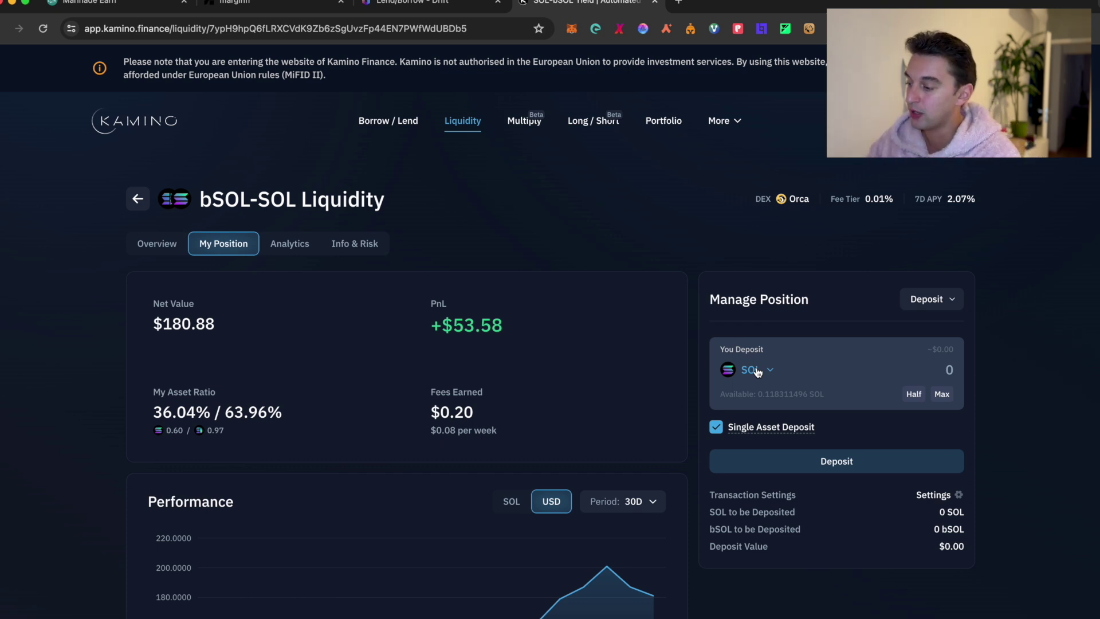
Review the bSOL-SOL position: 36.04% / 63.96% asset ratio, fees accruing $0.08 per week
scroll(515, 201, "down", 2)
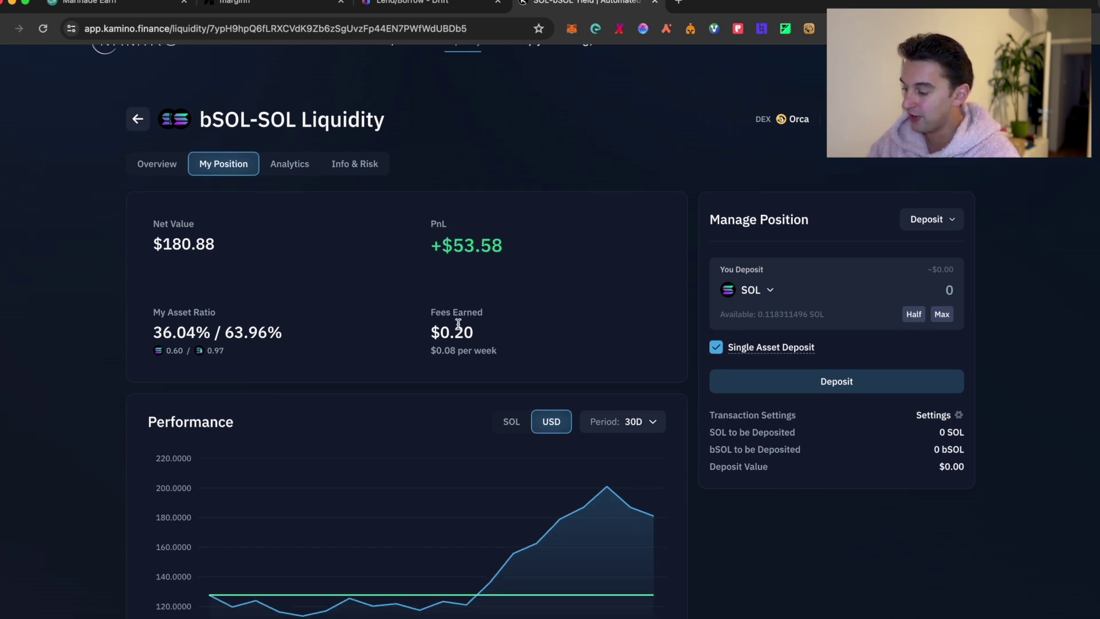
scroll(458, 324, "down", 3)
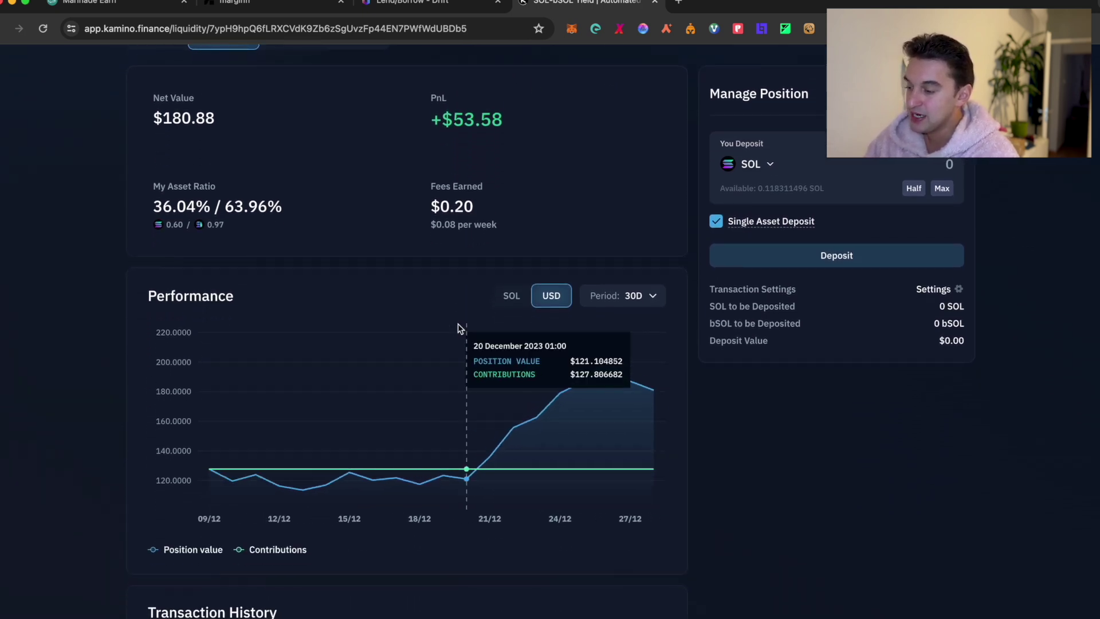
scroll(755, 472, "down", 3)
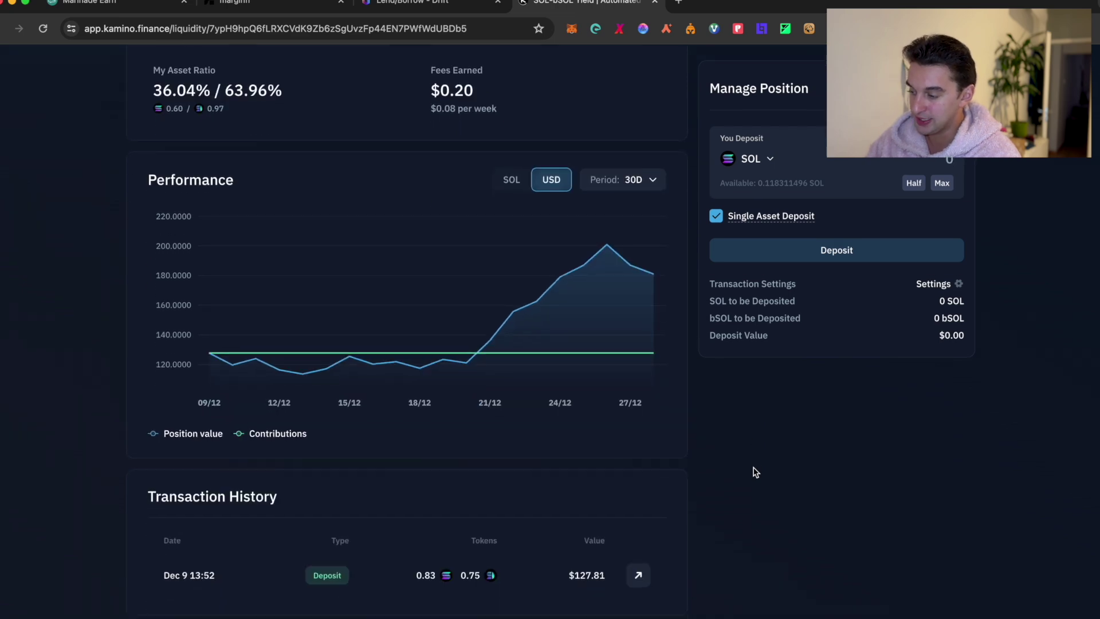
scroll(692, 392, "up", 6)
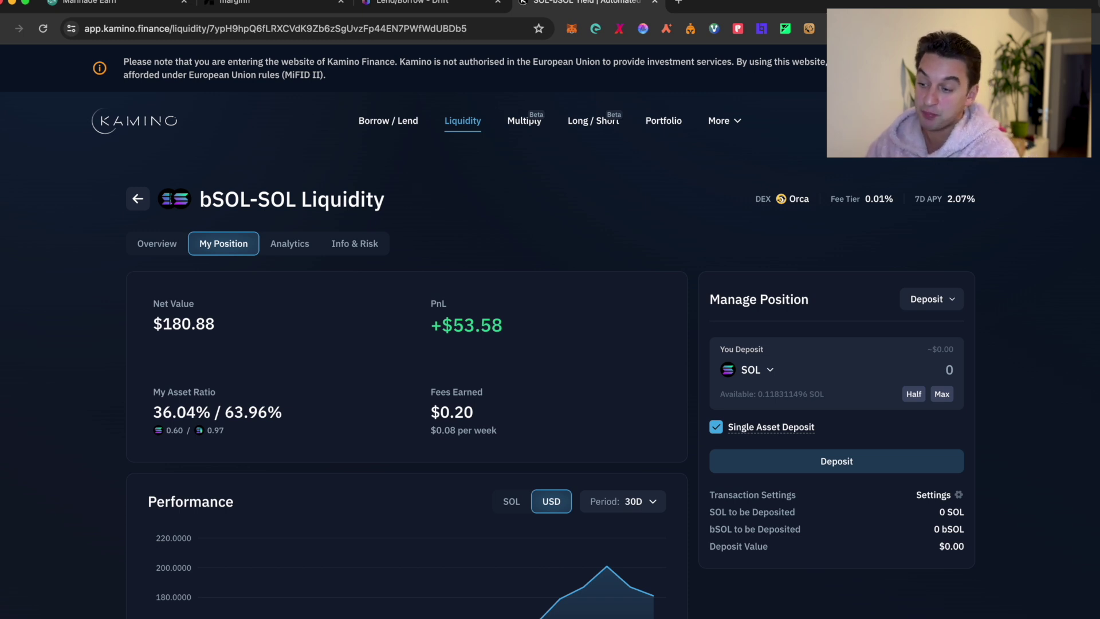
mouse_move(834, 120)
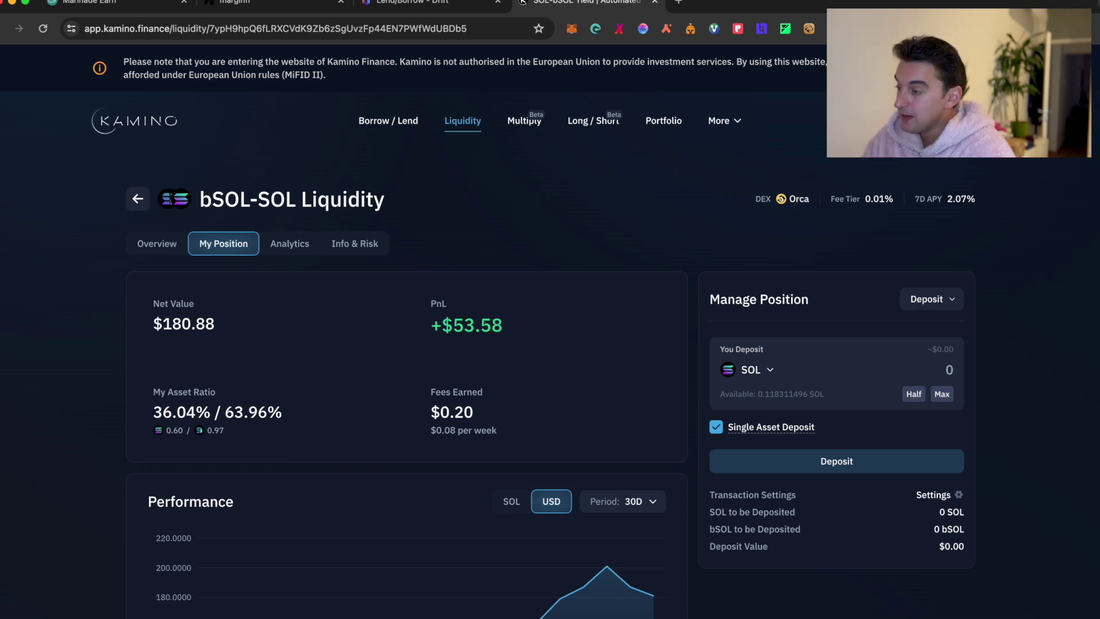
Scroll Kamino's portfolio: $283.17 net, bSOL-SOL liquidity $180.73, Borrow/Lend $102.44
left_click(672, 127)
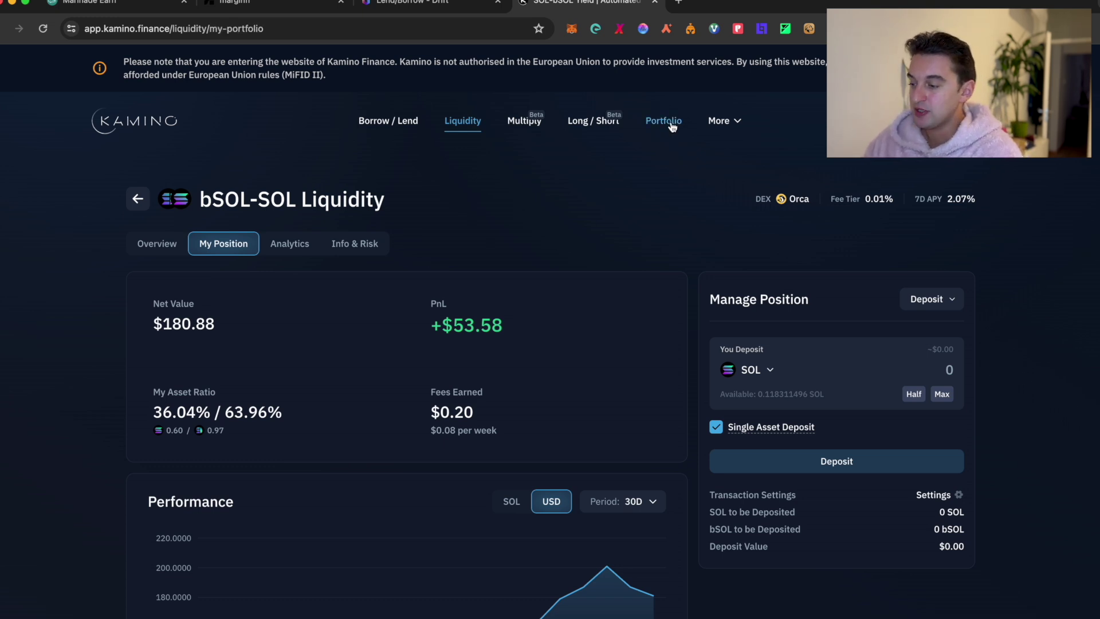
scroll(606, 197, "down", 1)
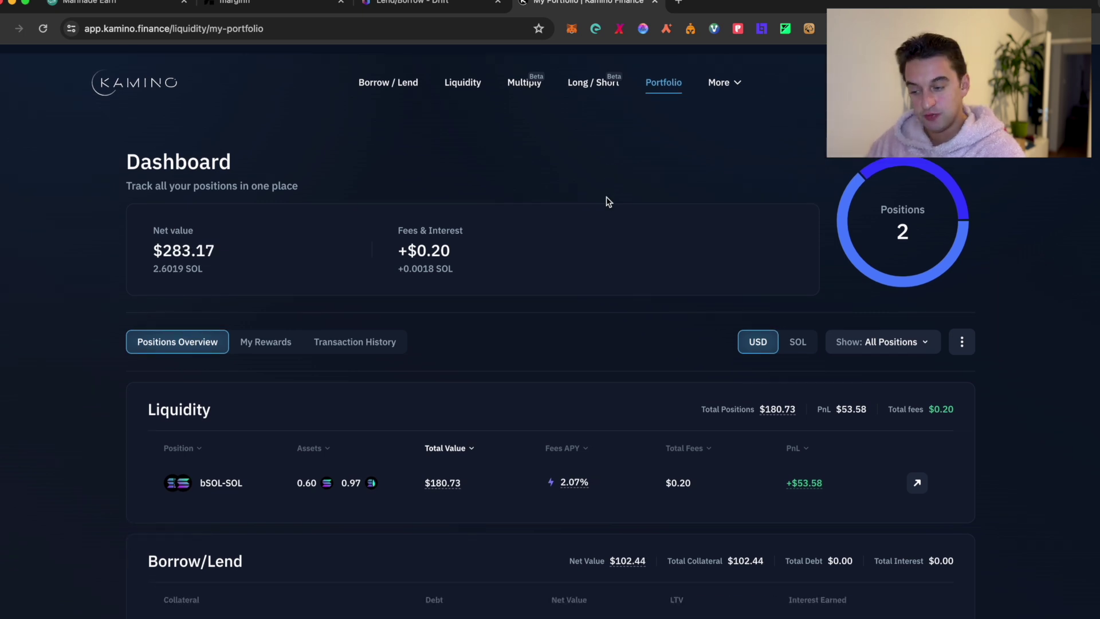
scroll(607, 199, "down", 1)
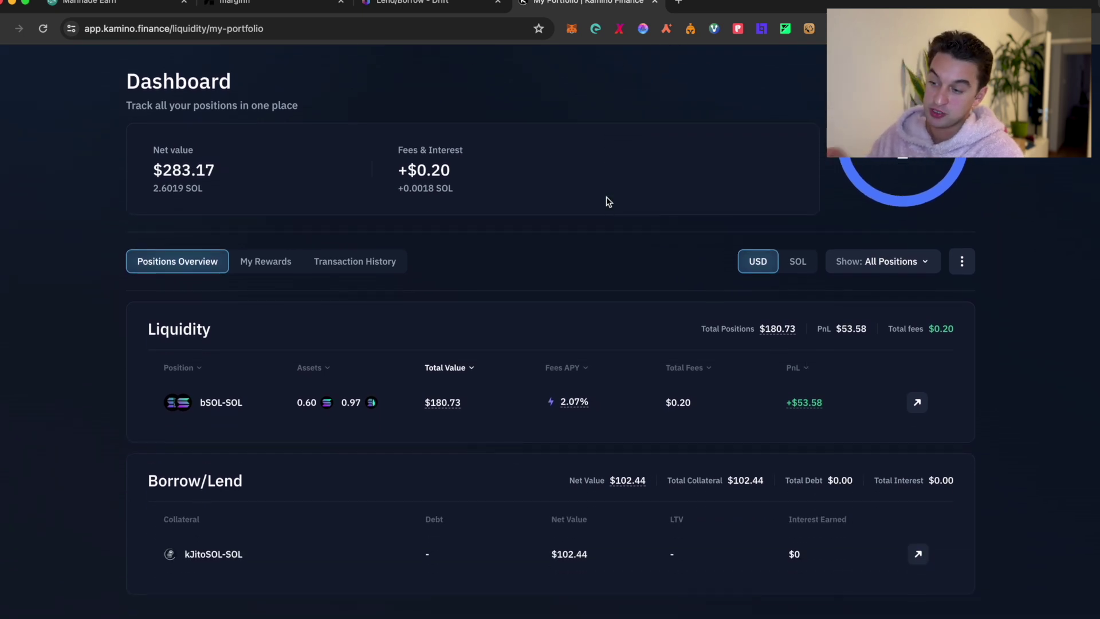
scroll(607, 201, "up", 2)
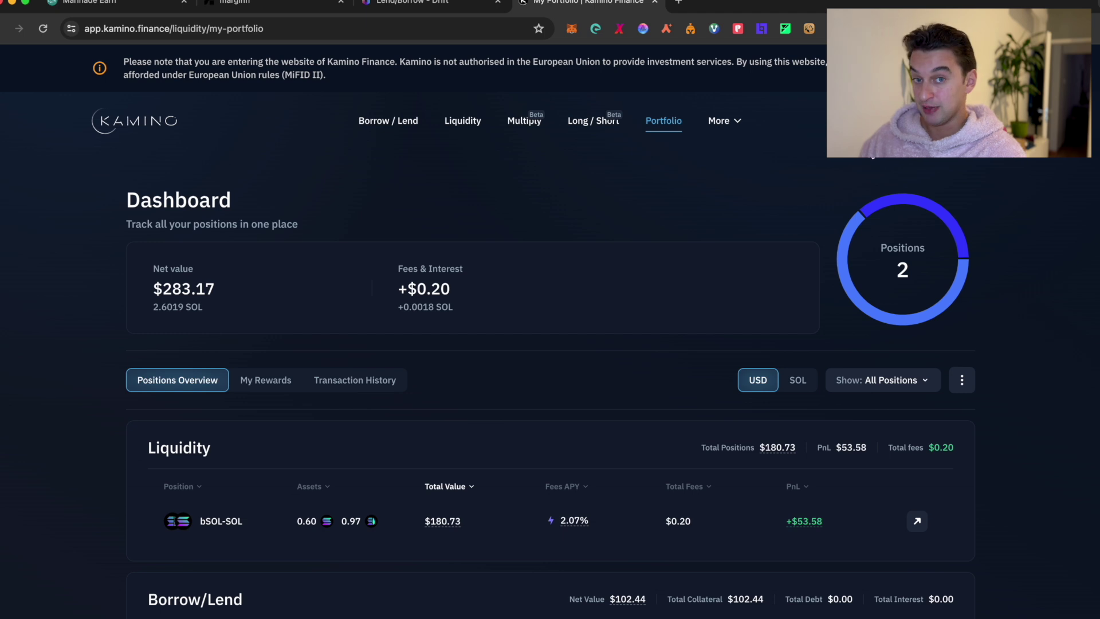